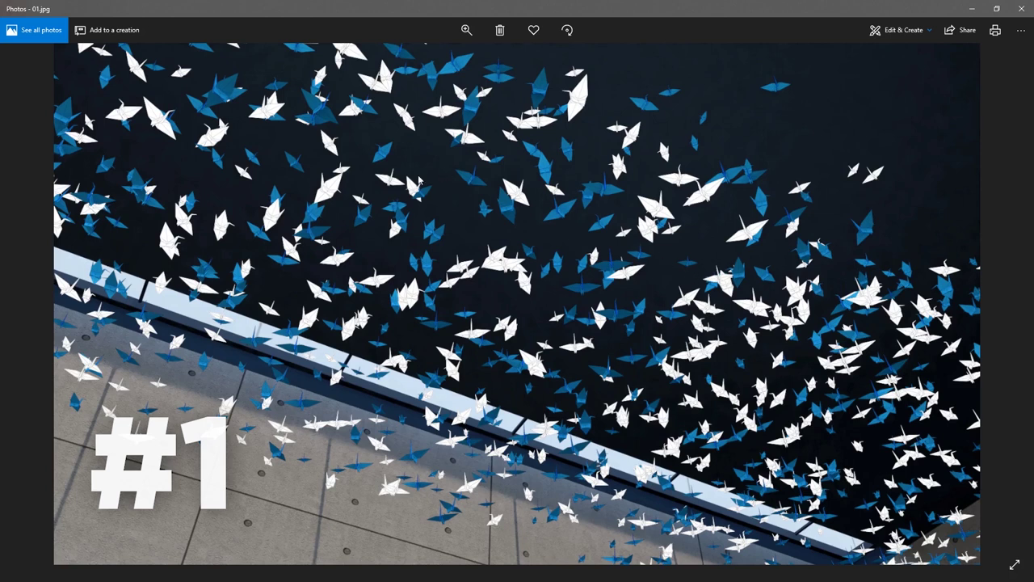
View the rendered crane images 01.jpg and 02.jpg
{"action": "key", "text": "Right"}
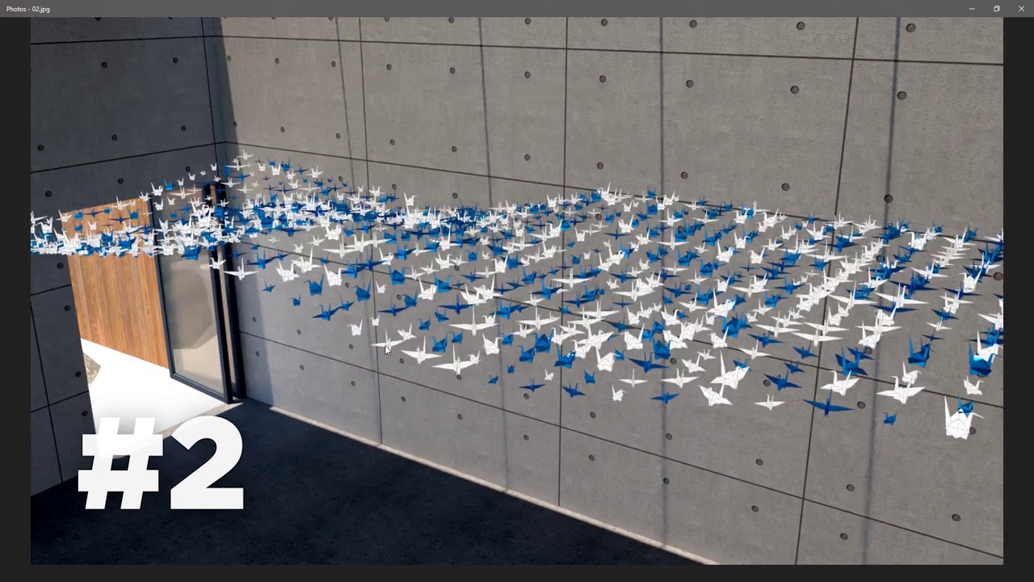
{"action": "key", "text": "Right"}
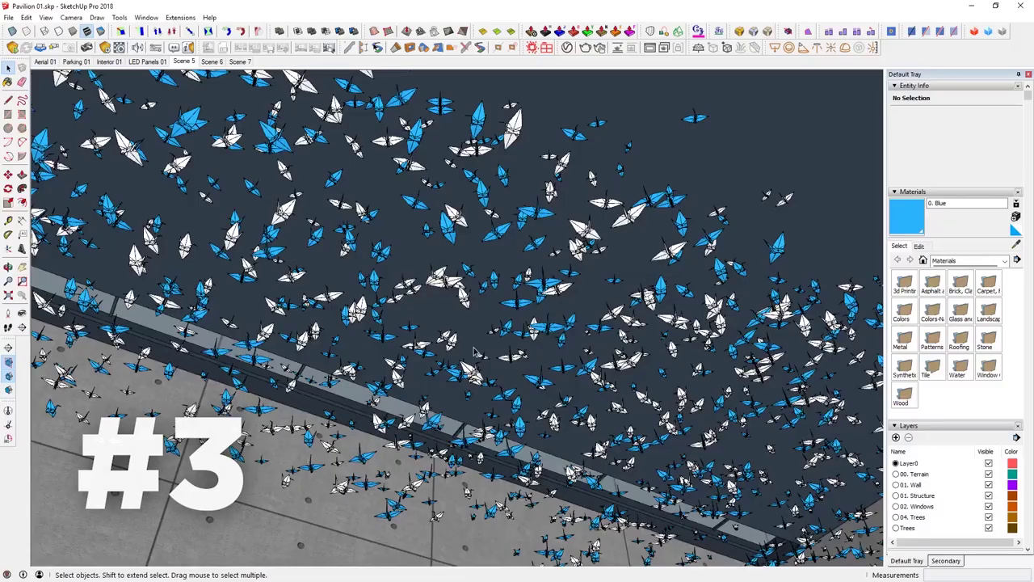
In Pavilion 01.skp, examine the scattered cranes of Scene 5 and the wavy crane field of Scene 6 from several angles
{"action": "middle_click_drag", "start_coordinate": [397, 280], "coordinate": [412, 300]}
{"action": "middle_click_drag", "start_coordinate": [420, 339], "coordinate": [420, 367]}
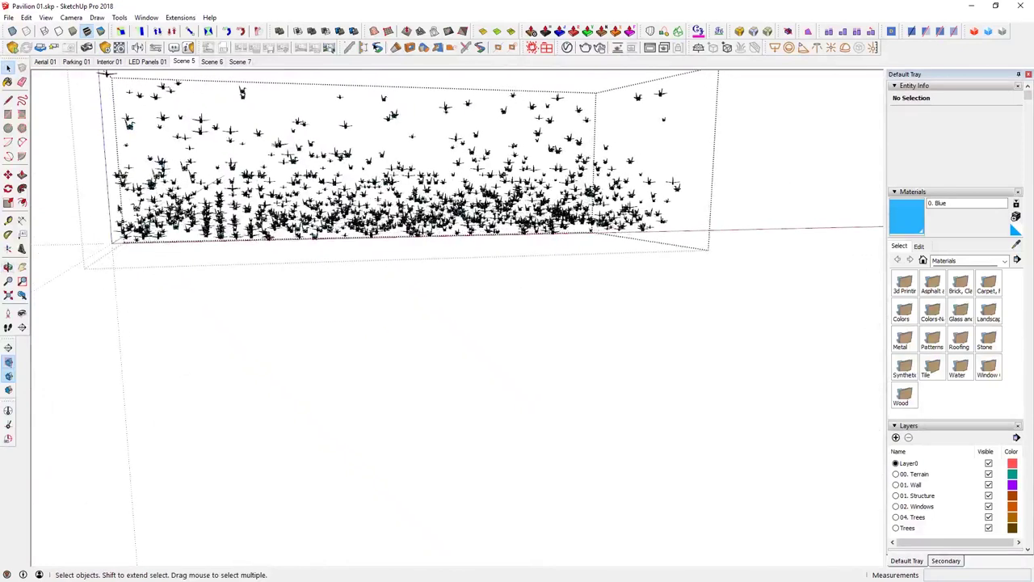
{"action": "middle_click_drag", "start_coordinate": [270, 299], "coordinate": [261, 319]}
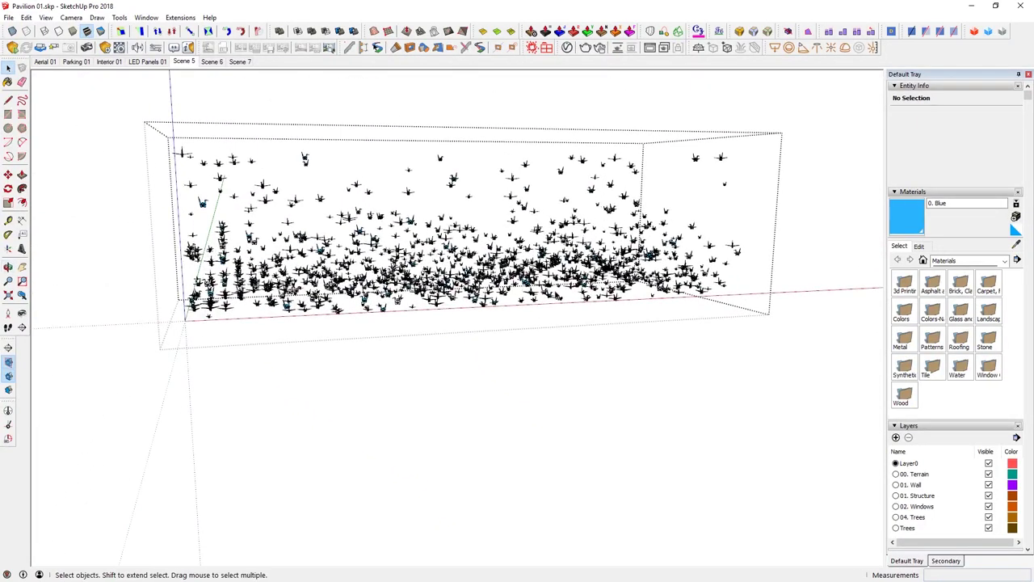
{"action": "middle_click_drag", "start_coordinate": [428, 339], "coordinate": [441, 445]}
{"action": "scroll", "coordinate": [540, 397], "scroll_direction": "up", "scroll_amount": 3}
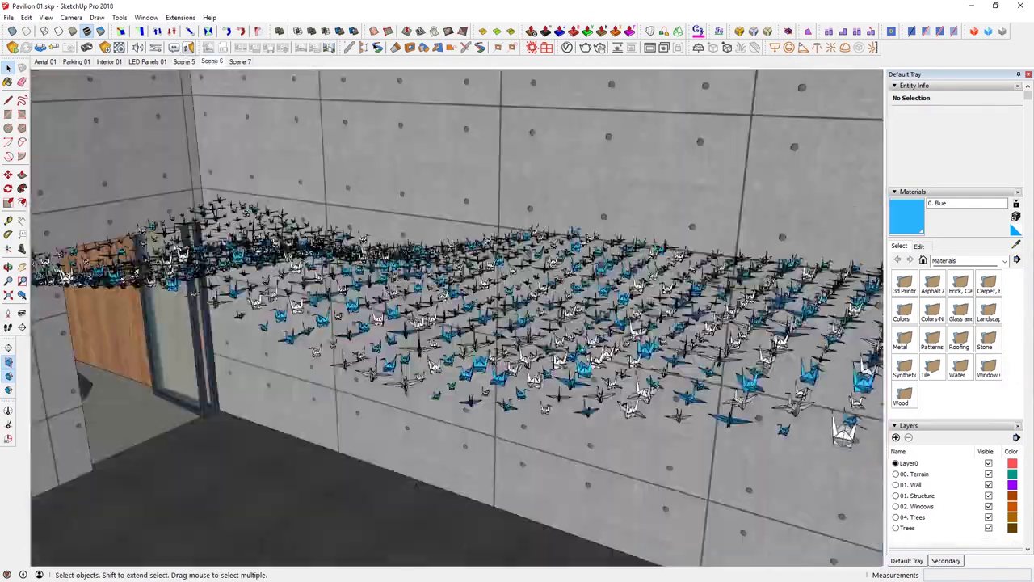
{"action": "double_click", "coordinate": [445, 316]}
{"action": "key", "text": "i"}
{"action": "middle_click_drag", "start_coordinate": [446, 315], "coordinate": [711, 356]}
{"action": "scroll", "coordinate": [728, 348], "scroll_direction": "down", "scroll_amount": 3}
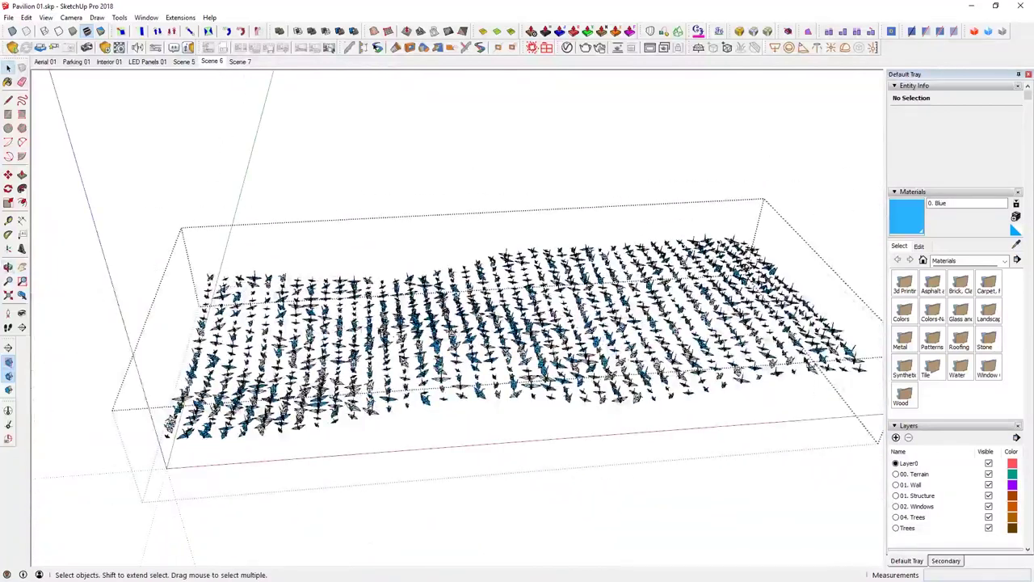
{"action": "middle_click_drag", "start_coordinate": [744, 350], "coordinate": [717, 371]}
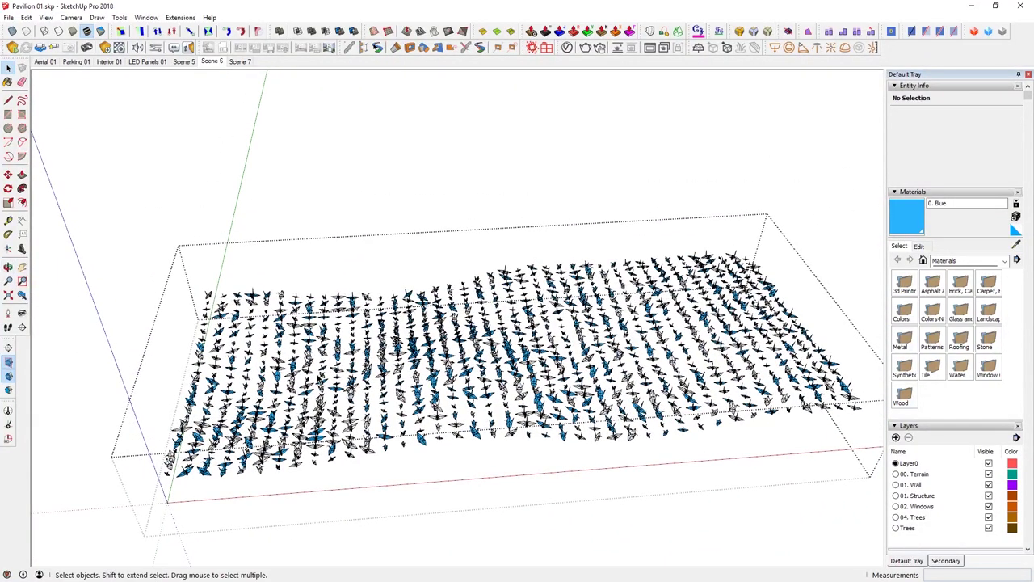
{"action": "middle_click_drag", "start_coordinate": [717, 371], "coordinate": [705, 192]}
Examine the vase-shaped crane arrangement in Scene 7 up close and from the side, and return to Scene 6 and Scene 5
{"action": "left_click", "coordinate": [250, 64]}
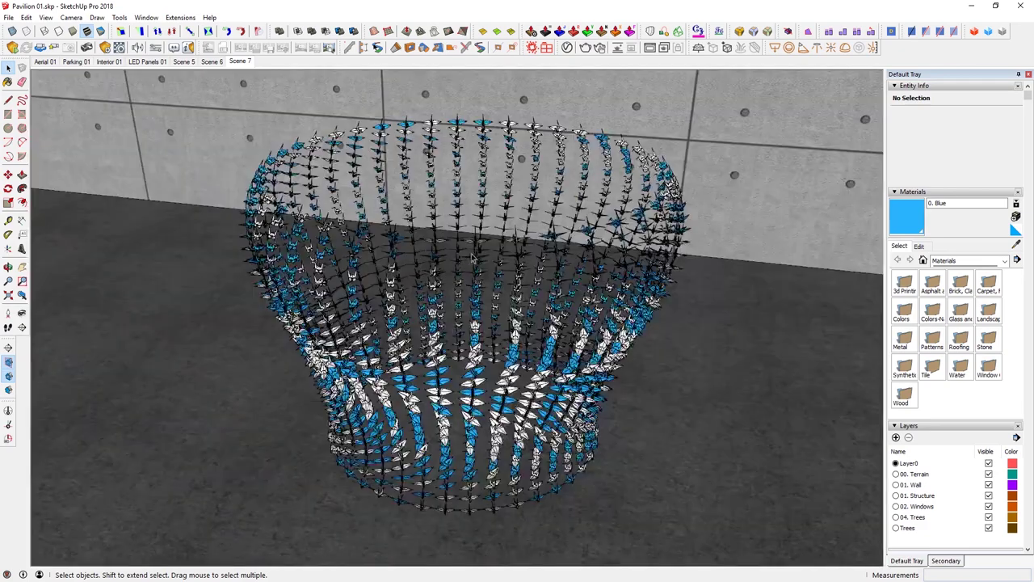
{"action": "double_click", "coordinate": [477, 257]}
{"action": "middle_click_drag", "start_coordinate": [499, 312], "coordinate": [564, 130]}
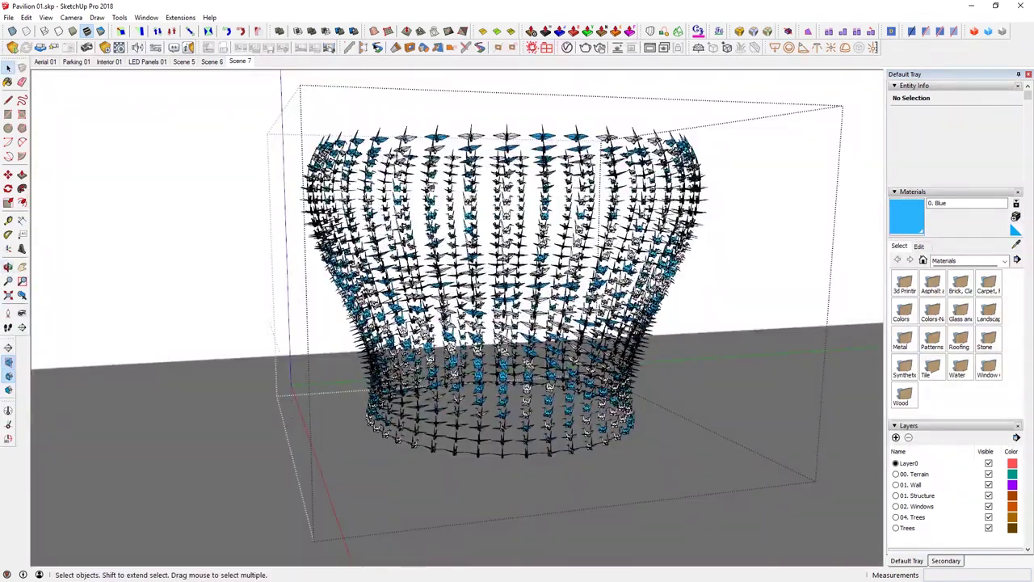
{"action": "middle_click_drag", "start_coordinate": [554, 418], "coordinate": [373, 359]}
{"action": "middle_click_drag", "start_coordinate": [404, 230], "coordinate": [501, 242]}
{"action": "scroll", "coordinate": [523, 400], "scroll_direction": "up", "scroll_amount": 5}
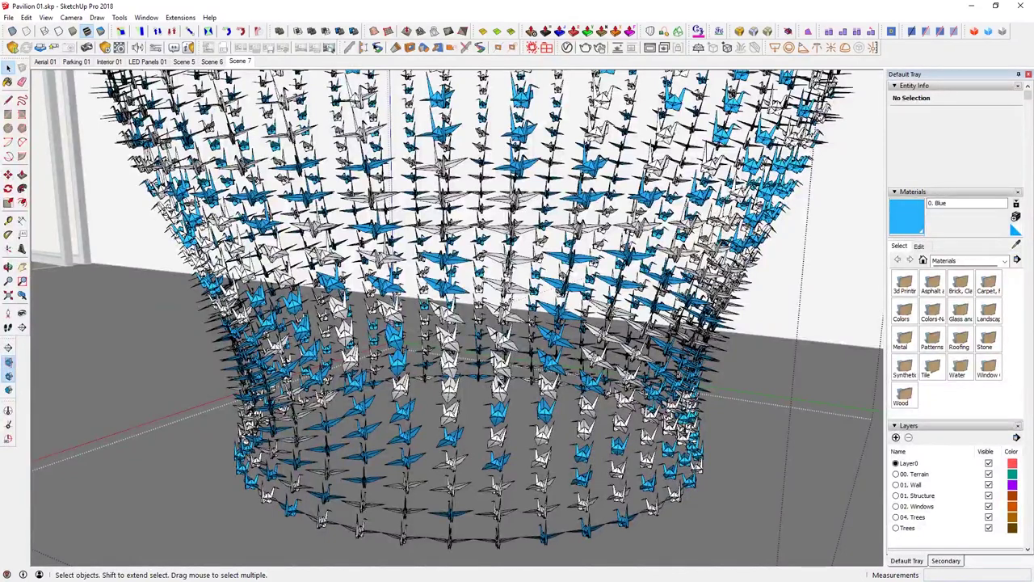
{"action": "scroll", "coordinate": [529, 404], "scroll_direction": "down", "scroll_amount": 4}
{"action": "left_click", "coordinate": [210, 63]}
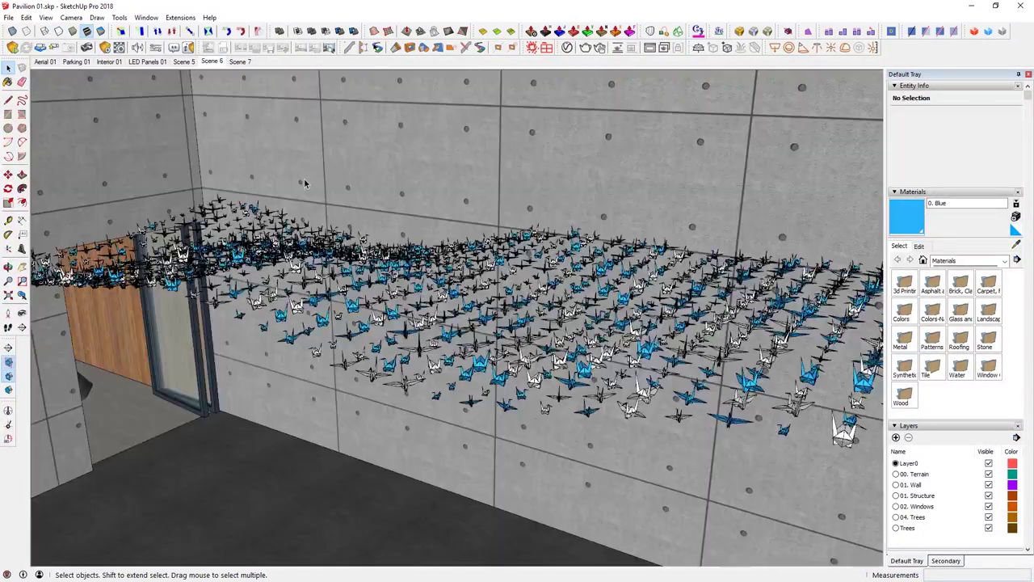
{"action": "left_click", "coordinate": [185, 61]}
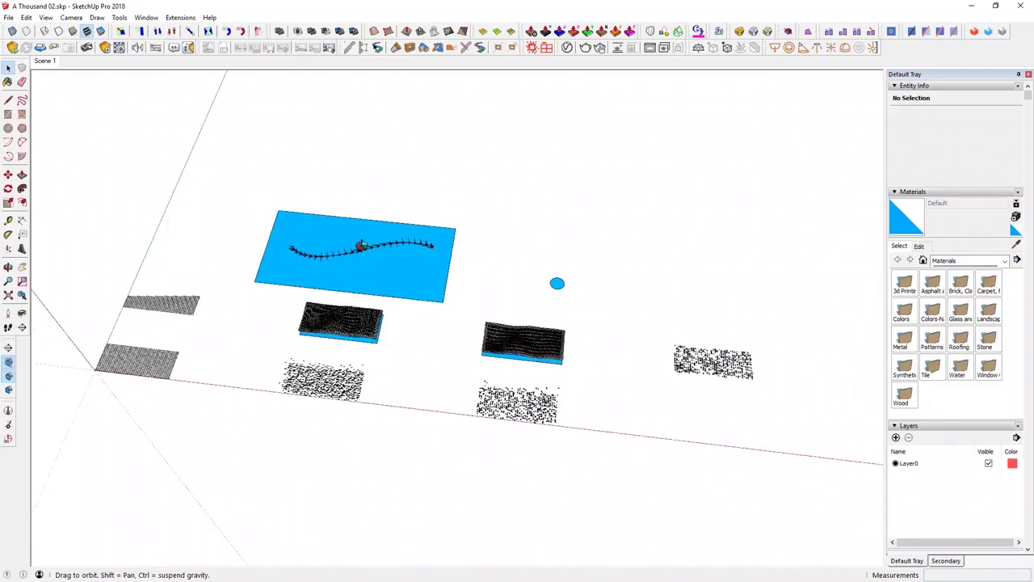
In A Thousand 02.skp, examine the scattered and wavy crane arrangements alongside their base surfaces
{"action": "middle_click_drag", "start_coordinate": [339, 267], "coordinate": [368, 272]}
{"action": "scroll", "coordinate": [367, 271], "scroll_direction": "up", "scroll_amount": 3}
{"action": "middle_click_drag", "start_coordinate": [424, 255], "coordinate": [418, 244], "text": "shift"}
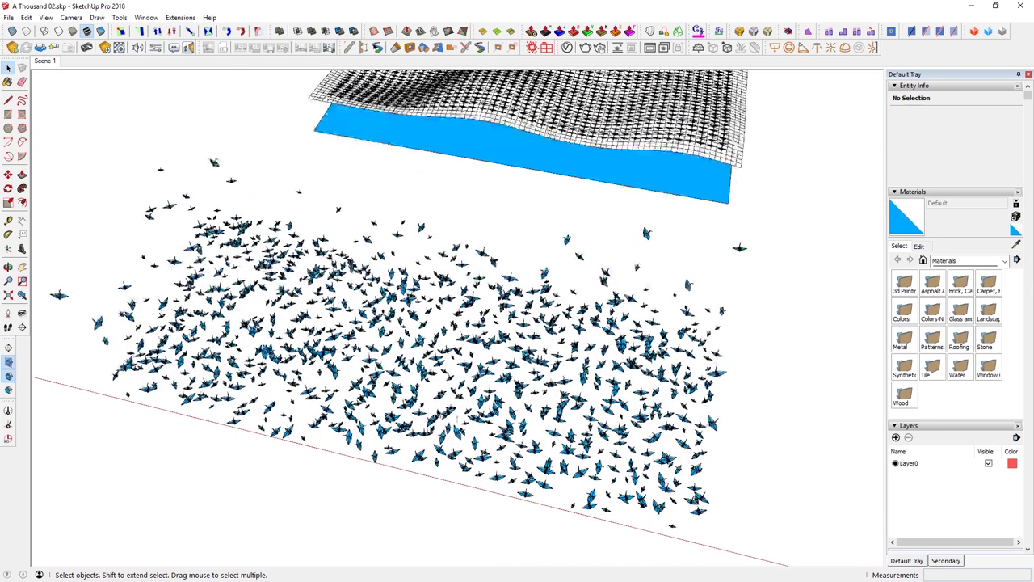
{"action": "middle_click_drag", "start_coordinate": [465, 440], "coordinate": [475, 436]}
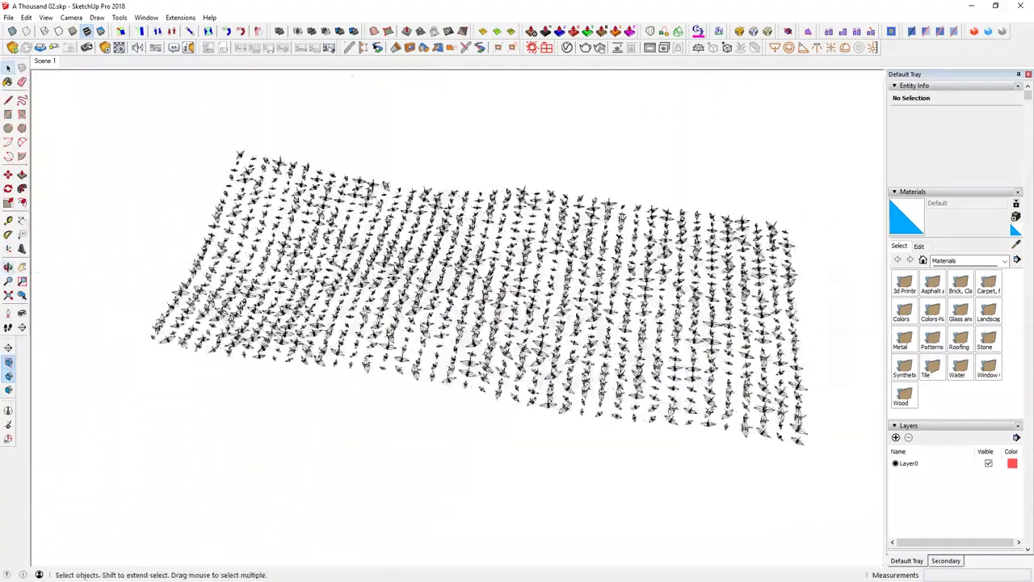
{"action": "middle_click_drag", "start_coordinate": [485, 243], "coordinate": [530, 309]}
{"action": "scroll", "coordinate": [526, 313], "scroll_direction": "down", "scroll_amount": 6}
{"action": "middle_click_drag", "start_coordinate": [656, 114], "coordinate": [485, 182], "text": "shift"}
{"action": "scroll", "coordinate": [597, 319], "scroll_direction": "up", "scroll_amount": 3}
{"action": "scroll", "coordinate": [597, 320], "scroll_direction": "up", "scroll_amount": 4}
{"action": "scroll", "coordinate": [485, 182], "scroll_direction": "down", "scroll_amount": 8}
{"action": "scroll", "coordinate": [323, 381], "scroll_direction": "up", "scroll_amount": 3}
{"action": "middle_click_drag", "start_coordinate": [623, 202], "coordinate": [453, 308]}
Examine the flat crane grid beside the origin, down to its individual cranes
{"action": "scroll", "coordinate": [647, 372], "scroll_direction": "down", "scroll_amount": 6}
{"action": "middle_click_drag", "start_coordinate": [362, 333], "coordinate": [850, 413], "text": "shift"}
{"action": "scroll", "coordinate": [289, 316], "scroll_direction": "up", "scroll_amount": 5}
{"action": "middle_click_drag", "start_coordinate": [289, 315], "coordinate": [436, 394]}
{"action": "scroll", "coordinate": [404, 396], "scroll_direction": "up", "scroll_amount": 2}
{"action": "scroll", "coordinate": [552, 384], "scroll_direction": "down", "scroll_amount": 3}
{"action": "scroll", "coordinate": [423, 396], "scroll_direction": "up", "scroll_amount": 3}
{"action": "middle_click_drag", "start_coordinate": [145, 370], "coordinate": [268, 273]}
{"action": "scroll", "coordinate": [268, 273], "scroll_direction": "up", "scroll_amount": 10}
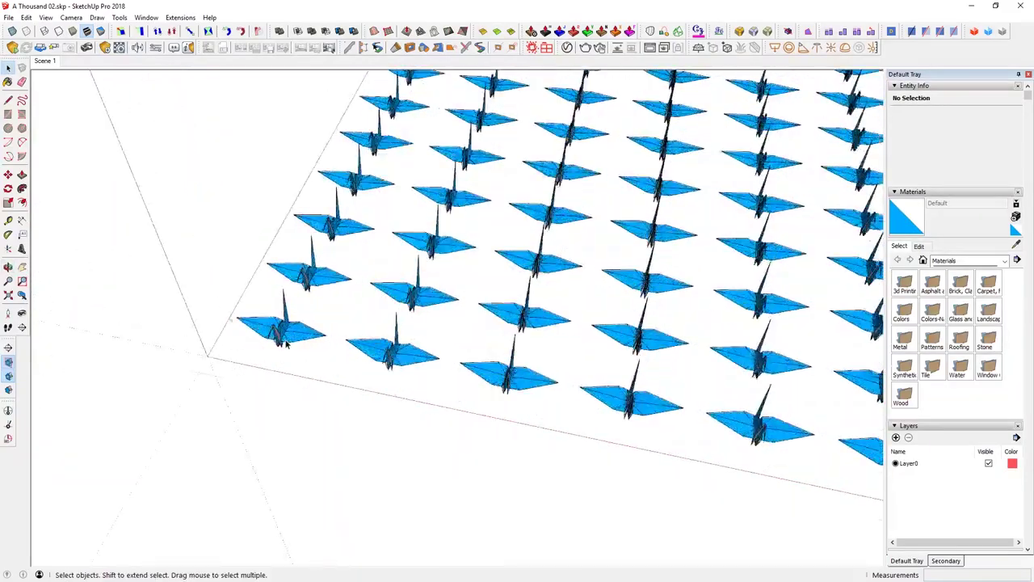
{"action": "middle_click_drag", "start_coordinate": [289, 336], "coordinate": [230, 297]}
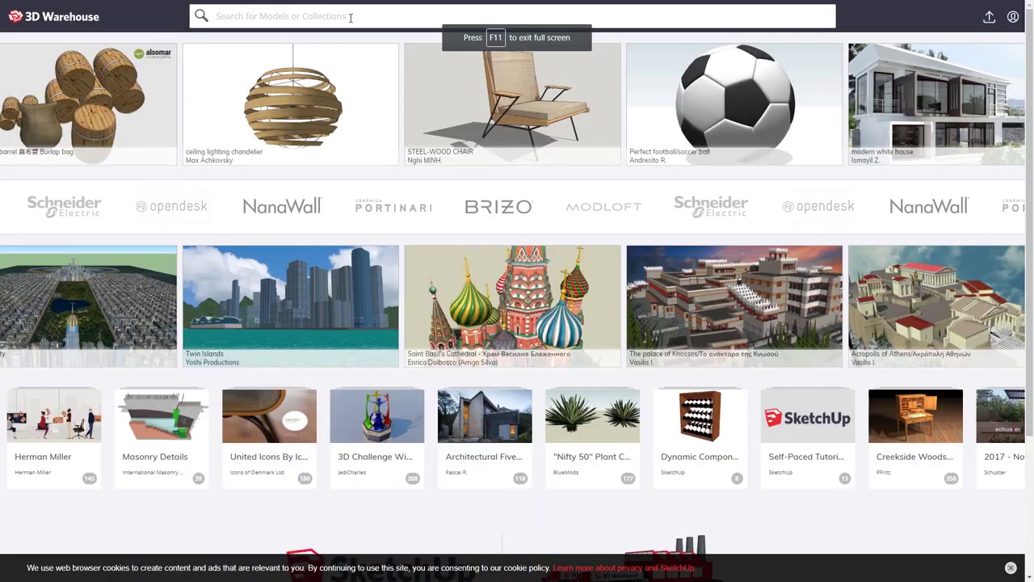
Search 3D Warehouse for "paper crane" and open the Origami Paper Crane model
{"action": "type", "text": "paper cr"}
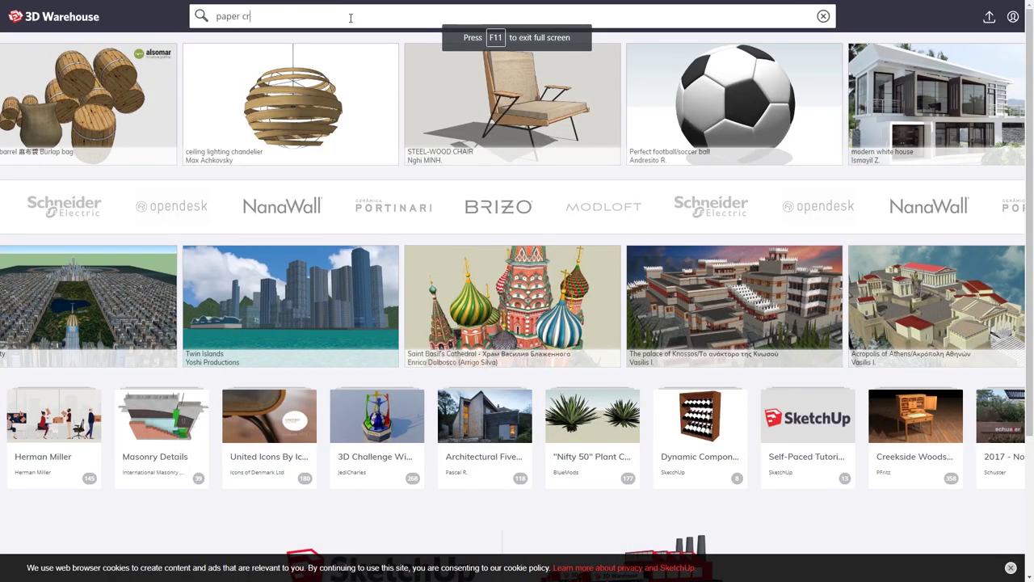
{"action": "type", "text": "ane"}
{"action": "key", "text": "Return"}
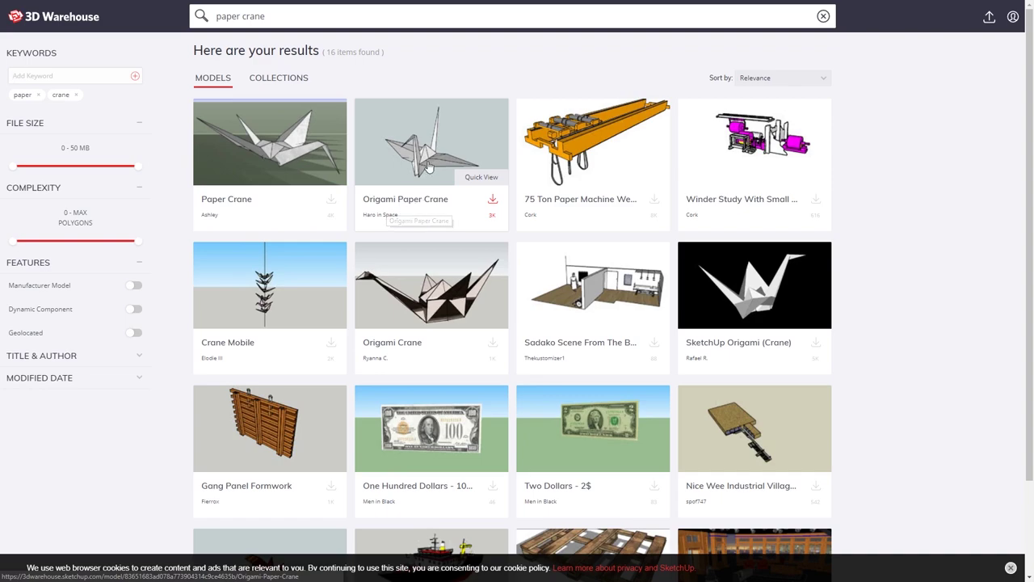
{"action": "left_click", "coordinate": [401, 206]}
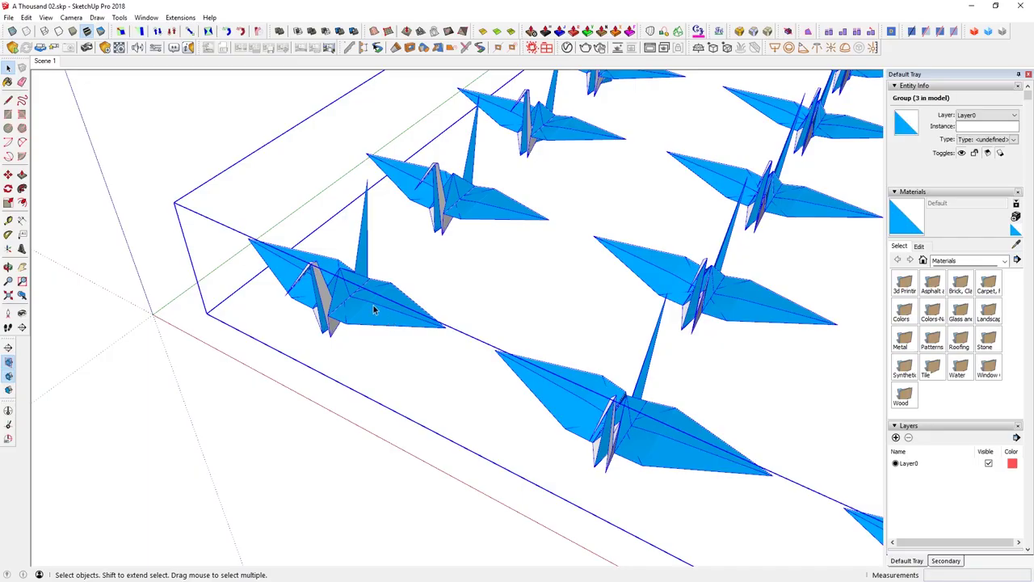
Draw a 5" line from the wingtip of the crane nearest the origin
{"action": "key", "text": "l"}
{"action": "left_click", "coordinate": [248, 238]}
{"action": "type", "text": "5\""}
{"action": "key", "text": "Return"}
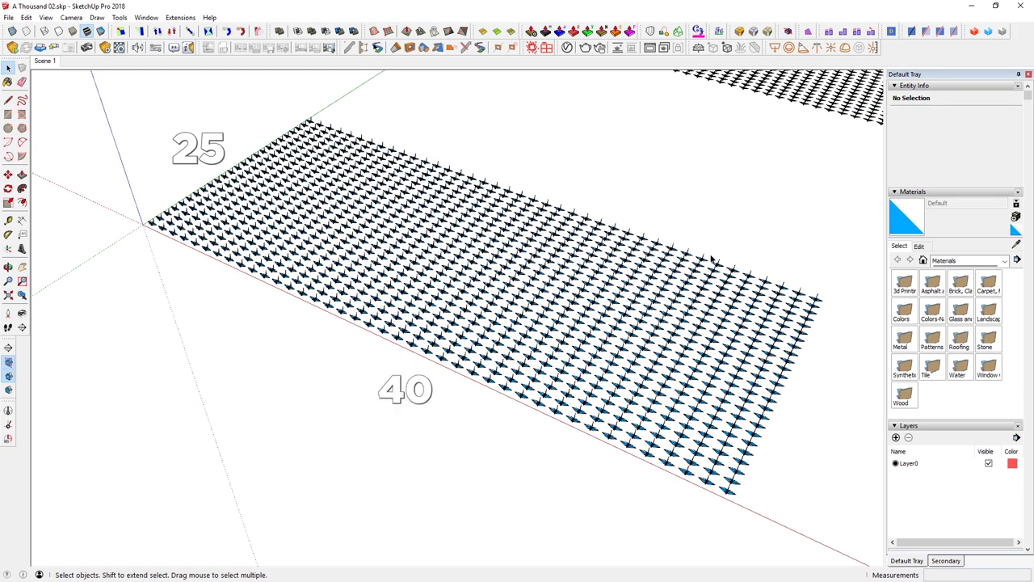
Inside the flat grid group, delete all crane components except the one nearest the origin
{"action": "double_click", "coordinate": [153, 228]}
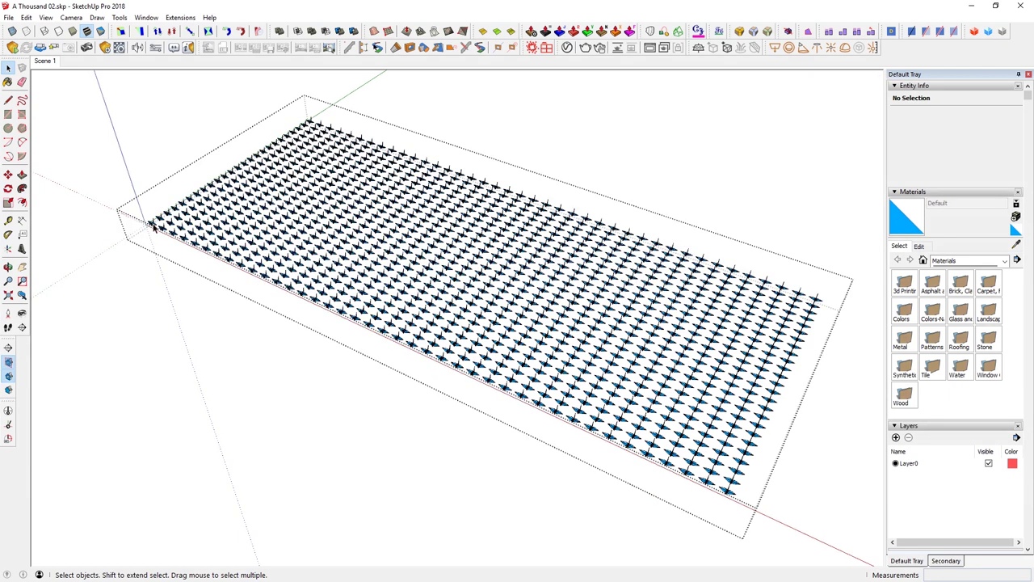
{"action": "key", "text": "Escape"}
{"action": "double_click", "coordinate": [153, 224]}
{"action": "left_click", "coordinate": [154, 224]}
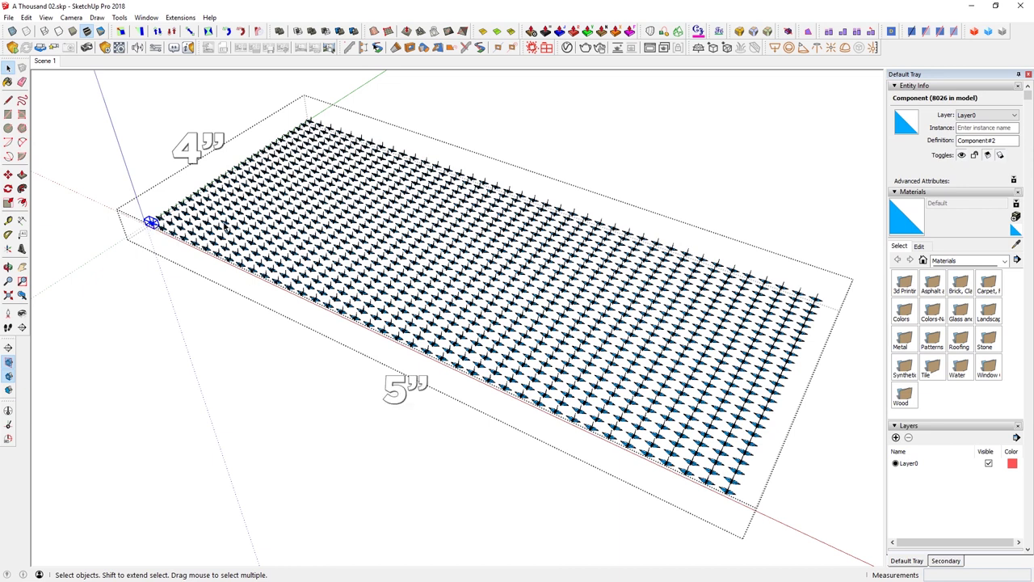
{"action": "key", "text": "ctrl+a"}
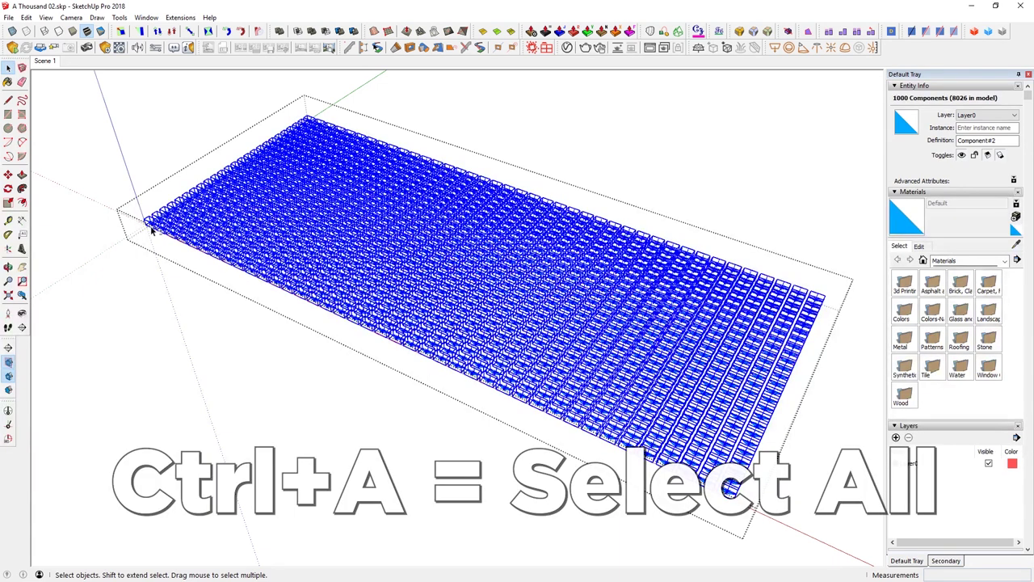
{"action": "key", "text": "Delete"}
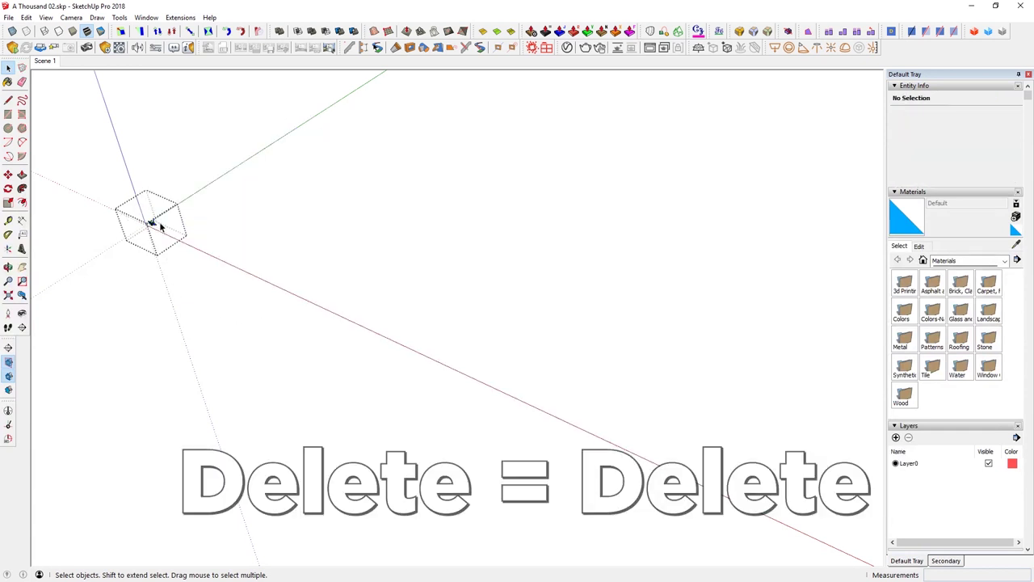
Copy the remaining crane 4" along the green axis with the Move tool
{"action": "scroll", "coordinate": [150, 228], "scroll_direction": "up", "scroll_amount": 3}
{"action": "left_click", "coordinate": [158, 228]}
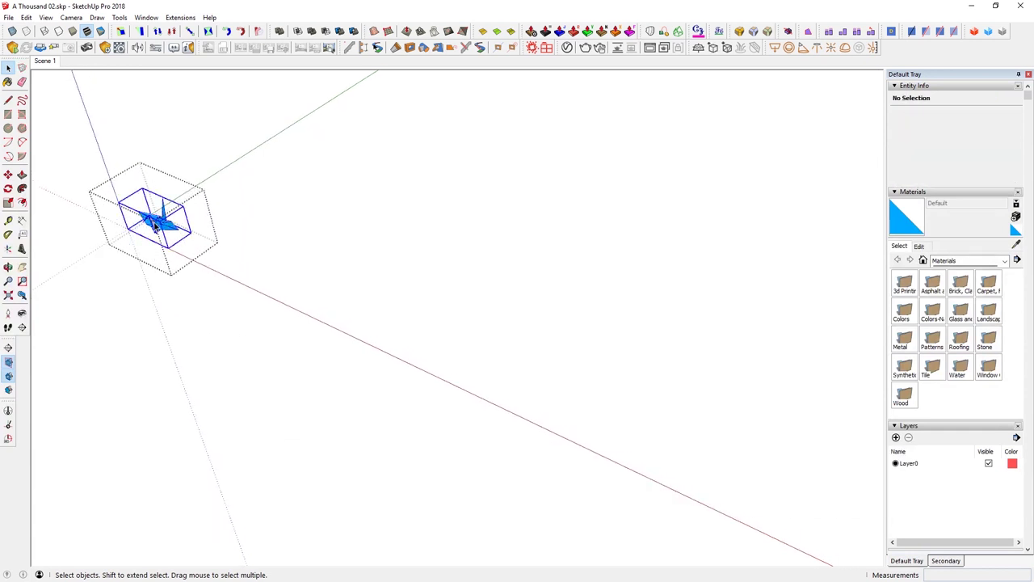
{"action": "key", "text": "m"}
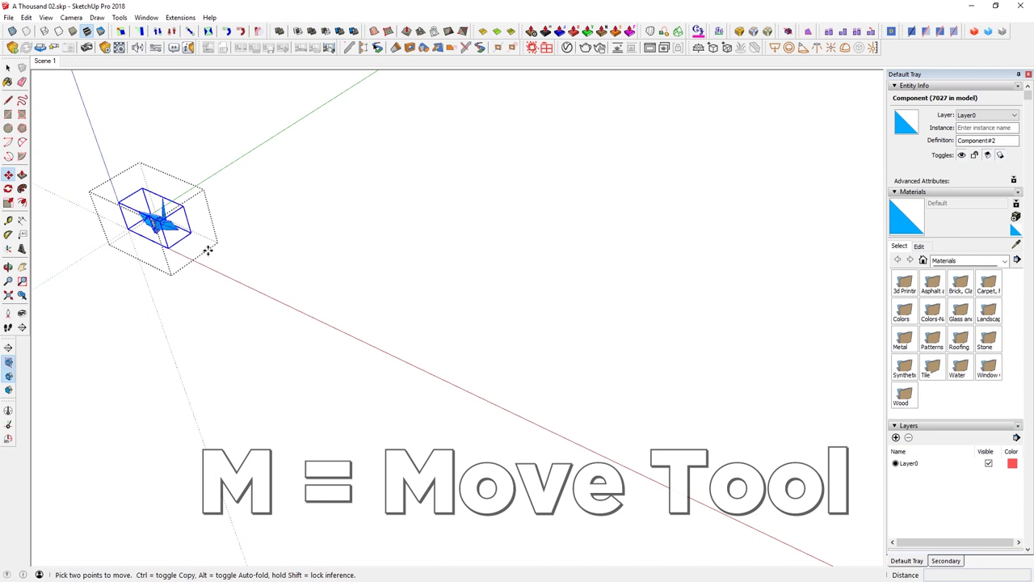
{"action": "key", "text": "ctrl"}
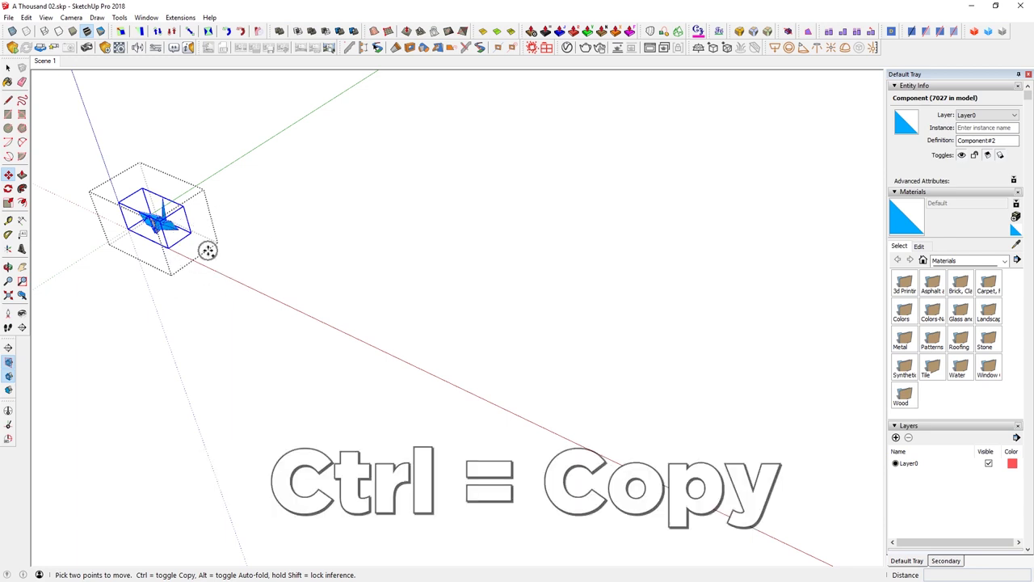
{"action": "left_click", "coordinate": [208, 251]}
{"action": "type", "text": "4\""}
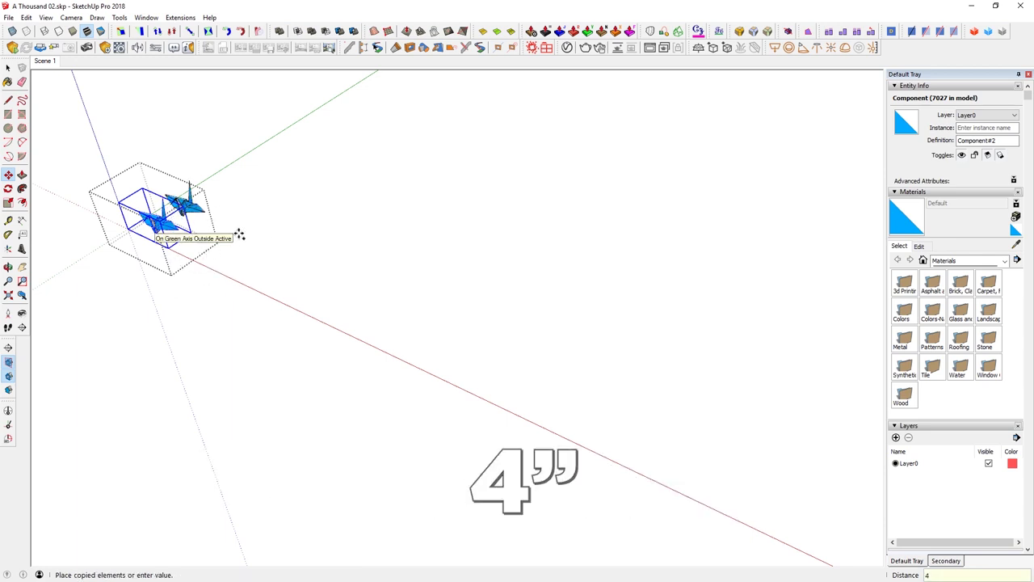
{"action": "key", "text": "Return"}
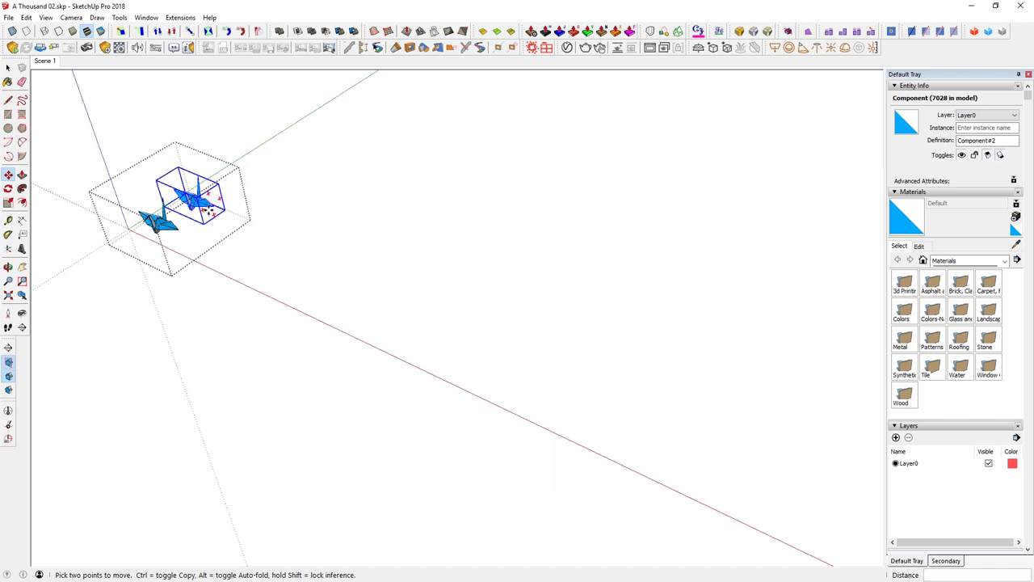
Multiply the crane copy 24x to form a row along the green axis
{"action": "scroll", "coordinate": [196, 202], "scroll_direction": "down", "scroll_amount": 5}
{"action": "scroll", "coordinate": [197, 202], "scroll_direction": "up", "scroll_amount": 1}
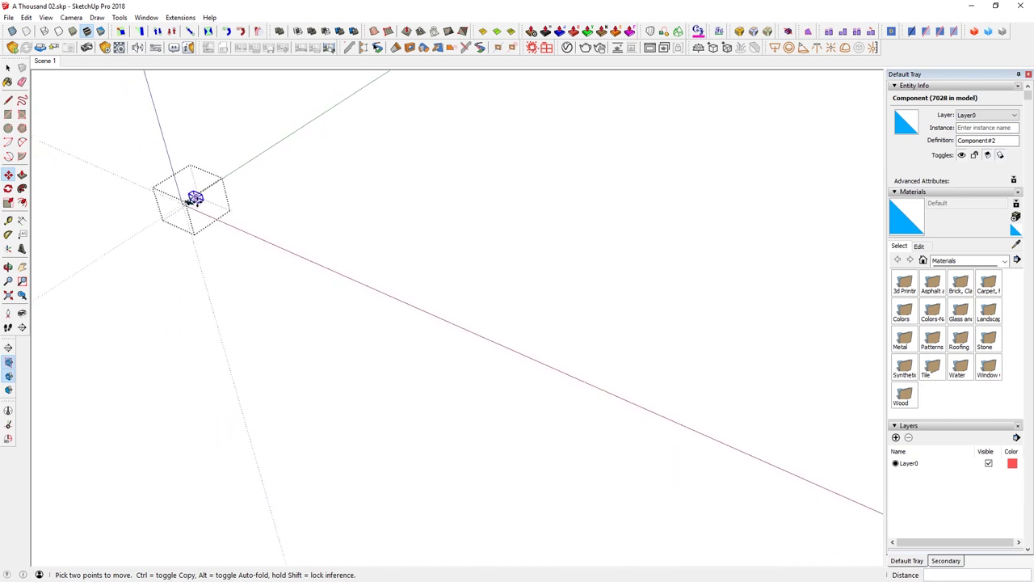
{"action": "type", "text": "24x"}
{"action": "key", "text": "Return"}
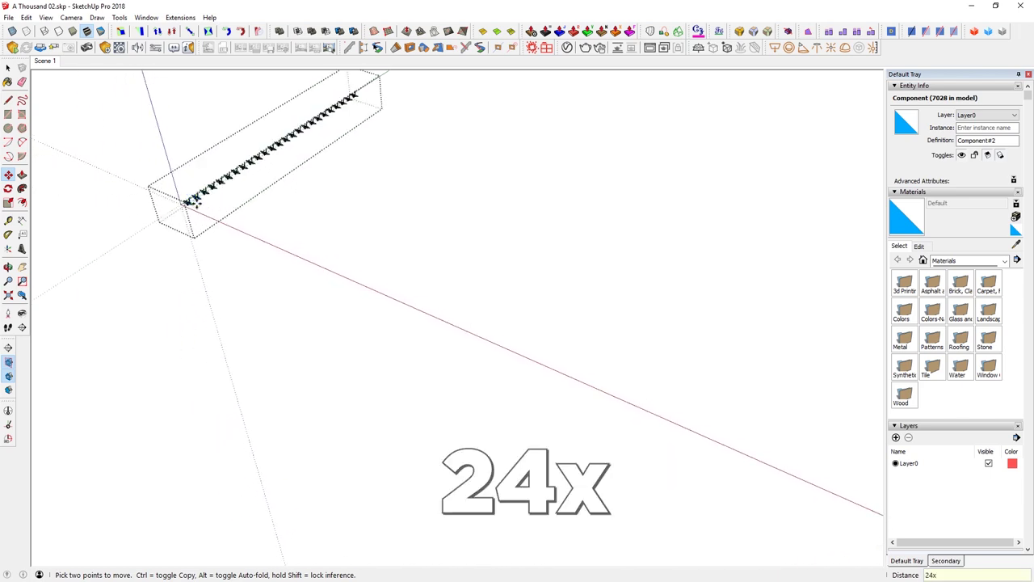
Select the whole row of cranes and copy it 5" along the red axis with the Move tool
{"action": "key", "text": "ctrl+t"}
{"action": "key", "text": "space"}
{"action": "left_click_drag", "start_coordinate": [135, 78], "coordinate": [421, 223]}
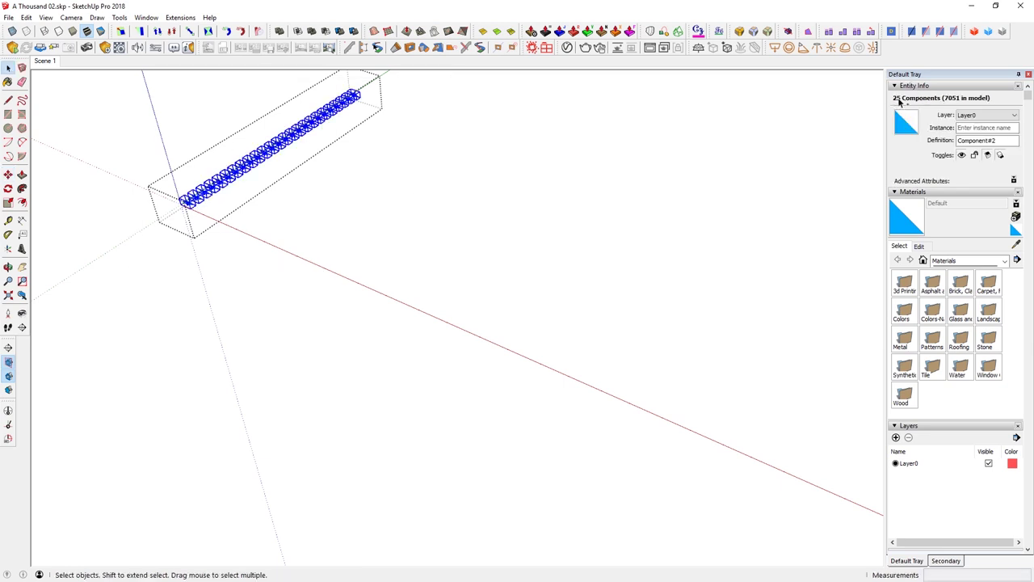
{"action": "scroll", "coordinate": [192, 202], "scroll_direction": "up", "scroll_amount": 2}
{"action": "key", "text": "m"}
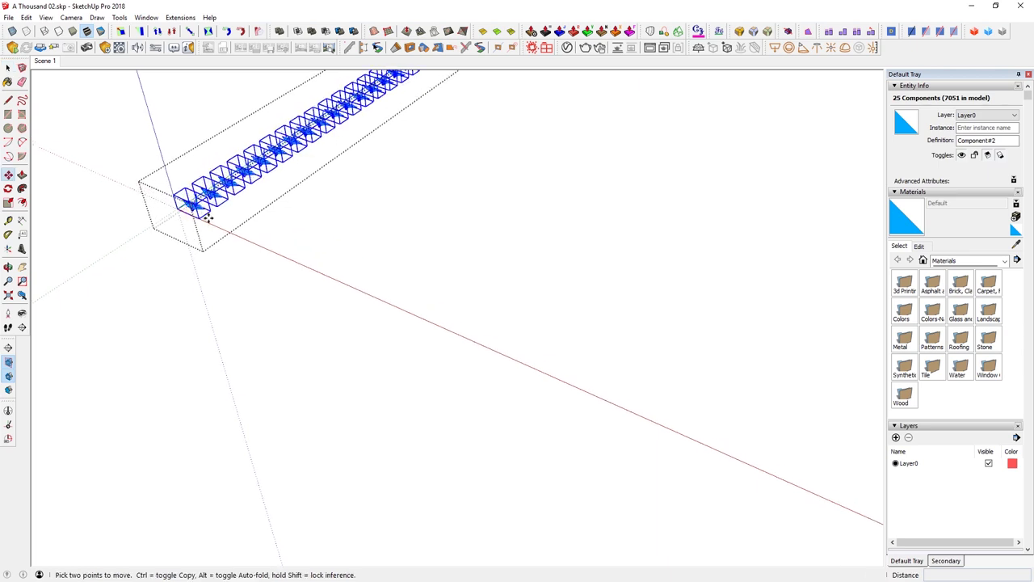
{"action": "left_click", "coordinate": [206, 215]}
{"action": "key", "text": "ctrl"}
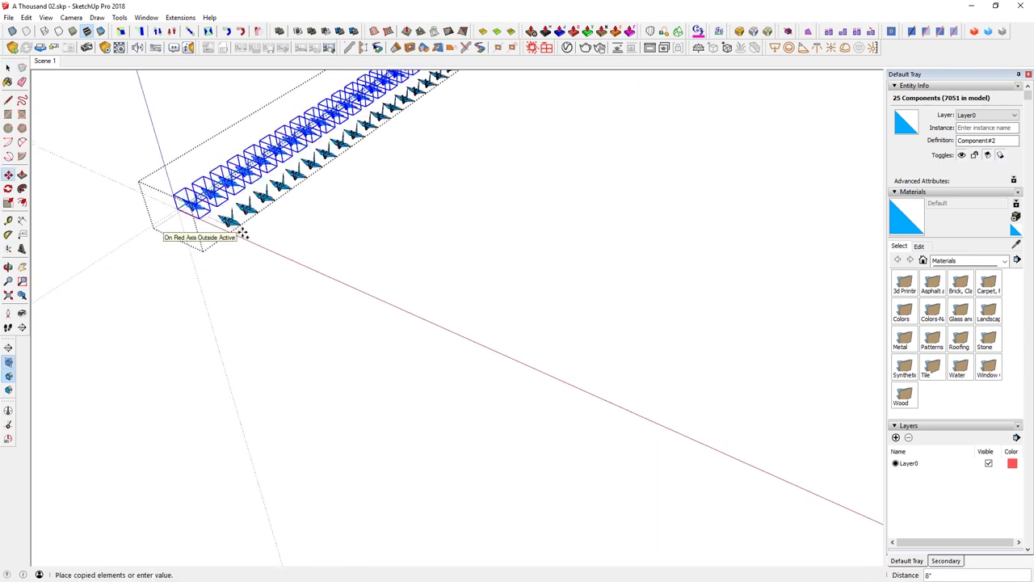
{"action": "type", "text": "5\""}
{"action": "key", "text": "Return"}
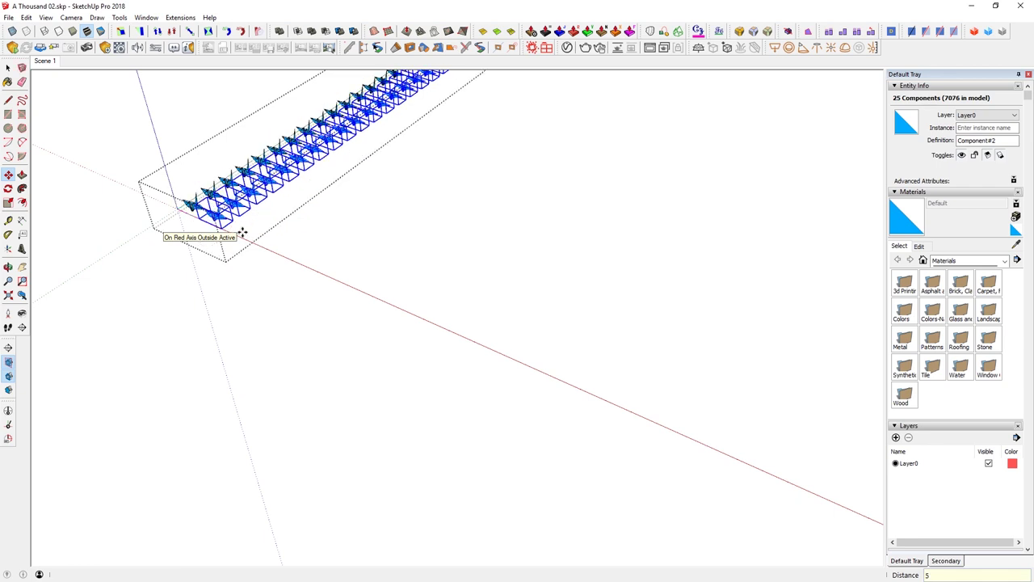
Multiply the crane row copy 39x along the red axis to complete the flat grid, and close the group
{"action": "type", "text": "39x"}
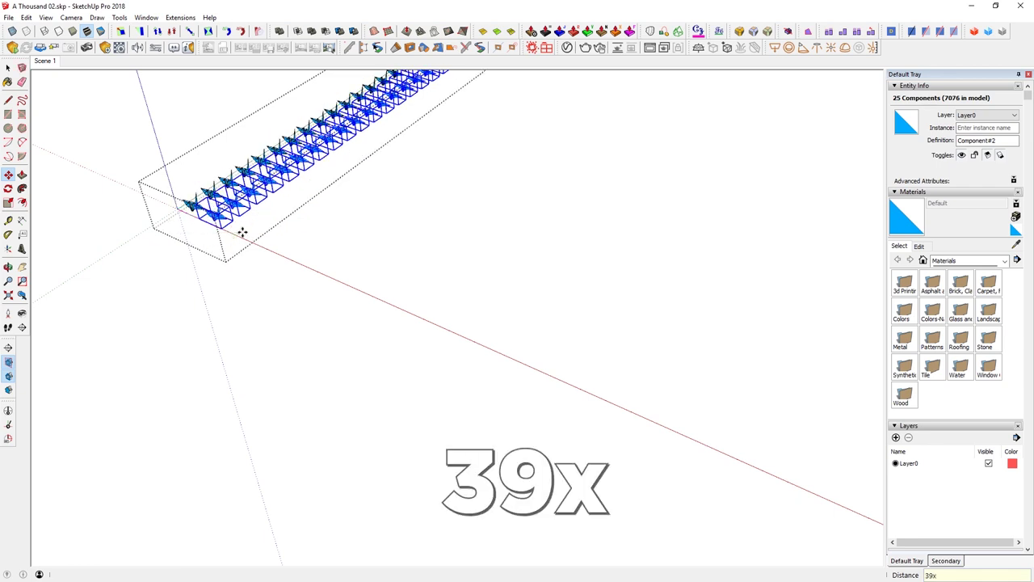
{"action": "key", "text": "Return"}
{"action": "key", "text": "ctrl+t"}
{"action": "scroll", "coordinate": [327, 241], "scroll_direction": "down", "scroll_amount": 4}
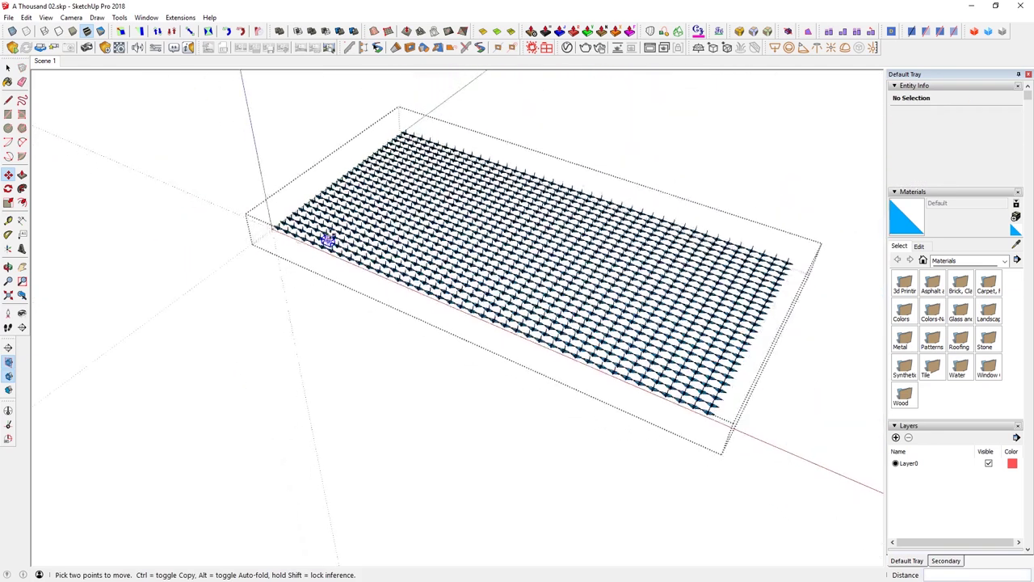
{"action": "key", "text": "space"}
{"action": "key", "text": "ctrl+a"}
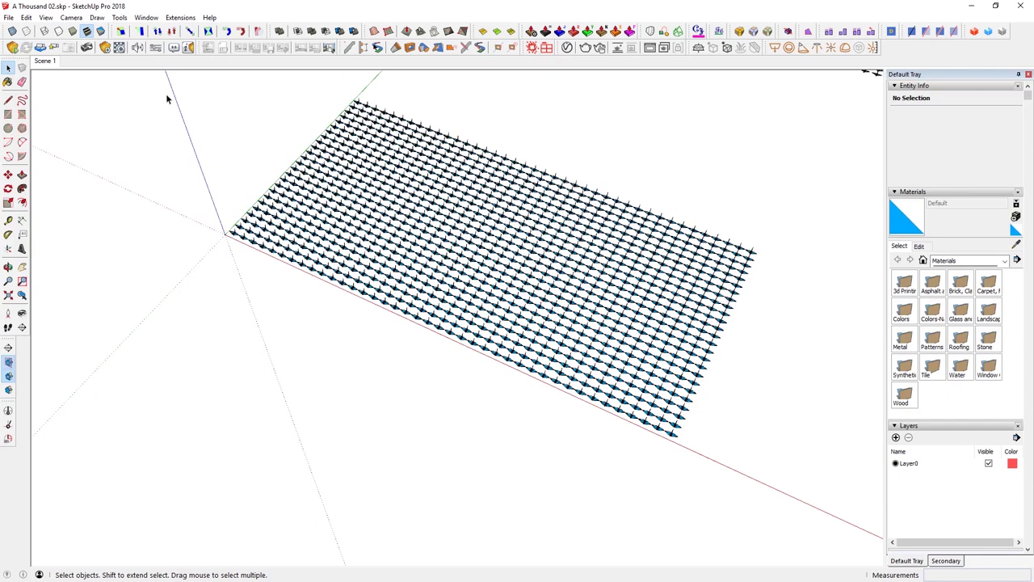
Select the flat grid group and place a copy of it in an empty area with the Move tool
{"action": "left_click_drag", "start_coordinate": [168, 98], "coordinate": [768, 414]}
{"action": "key", "text": "ctrl+g"}
{"action": "middle_click_drag", "start_coordinate": [518, 312], "coordinate": [291, 338]}
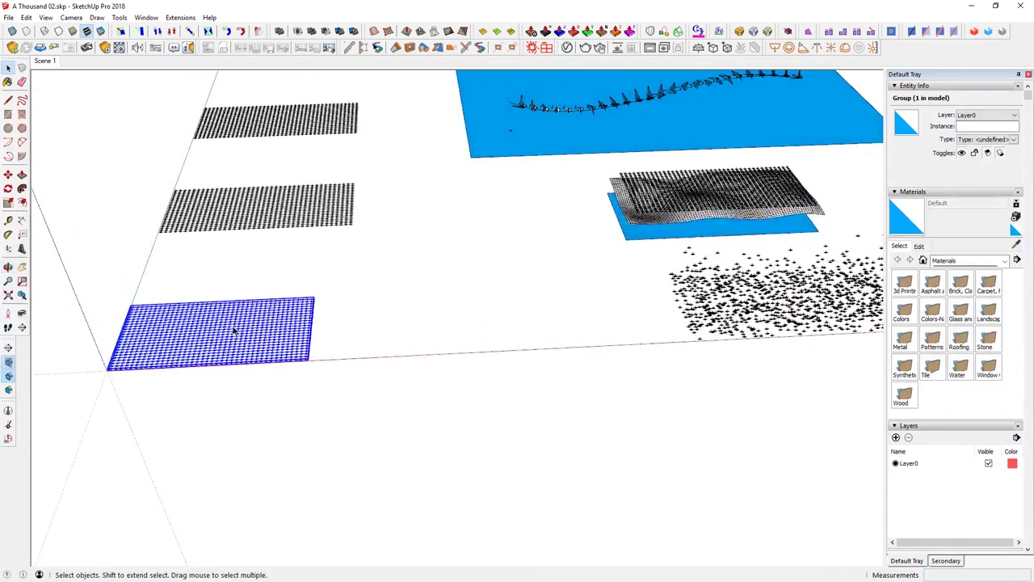
{"action": "left_click", "coordinate": [180, 17]}
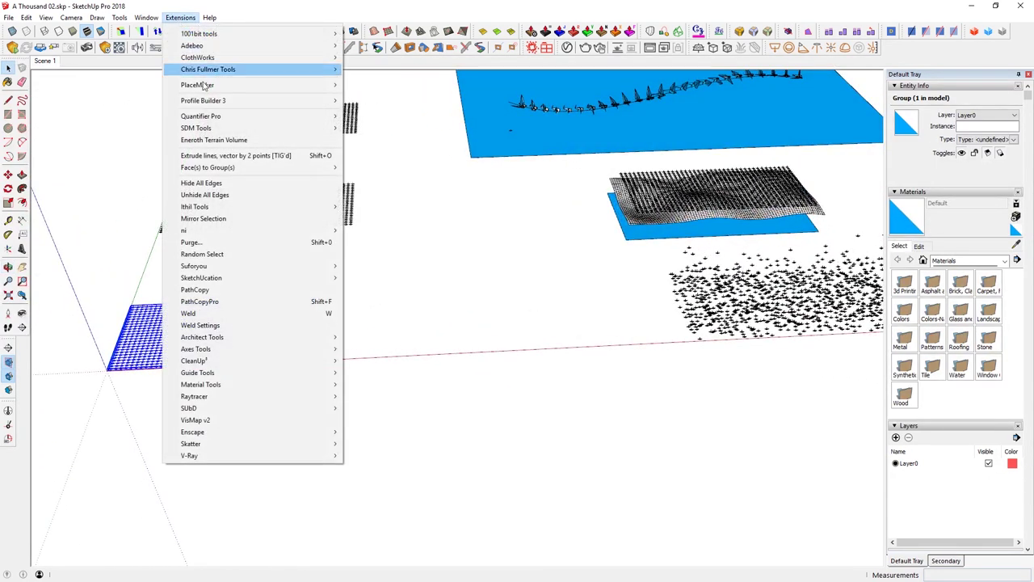
{"action": "left_click", "coordinate": [213, 256]}
{"action": "middle_click_drag", "start_coordinate": [836, 336], "coordinate": [811, 330], "text": "shift"}
{"action": "left_click", "coordinate": [224, 341]}
{"action": "middle_click_drag", "start_coordinate": [263, 387], "coordinate": [288, 349], "text": "shift"}
{"action": "key", "text": "m"}
{"action": "left_click", "coordinate": [258, 350]}
{"action": "key", "text": "ctrl"}
{"action": "left_click", "coordinate": [687, 448]}
{"action": "middle_click_drag", "start_coordinate": [687, 448], "coordinate": [478, 364]}
Open the copied grid group, select all its cranes, and reduce the selection to a random 80 percent with Random Select
{"action": "double_click", "coordinate": [483, 362]}
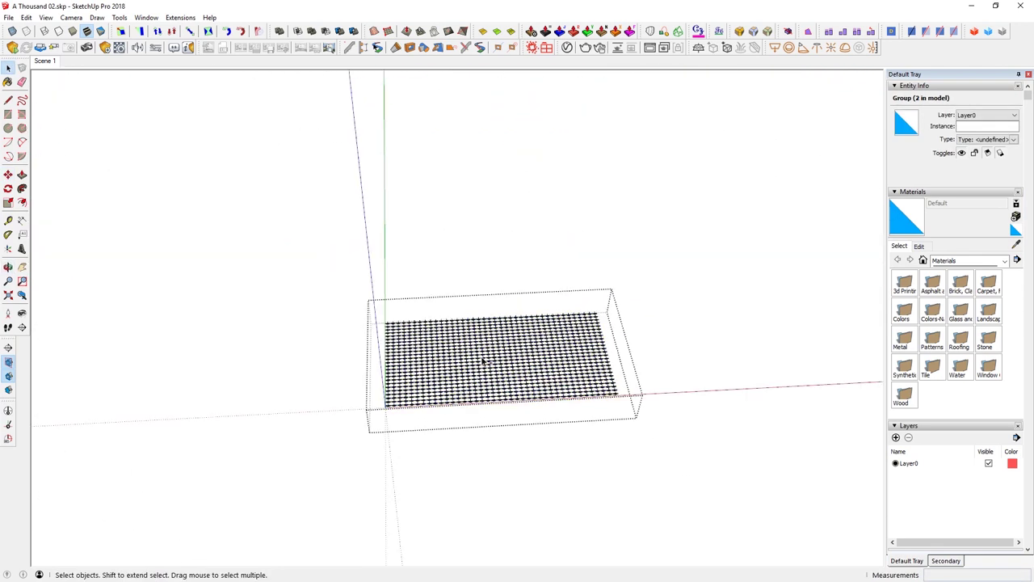
{"action": "key", "text": "ctrl+a"}
{"action": "scroll", "coordinate": [517, 352], "scroll_direction": "up", "scroll_amount": 3}
{"action": "scroll", "coordinate": [512, 351], "scroll_direction": "up", "scroll_amount": 3}
{"action": "scroll", "coordinate": [384, 301], "scroll_direction": "down", "scroll_amount": 1}
{"action": "middle_click_drag", "start_coordinate": [335, 251], "coordinate": [371, 202], "text": "shift"}
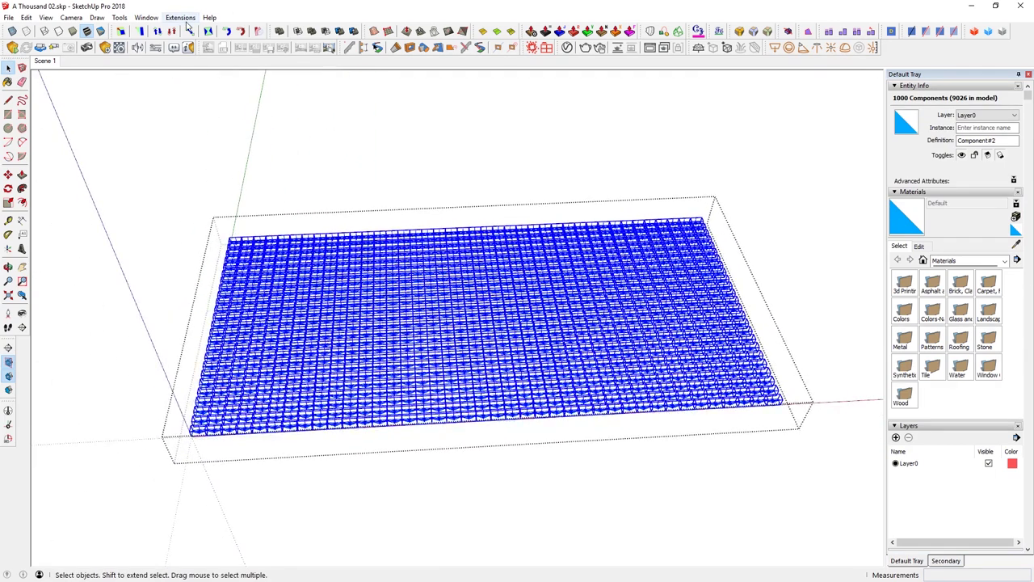
{"action": "left_click", "coordinate": [181, 17]}
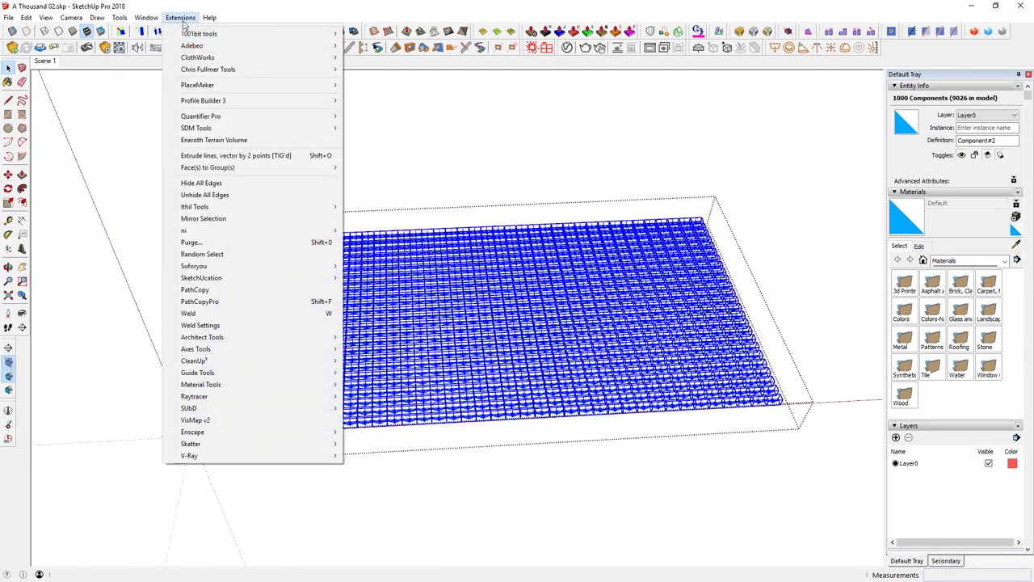
{"action": "left_click", "coordinate": [214, 255]}
{"action": "type", "text": "80"}
{"action": "key", "text": "Return"}
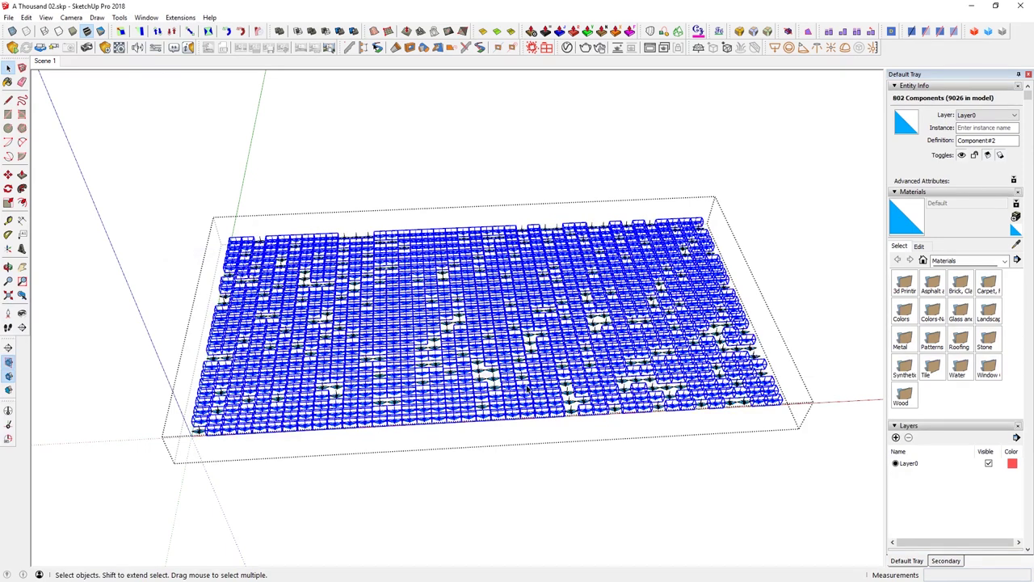
Move the randomly selected cranes up 3" along the blue axis
{"action": "middle_click_drag", "start_coordinate": [528, 390], "coordinate": [598, 327]}
{"action": "key", "text": "m"}
{"action": "left_click", "coordinate": [598, 327]}
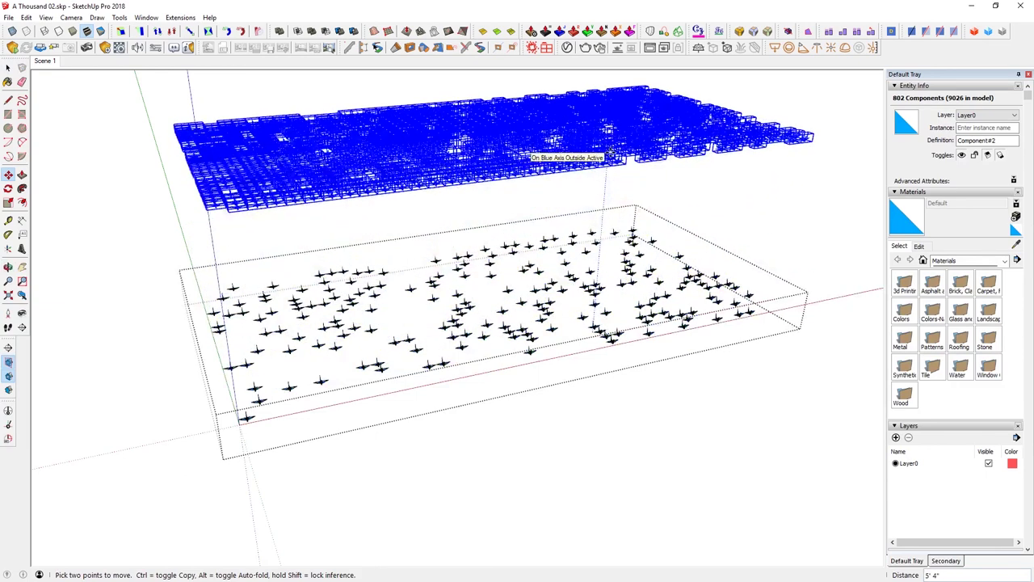
{"action": "type", "text": "3\""}
{"action": "key", "text": "Return"}
{"action": "middle_click_drag", "start_coordinate": [611, 154], "coordinate": [686, 202]}
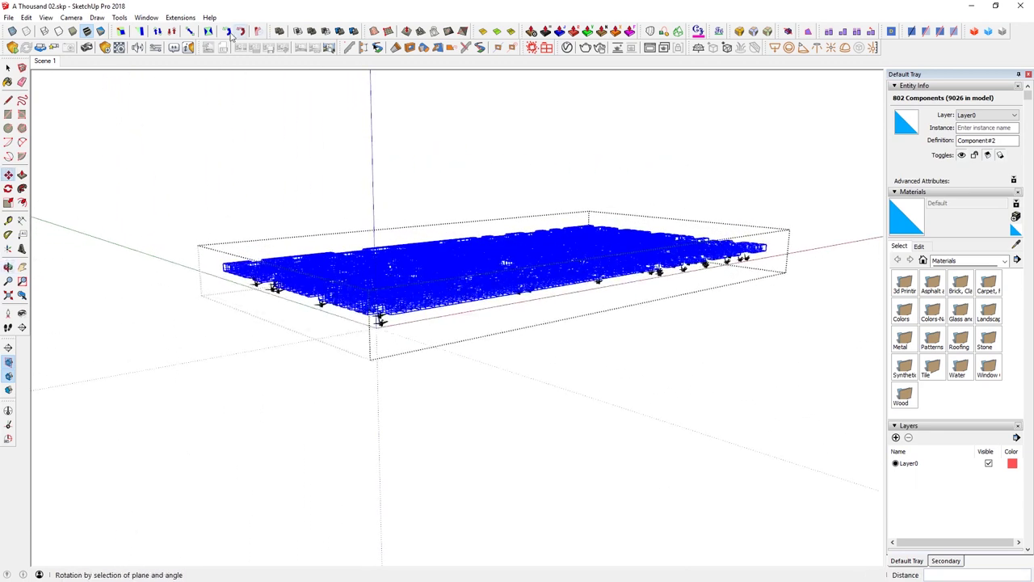
Twice more, randomly keep 80 percent of the raised cranes selected and move them up another 3" along the blue axis
{"action": "left_click", "coordinate": [190, 19]}
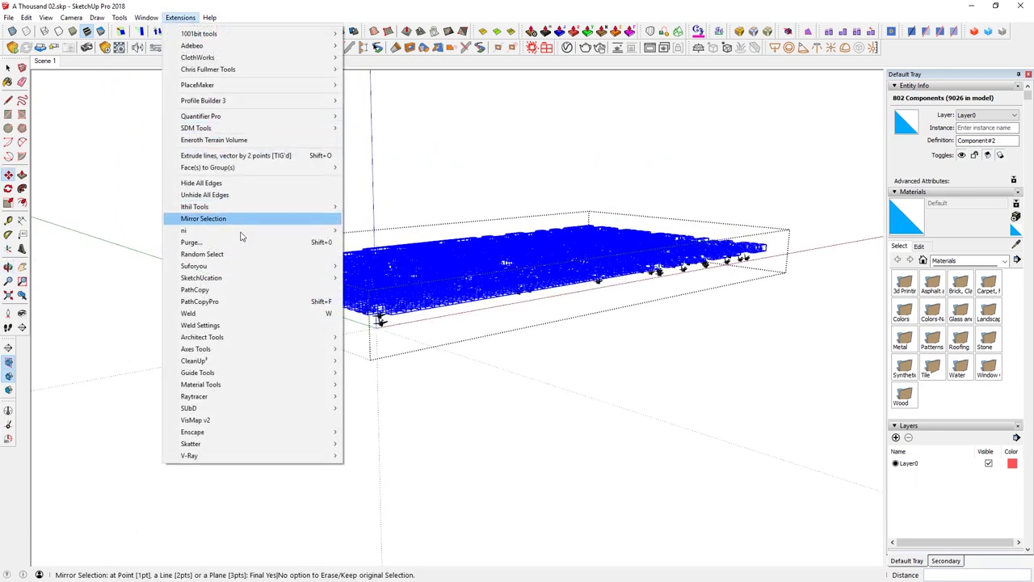
{"action": "left_click", "coordinate": [252, 255]}
{"action": "key", "text": "Return"}
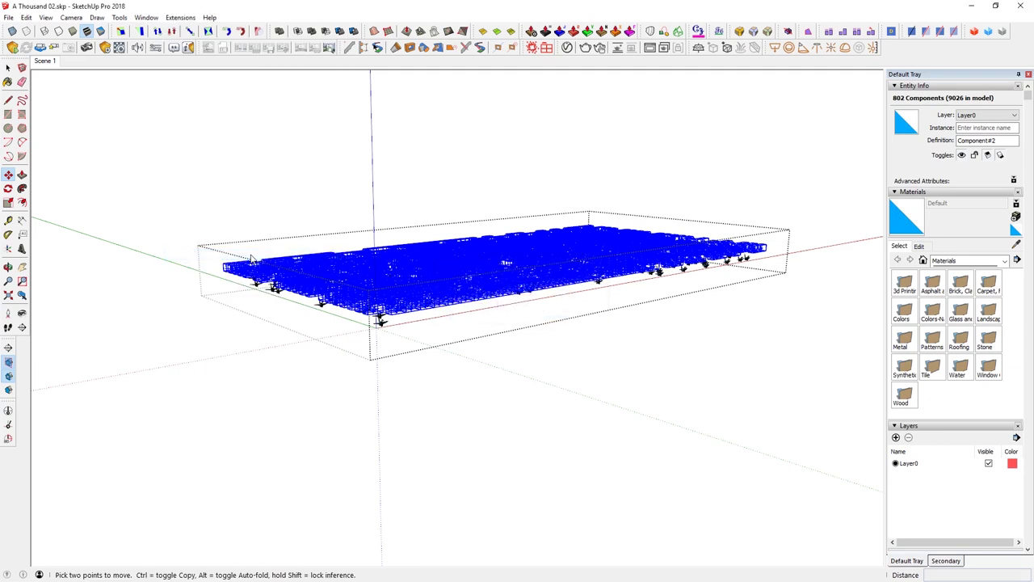
{"action": "left_click", "coordinate": [543, 275]}
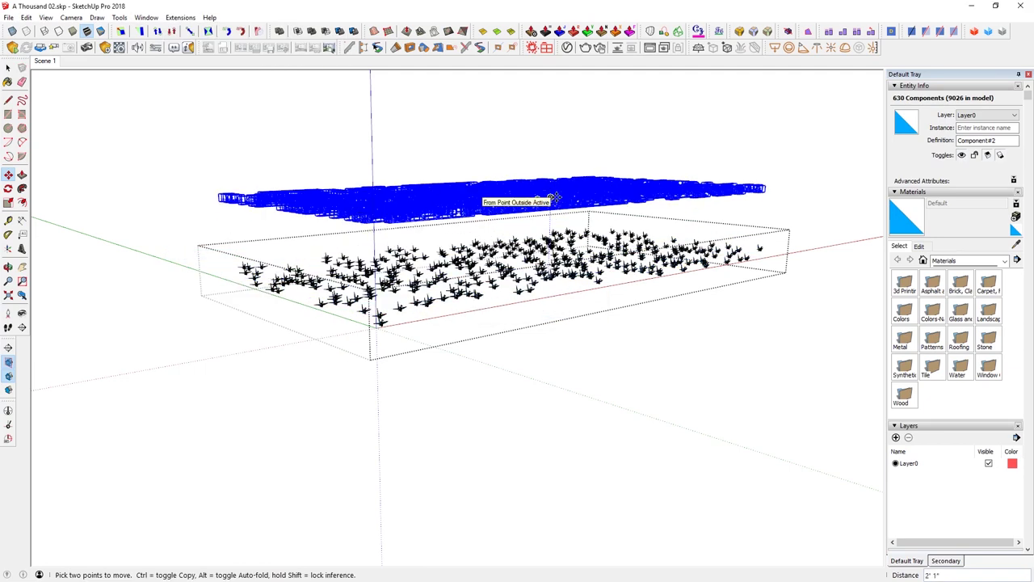
{"action": "key", "text": "Escape"}
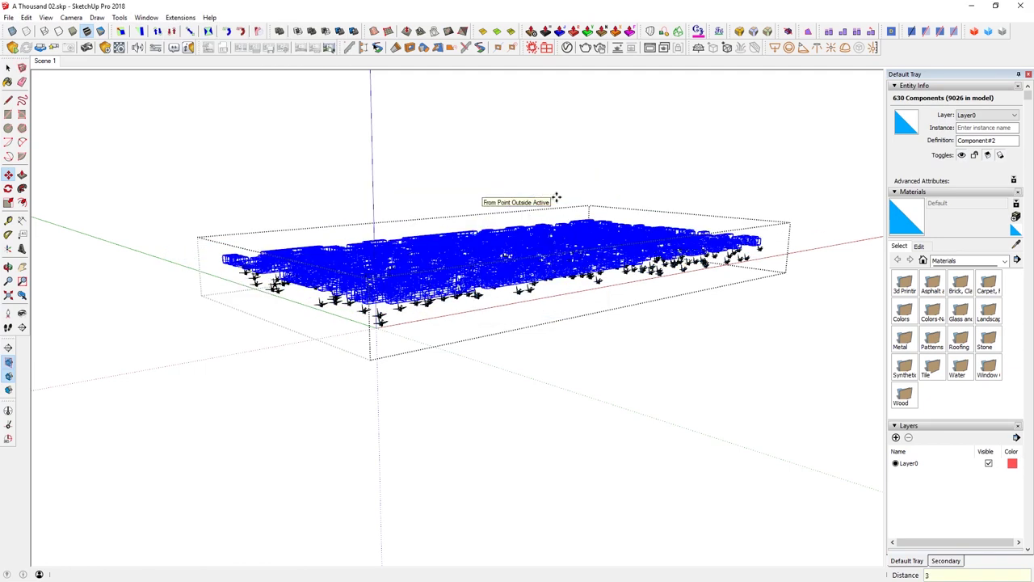
{"action": "left_click", "coordinate": [183, 18]}
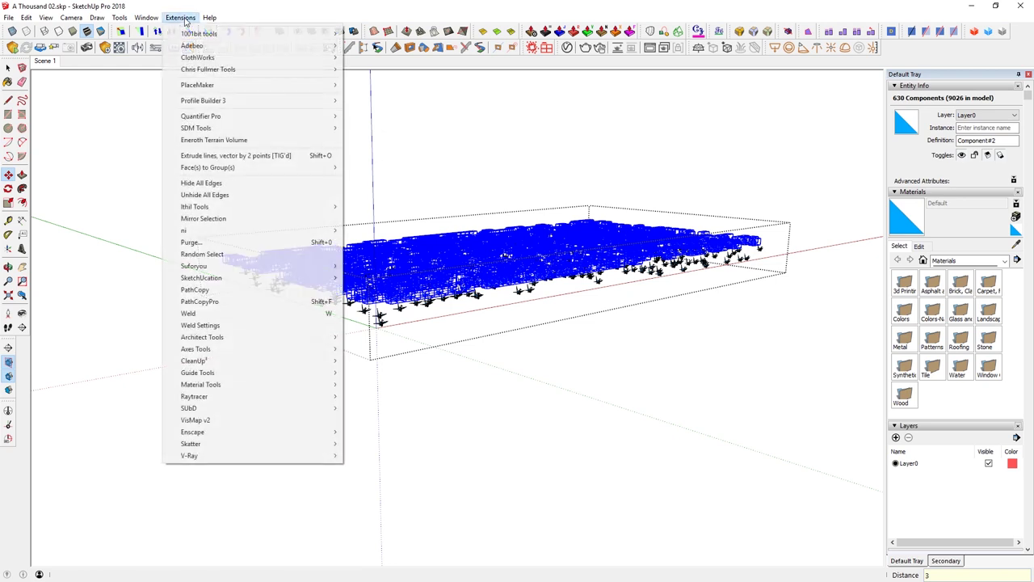
{"action": "left_click", "coordinate": [250, 254]}
{"action": "key", "text": "Return"}
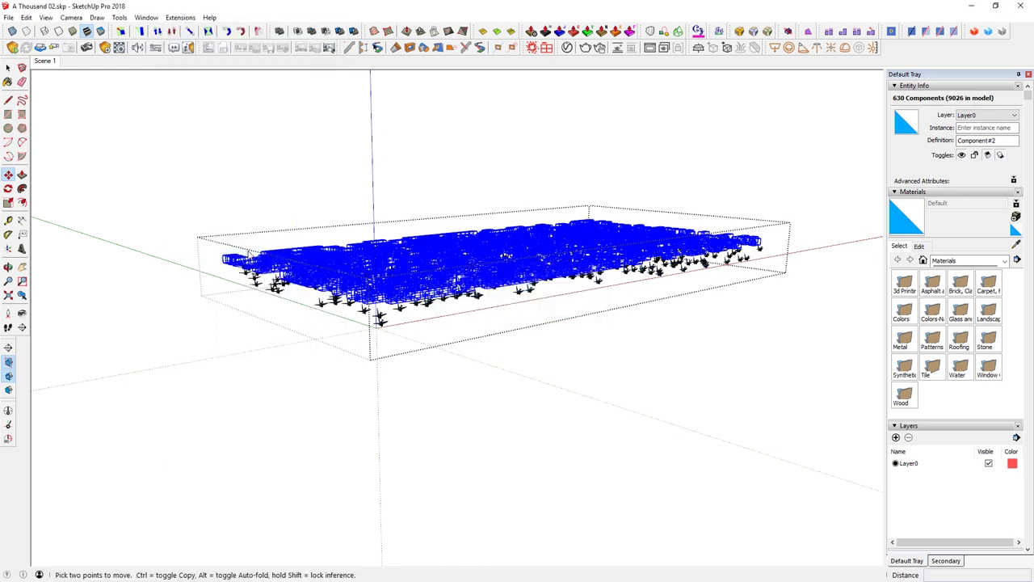
{"action": "left_click", "coordinate": [484, 239]}
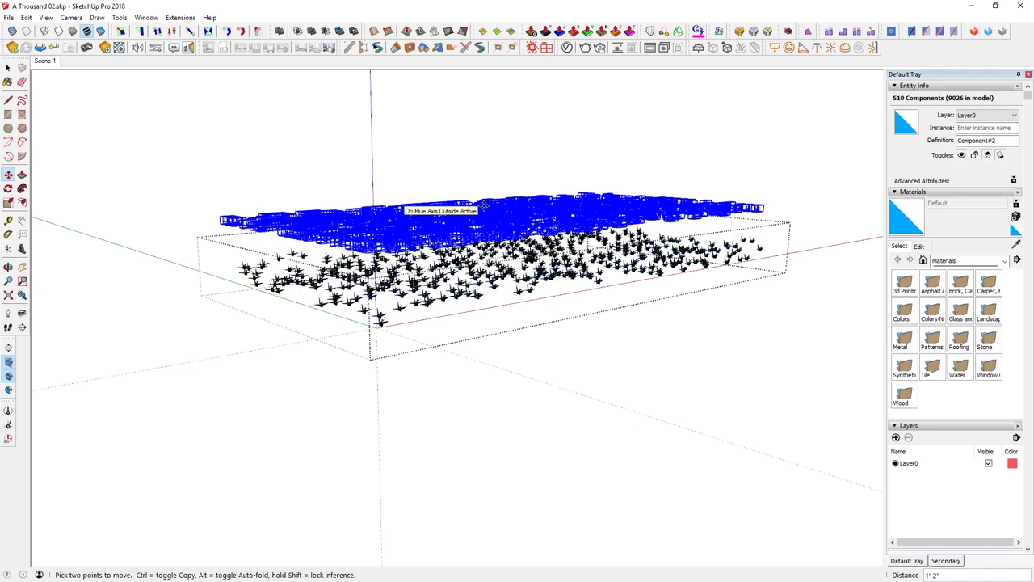
{"action": "key", "text": "Return"}
Build up further height layers by repeatedly thinning the selection with Random Select and raising the remaining cranes 3" each time
{"action": "left_click", "coordinate": [180, 17]}
{"action": "left_click", "coordinate": [231, 254]}
{"action": "key", "text": "Return"}
{"action": "left_click", "coordinate": [421, 225]}
{"action": "type", "text": "3"}
{"action": "key", "text": "Return"}
{"action": "left_click", "coordinate": [180, 17]}
{"action": "left_click", "coordinate": [231, 253]}
{"action": "key", "text": "Return"}
{"action": "key", "text": "Return"}
{"action": "left_click", "coordinate": [421, 186]}
{"action": "type", "text": "3"}
{"action": "key", "text": "Return"}
{"action": "left_click", "coordinate": [180, 17]}
{"action": "left_click", "coordinate": [231, 254]}
{"action": "key", "text": "Return"}
{"action": "left_click", "coordinate": [421, 185]}
{"action": "type", "text": "3"}
{"action": "key", "text": "Return"}
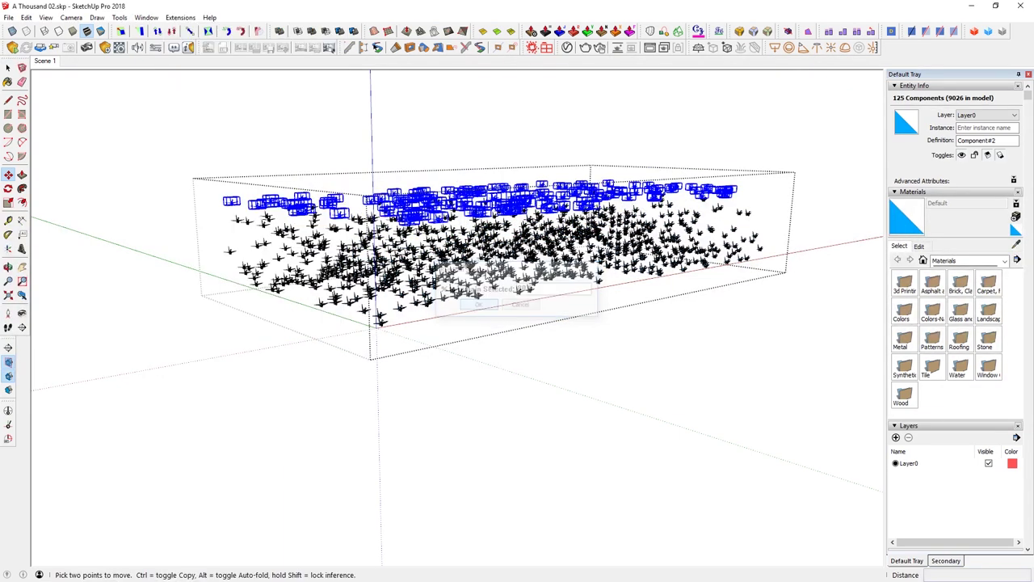
{"action": "left_click", "coordinate": [479, 194]}
{"action": "type", "text": "3"}
{"action": "key", "text": "Return"}
Continue the Random Select and 3" upward moves for the highest layers until only one crane remains selected
{"action": "left_click", "coordinate": [181, 17]}
{"action": "left_click", "coordinate": [231, 254]}
{"action": "key", "text": "Return"}
{"action": "left_click", "coordinate": [428, 158]}
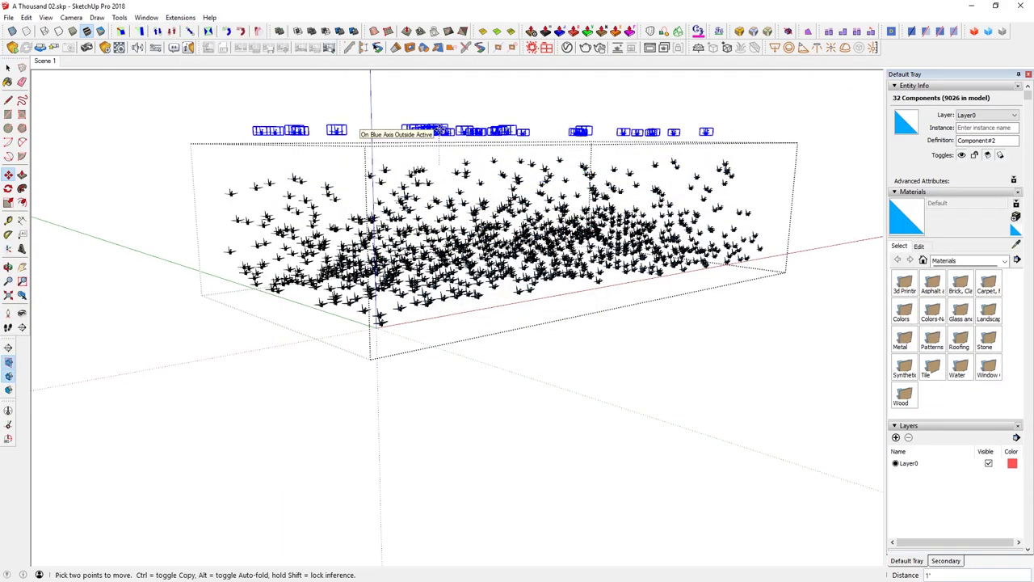
{"action": "type", "text": "3"}
{"action": "key", "text": "Return"}
{"action": "left_click", "coordinate": [180, 17]}
{"action": "left_click", "coordinate": [218, 253]}
{"action": "key", "text": "Return"}
{"action": "left_click", "coordinate": [412, 137]}
{"action": "type", "text": "3"}
{"action": "key", "text": "Return"}
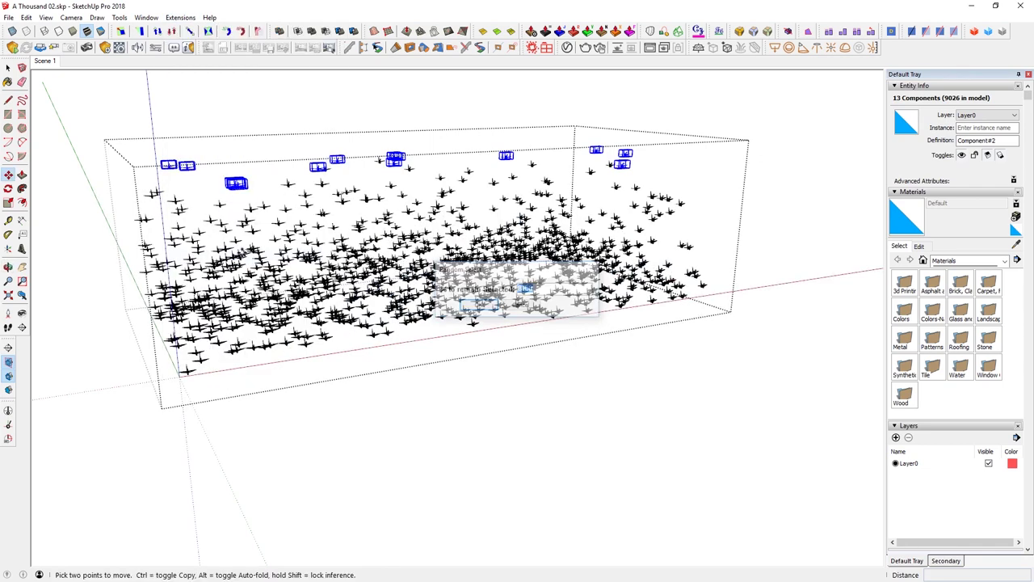
{"action": "left_click", "coordinate": [180, 17]}
{"action": "left_click", "coordinate": [214, 253]}
{"action": "type", "text": "3"}
{"action": "key", "text": "Return"}
{"action": "left_click", "coordinate": [180, 16]}
{"action": "left_click", "coordinate": [218, 254]}
{"action": "left_click", "coordinate": [180, 17]}
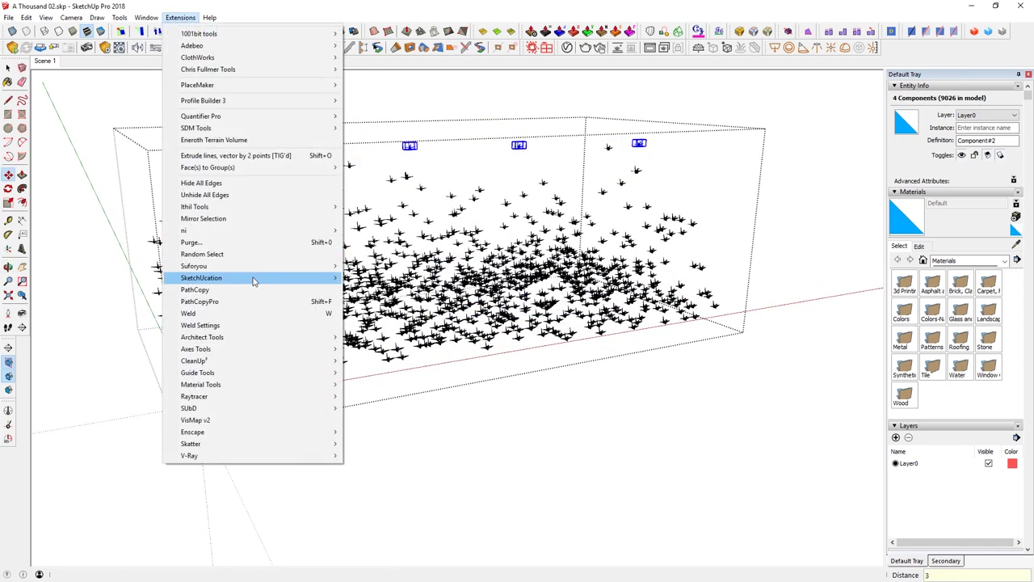
{"action": "left_click", "coordinate": [227, 254]}
{"action": "middle_click_drag", "start_coordinate": [420, 267], "coordinate": [388, 259]}
{"action": "key", "text": "m"}
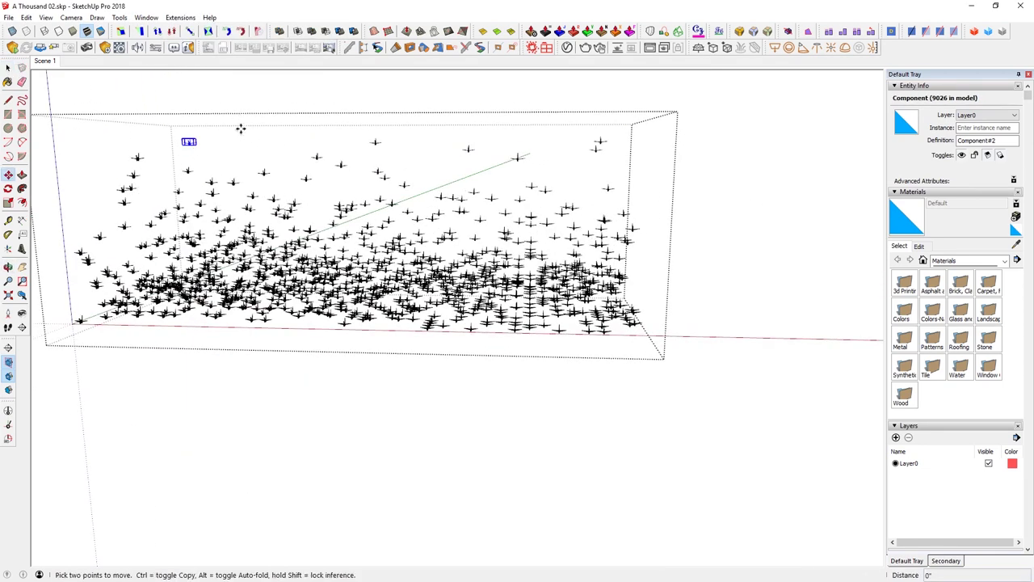
Close the group of scattered cranes and copy it about 31' 6" along the red axis with the Move tool
{"action": "middle_click_drag", "start_coordinate": [241, 131], "coordinate": [170, 134]}
{"action": "mouse_move", "coordinate": [255, 149]}
{"action": "middle_mouse_down"}
{"action": "mouse_move", "coordinate": [233, 138]}
{"action": "mouse_move", "coordinate": [270, 161]}
{"action": "mouse_move", "coordinate": [255, 152]}
{"action": "middle_mouse_up"}
{"action": "middle_click_drag", "start_coordinate": [141, 282], "coordinate": [473, 282]}
{"action": "middle_click_drag", "start_coordinate": [644, 264], "coordinate": [629, 292]}
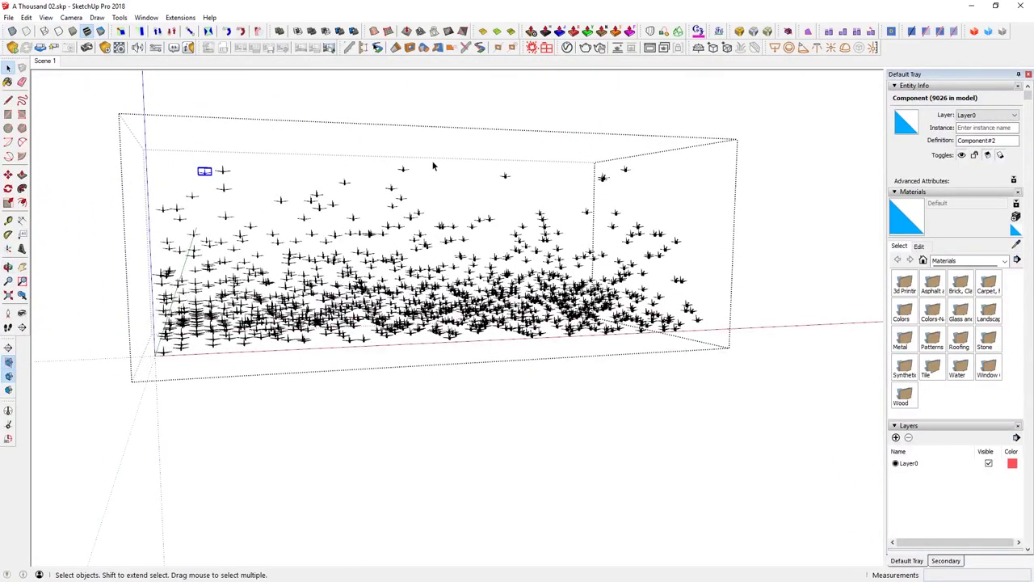
{"action": "middle_click_drag", "start_coordinate": [434, 301], "coordinate": [447, 367]}
{"action": "key", "text": "Escape"}
{"action": "scroll", "coordinate": [448, 370], "scroll_direction": "down", "scroll_amount": 5}
{"action": "key", "text": "m"}
{"action": "key", "text": "ctrl"}
{"action": "left_click", "coordinate": [412, 432]}
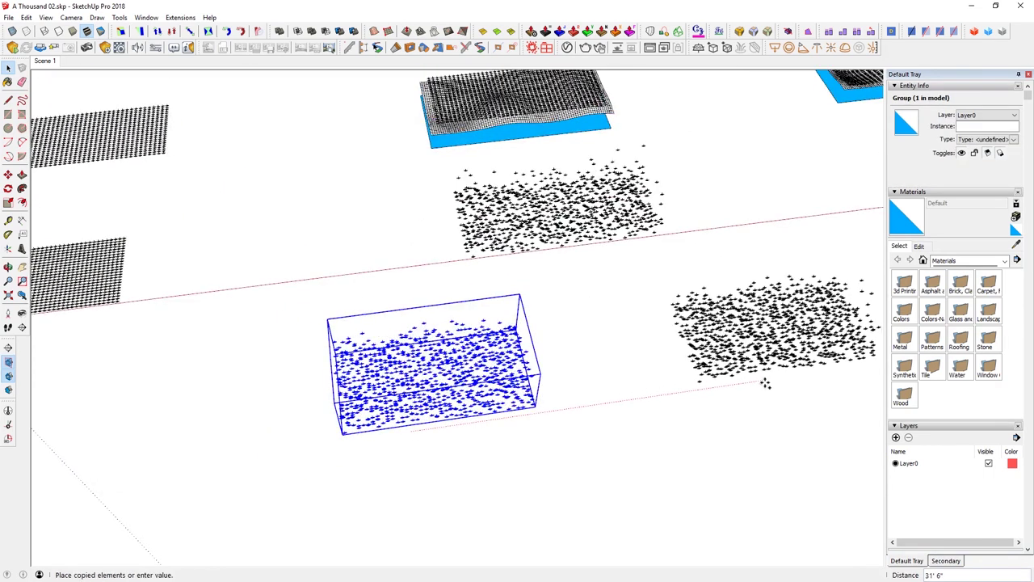
{"action": "left_click", "coordinate": [772, 383]}
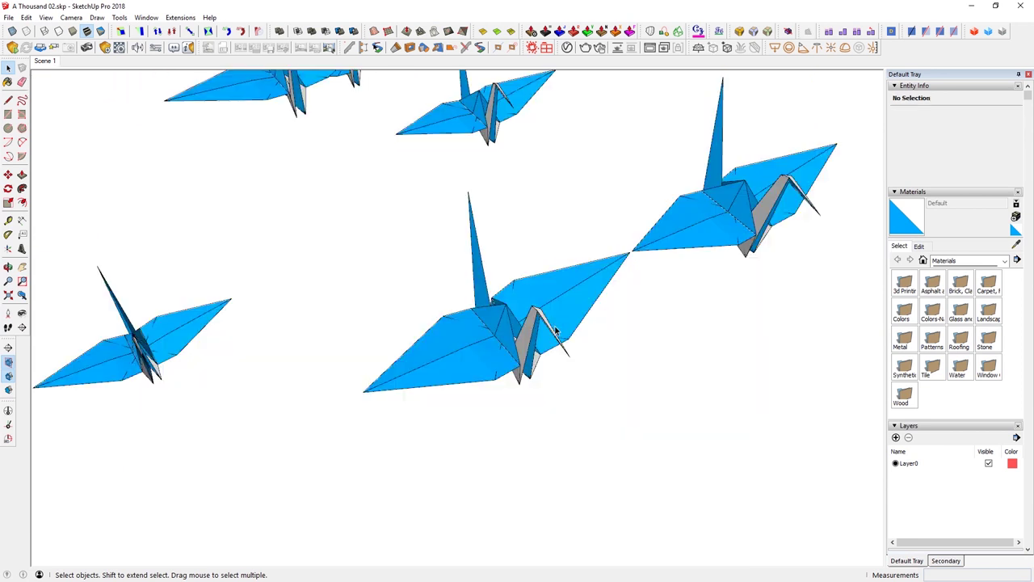
Open a crane component, place its axes at the centre of its back with red lengthwise and green along the wing, and update the component axes
{"action": "double_click", "coordinate": [553, 317]}
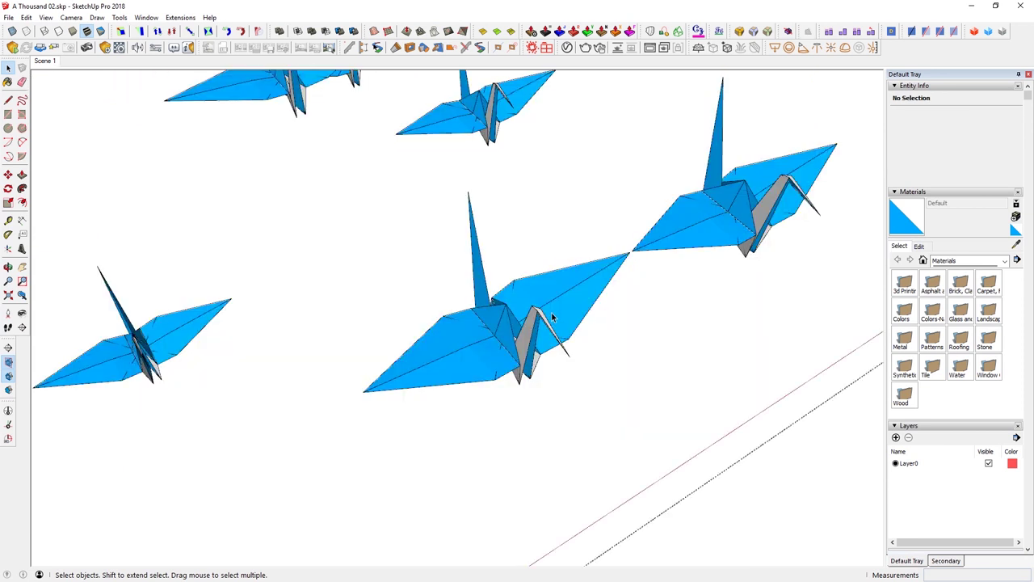
{"action": "key", "text": "Escape"}
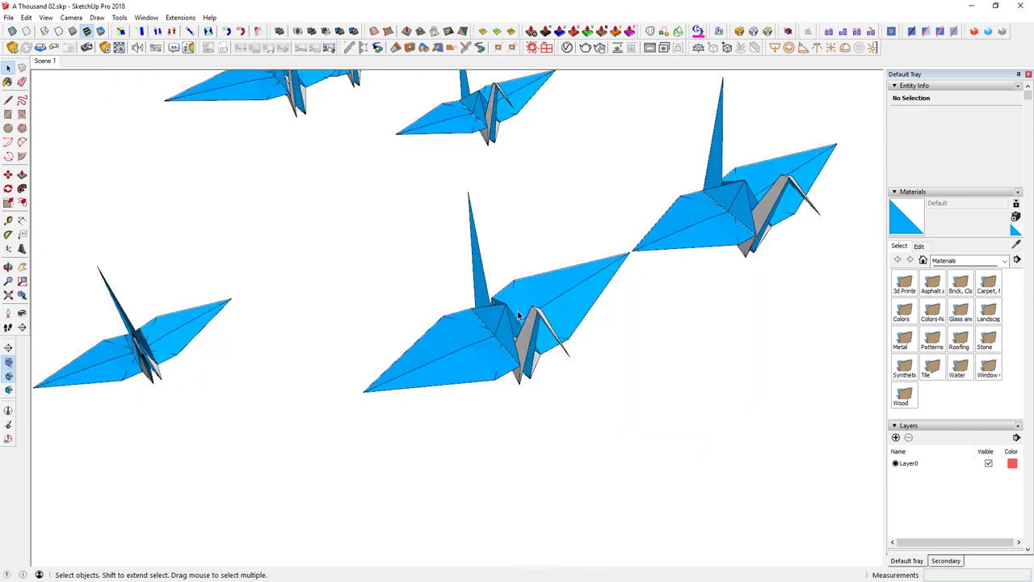
{"action": "double_click", "coordinate": [520, 315]}
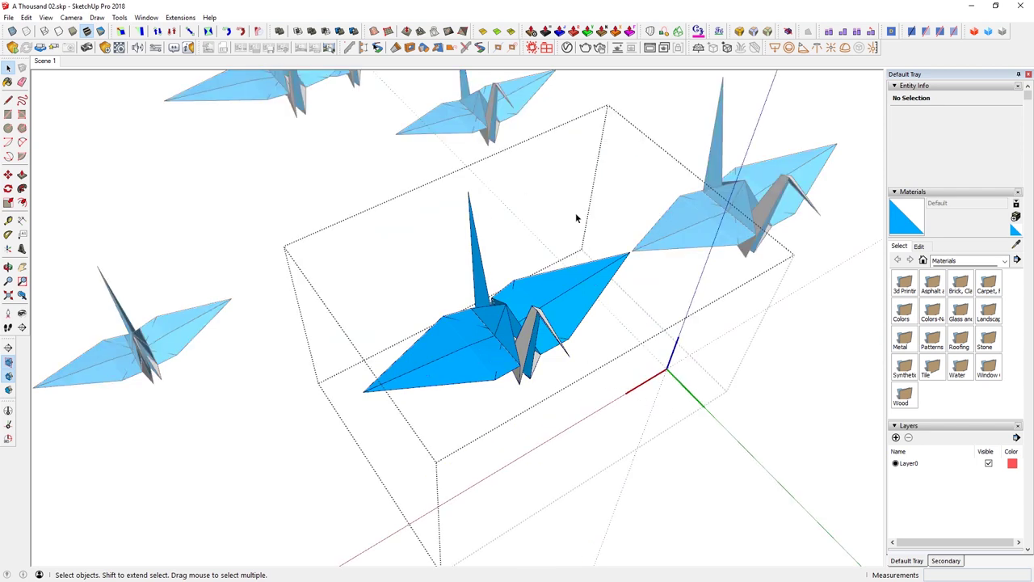
{"action": "right_click", "coordinate": [677, 385]}
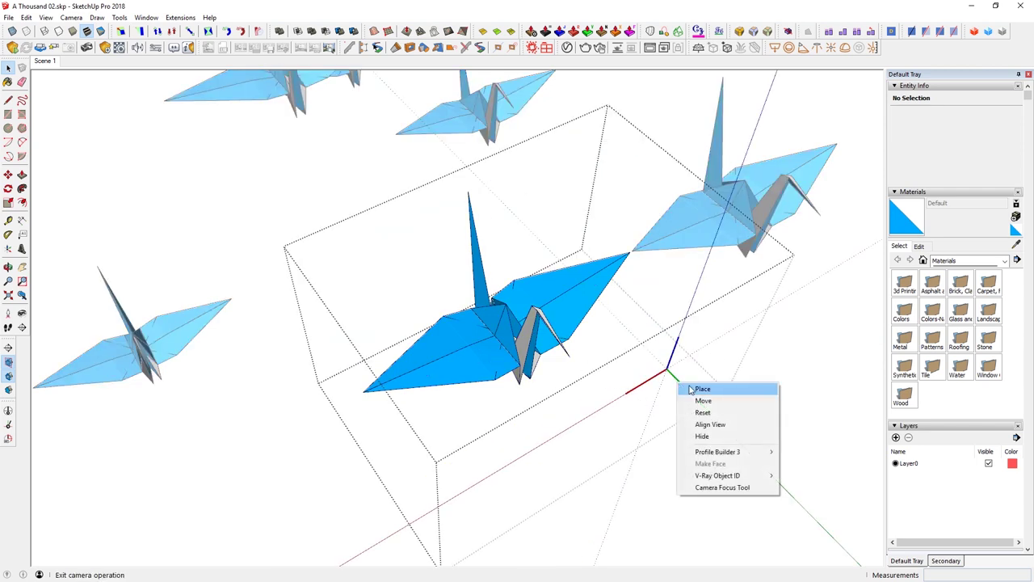
{"action": "left_click", "coordinate": [702, 390]}
{"action": "left_click", "coordinate": [505, 303]}
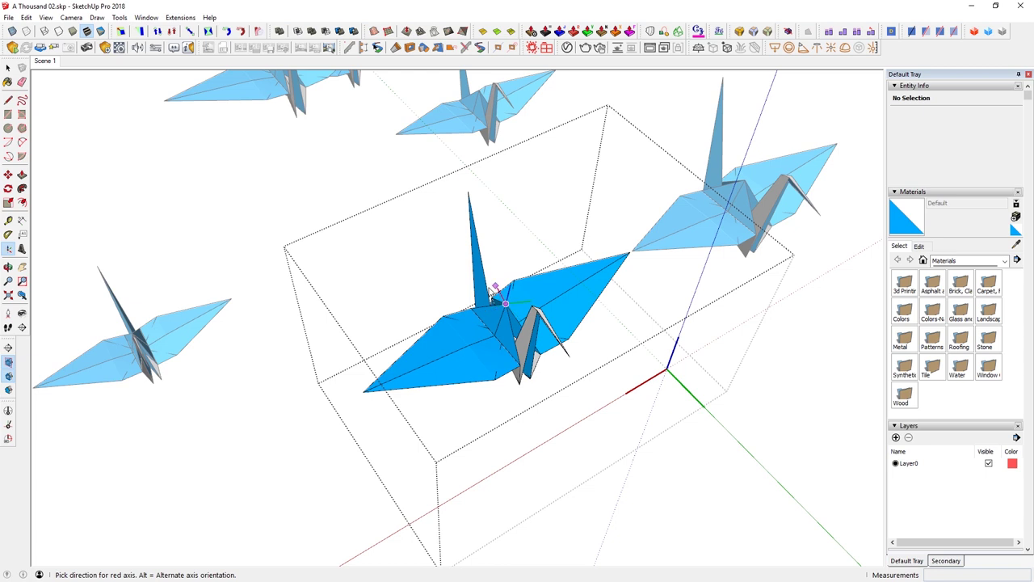
{"action": "left_click", "coordinate": [441, 237]}
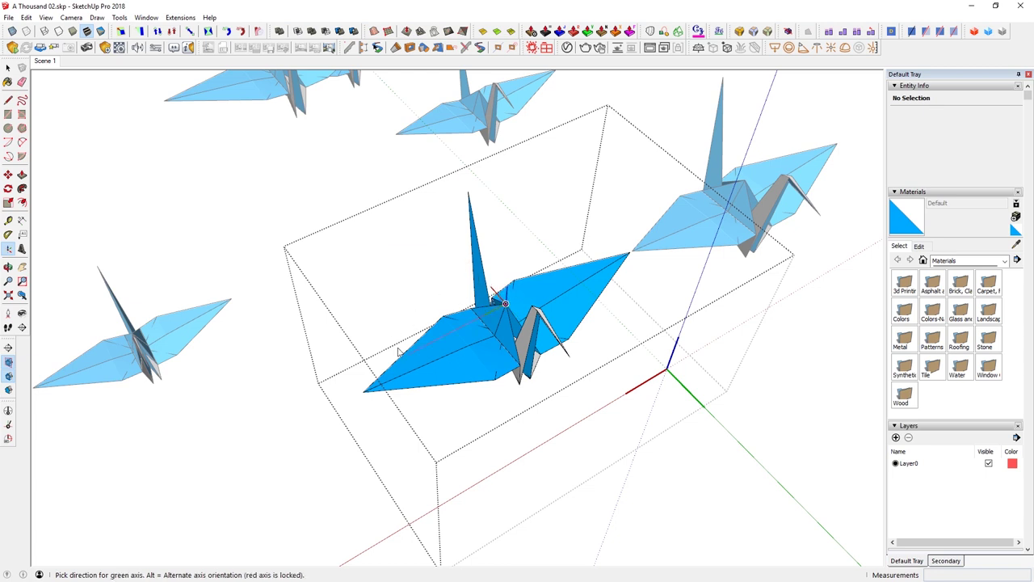
{"action": "left_click", "coordinate": [340, 395]}
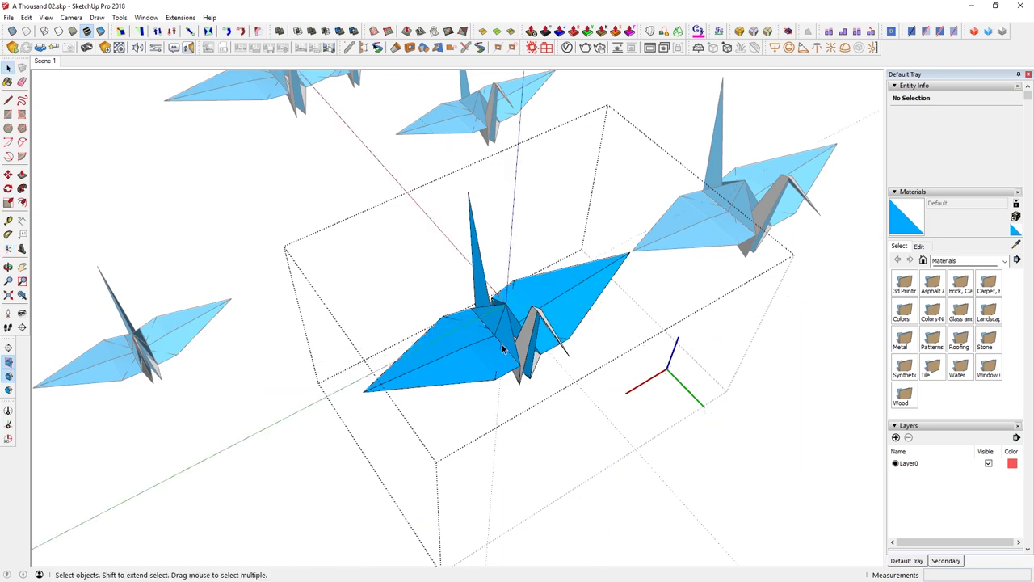
{"action": "key", "text": "Escape"}
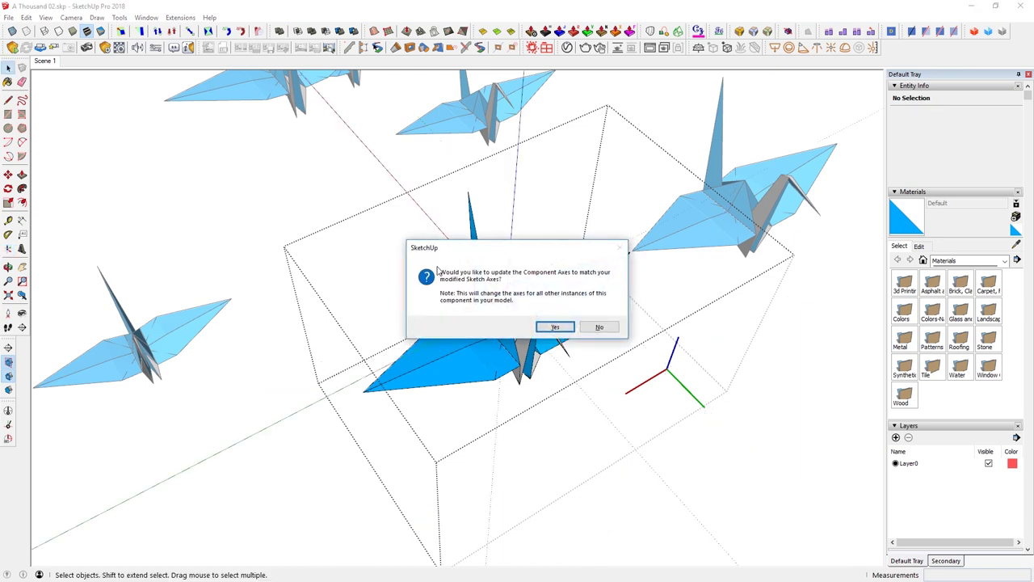
{"action": "left_click", "coordinate": [555, 327]}
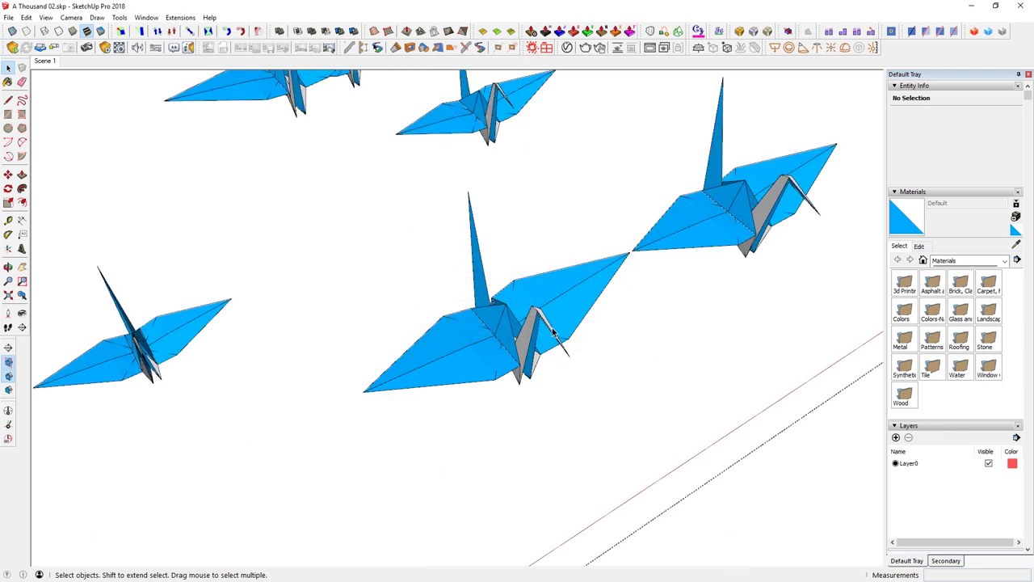
Check the re-centred axes inside a crane component, and select all the cranes in the copied group
{"action": "double_click", "coordinate": [501, 321]}
{"action": "middle_click_drag", "start_coordinate": [501, 321], "coordinate": [505, 291]}
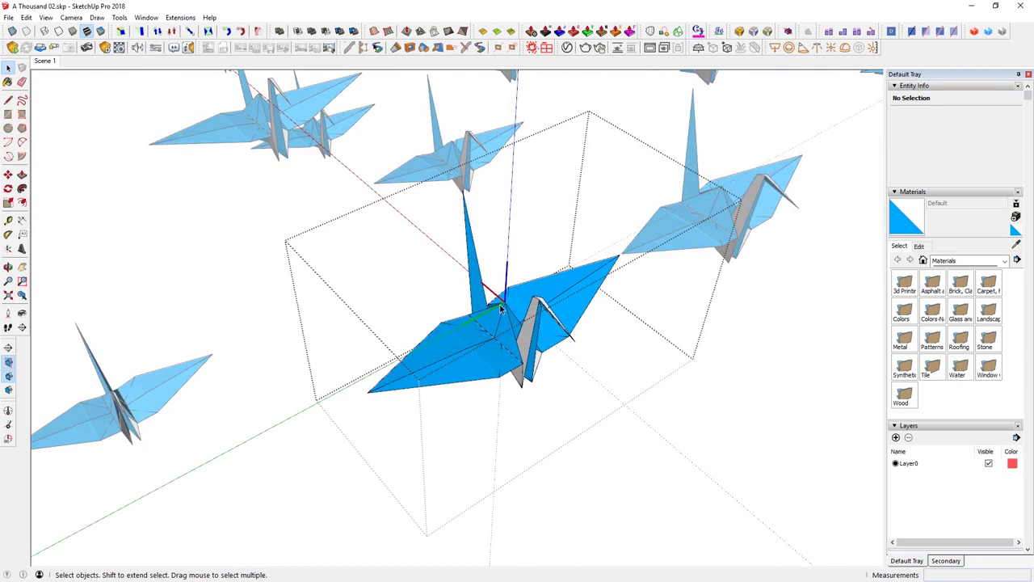
{"action": "middle_click_drag", "start_coordinate": [527, 330], "coordinate": [503, 302]}
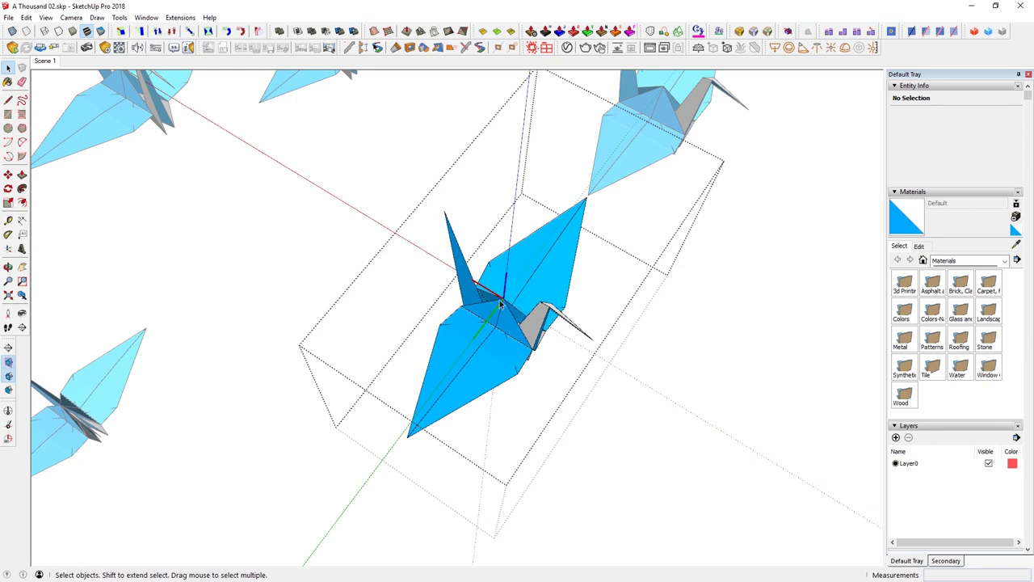
{"action": "mouse_move", "coordinate": [501, 307]}
{"action": "middle_mouse_down"}
{"action": "mouse_move", "coordinate": [429, 312]}
{"action": "mouse_move", "coordinate": [493, 324]}
{"action": "middle_mouse_up"}
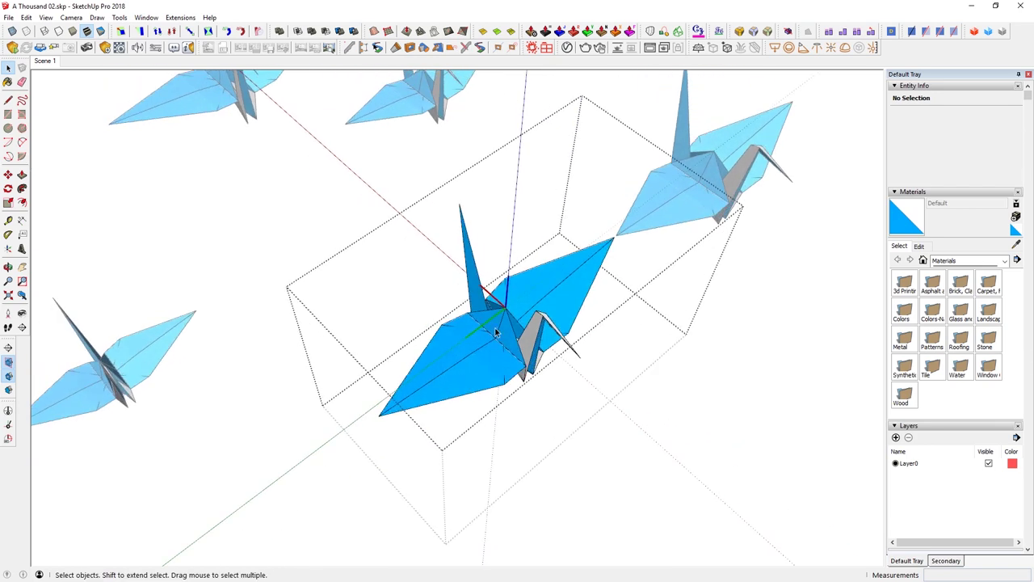
{"action": "scroll", "coordinate": [495, 324], "scroll_direction": "down", "scroll_amount": 10}
{"action": "scroll", "coordinate": [500, 324], "scroll_direction": "down", "scroll_amount": 5}
{"action": "key", "text": "ctrl+a"}
Look up the CLF Scale and Rotate Multiple extension in Extension Warehouse and view its details page
{"action": "left_click", "coordinate": [146, 17]}
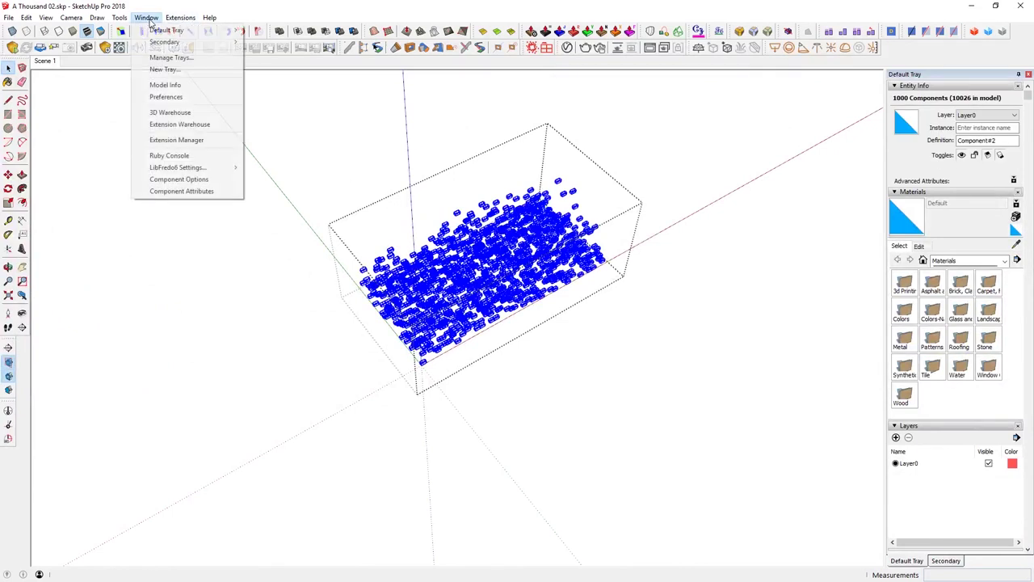
{"action": "left_click", "coordinate": [190, 125]}
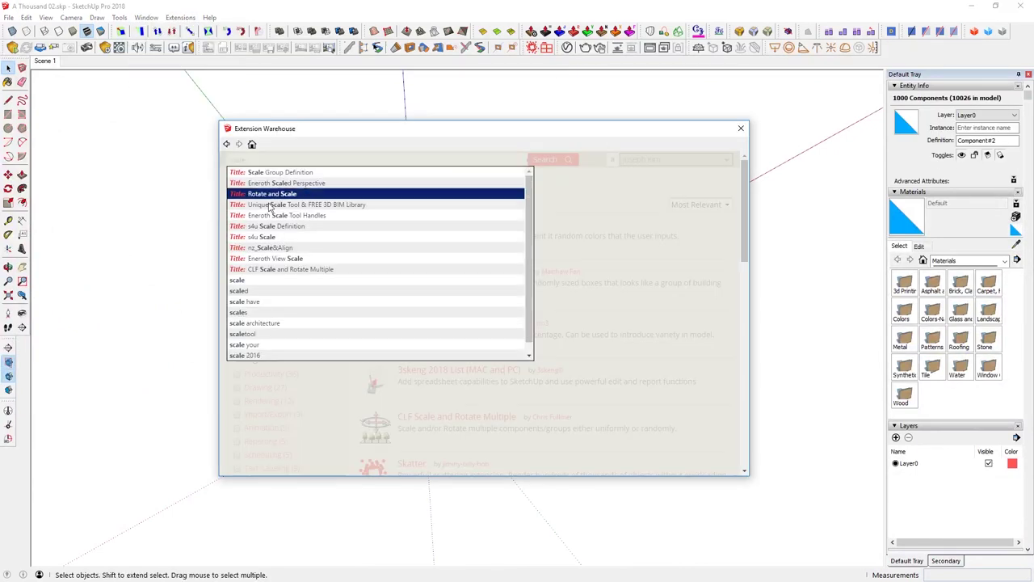
{"action": "left_click", "coordinate": [300, 267]}
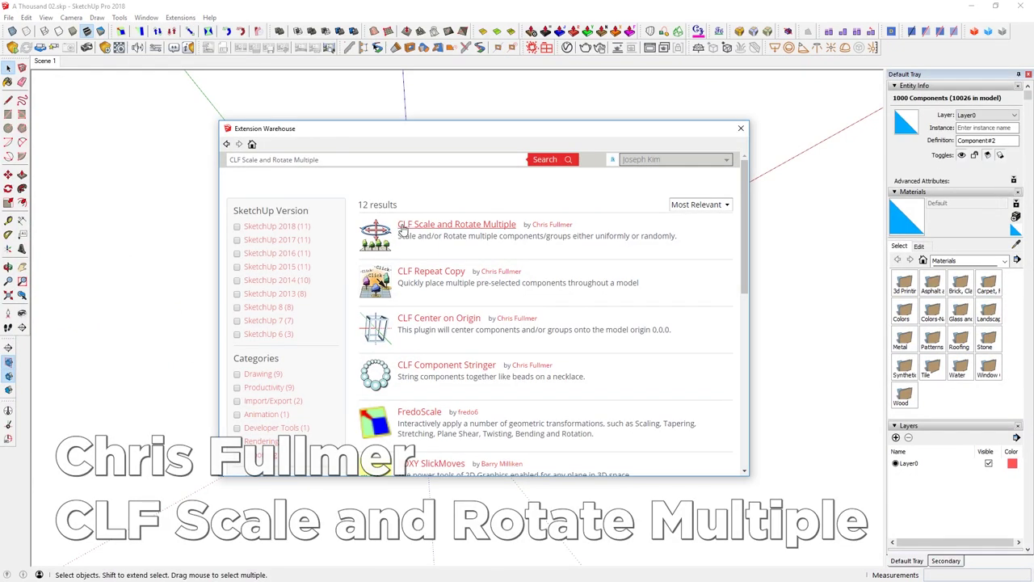
{"action": "left_click", "coordinate": [478, 225]}
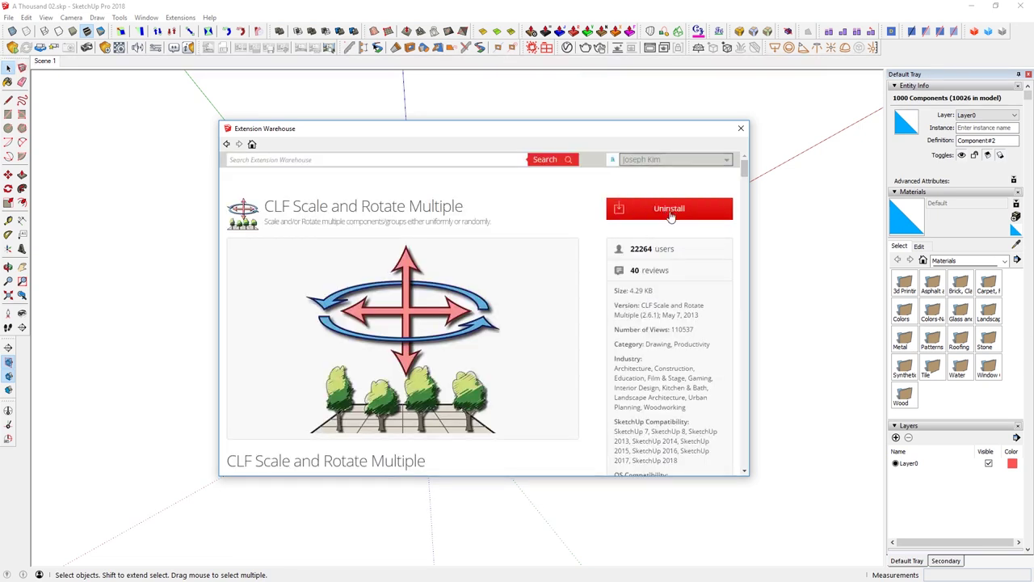
{"action": "left_click", "coordinate": [742, 129]}
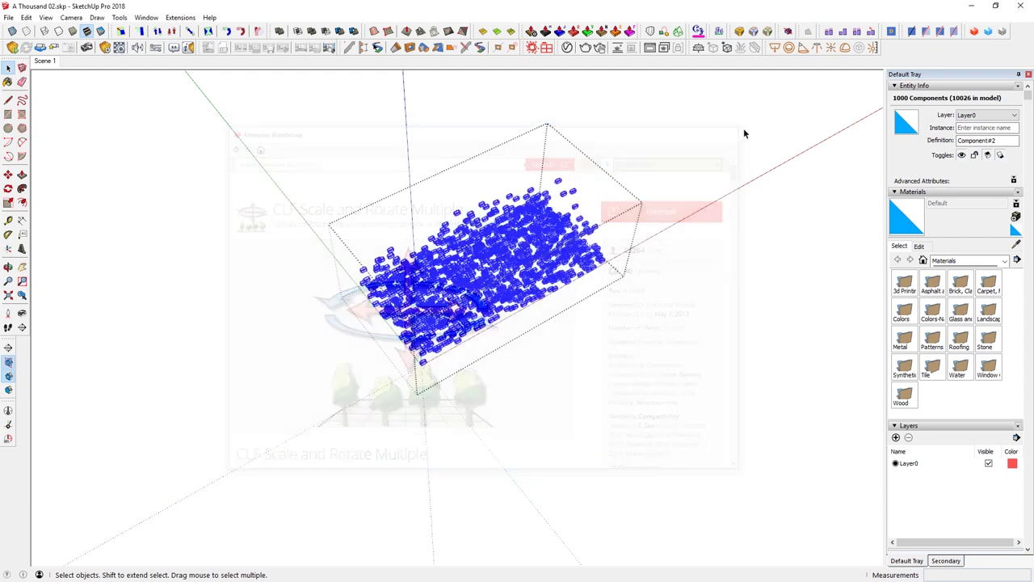
Randomly scale and rotate the selected cranes about their axes, with scale factors 0.5 to 1.5 and rotations 0 to 360 degrees
{"action": "left_click", "coordinate": [179, 17]}
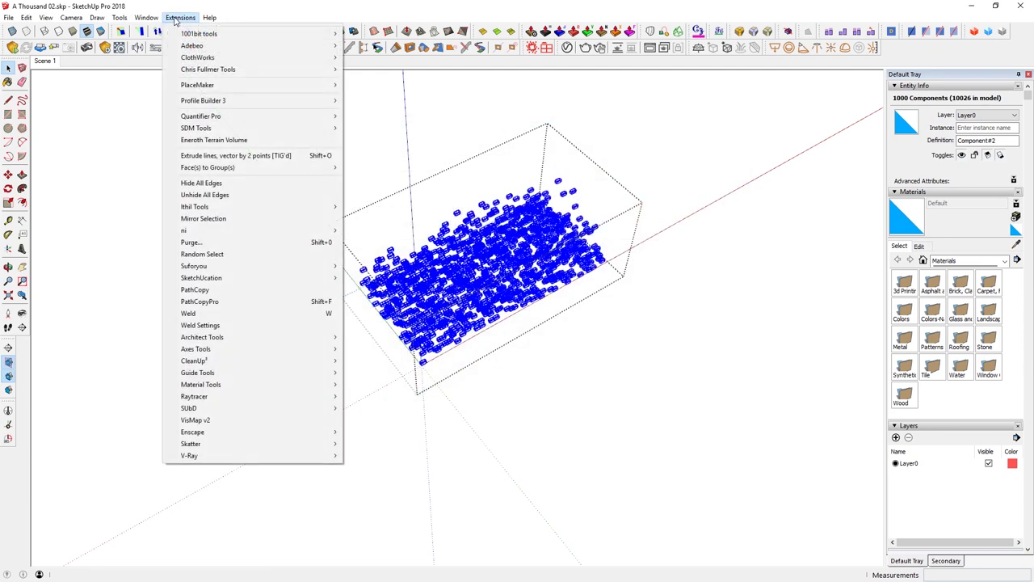
{"action": "mouse_move", "coordinate": [205, 71]}
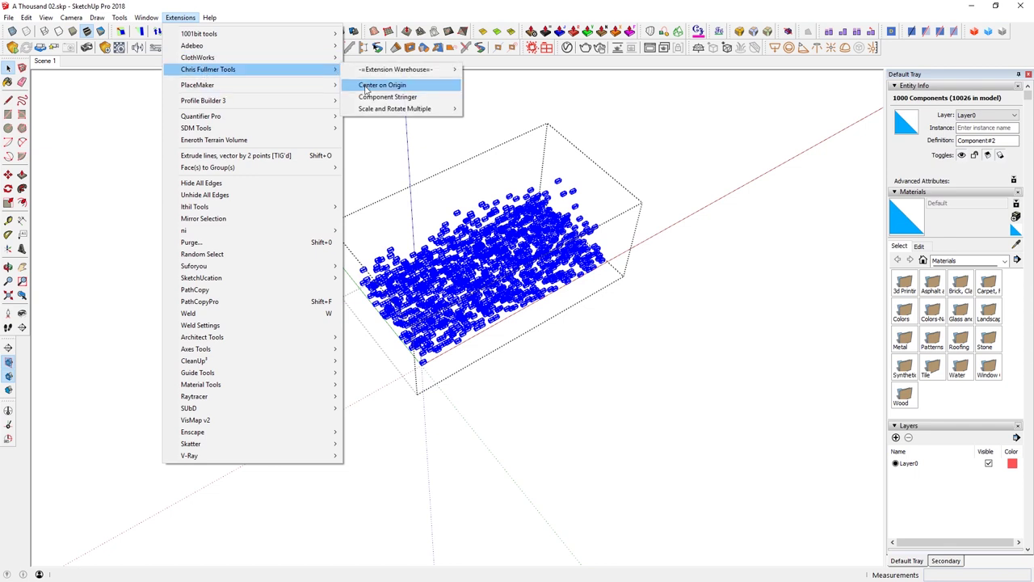
{"action": "mouse_move", "coordinate": [379, 116]}
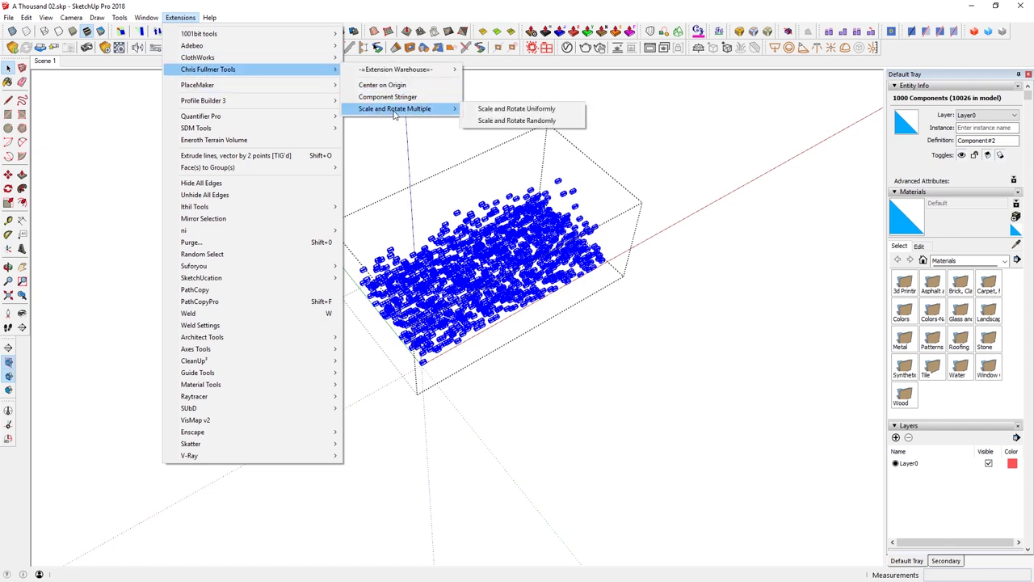
{"action": "left_click", "coordinate": [546, 121]}
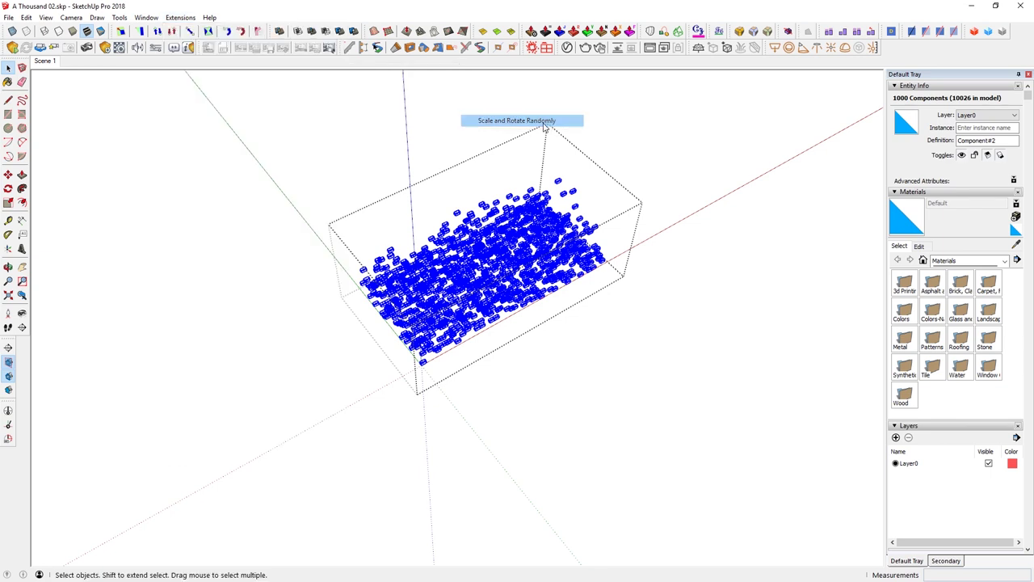
{"action": "left_click_drag", "start_coordinate": [509, 238], "coordinate": [678, 226]}
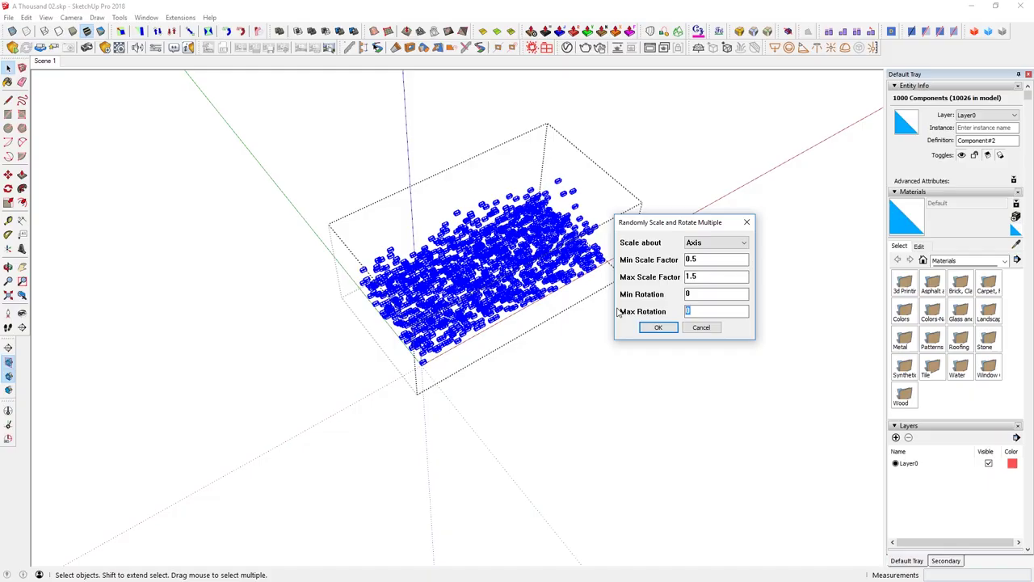
{"action": "type", "text": "36"}
{"action": "key", "text": "Return"}
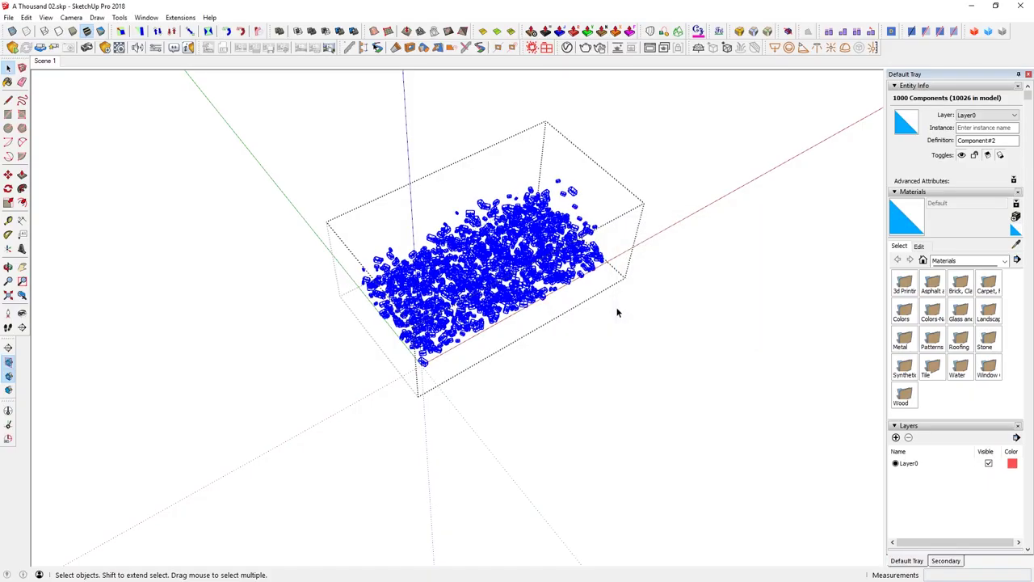
Examine the randomly scaled and rotated cranes from above and at an angle, and close their group to compare the arrangements
{"action": "scroll", "coordinate": [532, 296], "scroll_direction": "up", "scroll_amount": 5}
{"action": "middle_click_drag", "start_coordinate": [500, 314], "coordinate": [287, 522]}
{"action": "scroll", "coordinate": [487, 292], "scroll_direction": "up", "scroll_amount": 5}
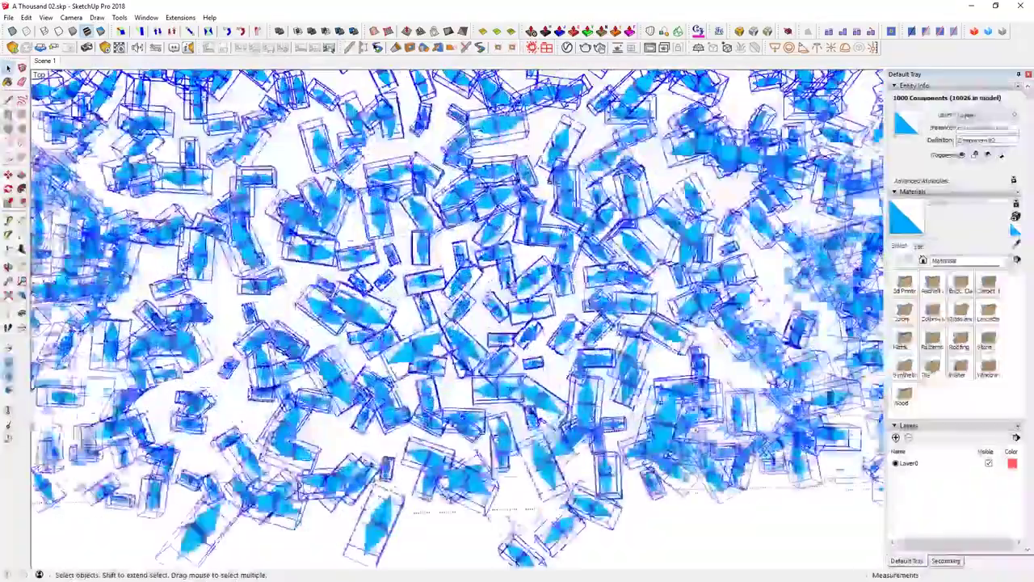
{"action": "scroll", "coordinate": [413, 422], "scroll_direction": "down", "scroll_amount": 10}
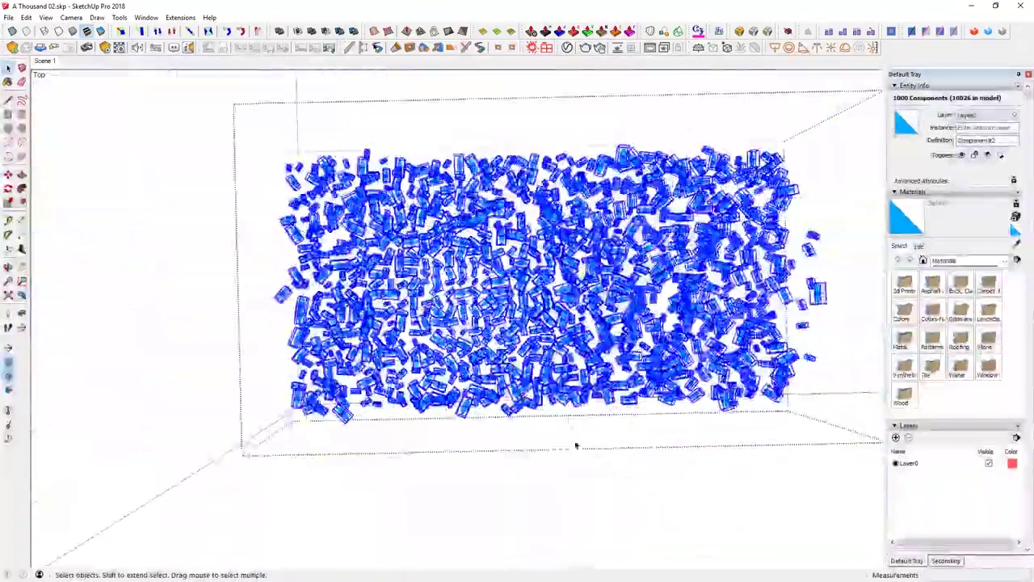
{"action": "scroll", "coordinate": [413, 422], "scroll_direction": "down", "scroll_amount": 5}
{"action": "left_click", "coordinate": [413, 422]}
{"action": "middle_click_drag", "start_coordinate": [413, 422], "coordinate": [612, 343]}
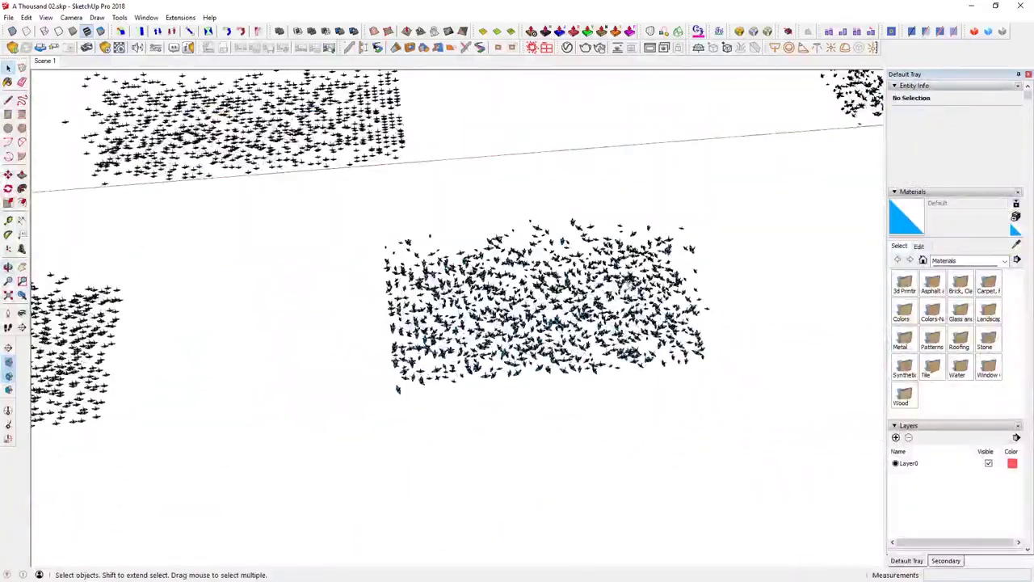
{"action": "middle_click_drag", "start_coordinate": [639, 292], "coordinate": [316, 376], "text": "shift"}
{"action": "middle_click_drag", "start_coordinate": [432, 375], "coordinate": [437, 374]}
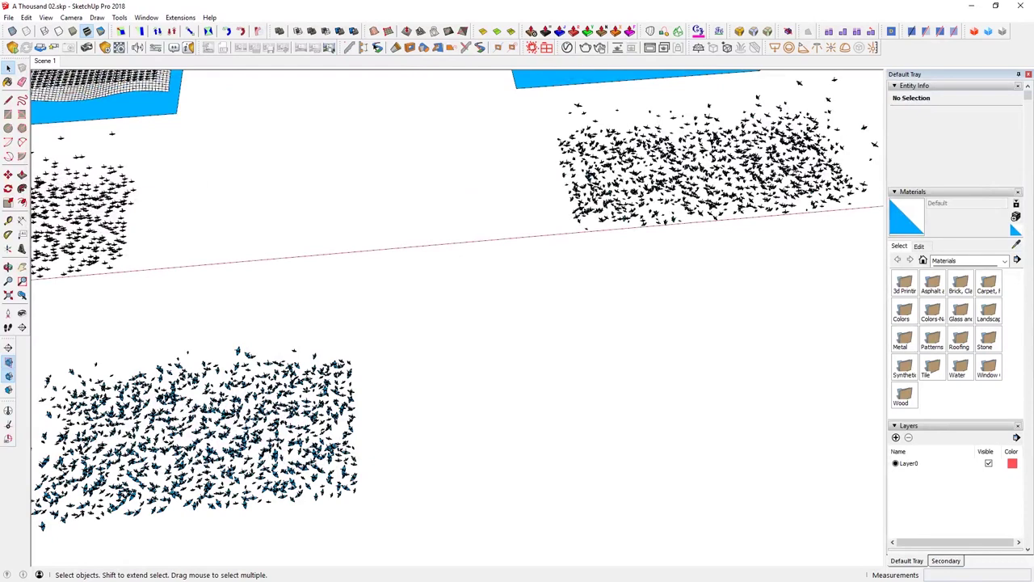
{"action": "left_click", "coordinate": [579, 353]}
{"action": "middle_click_drag", "start_coordinate": [579, 354], "coordinate": [571, 395]}
{"action": "left_click", "coordinate": [577, 387]}
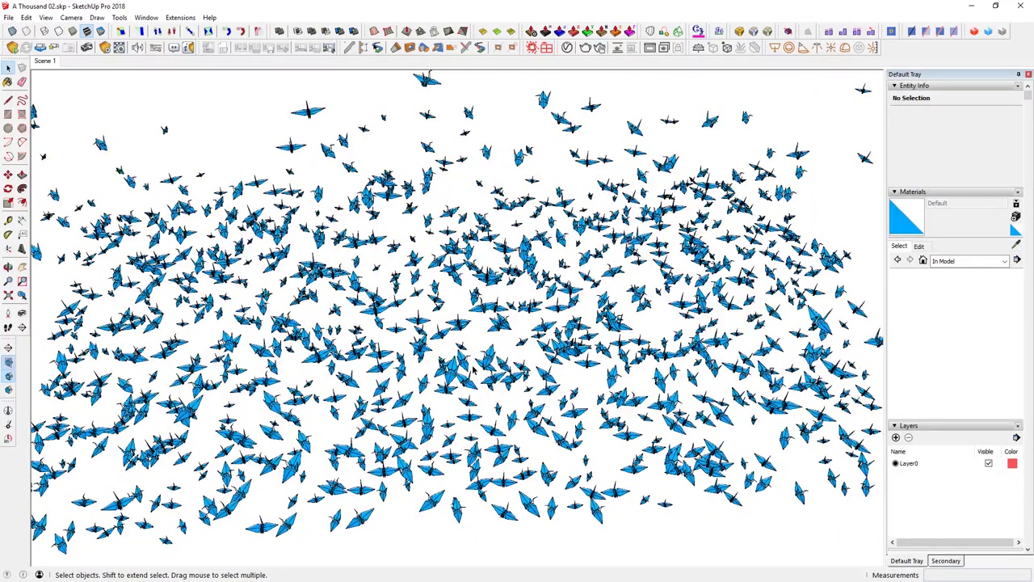
{"action": "middle_click_drag", "start_coordinate": [501, 387], "coordinate": [566, 350]}
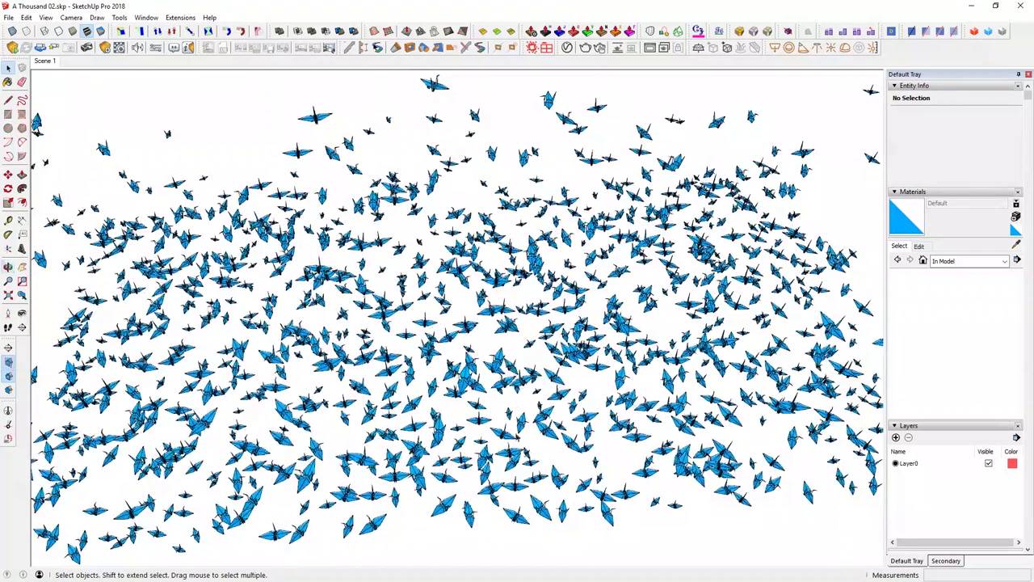
{"action": "middle_click_drag", "start_coordinate": [663, 282], "coordinate": [682, 253]}
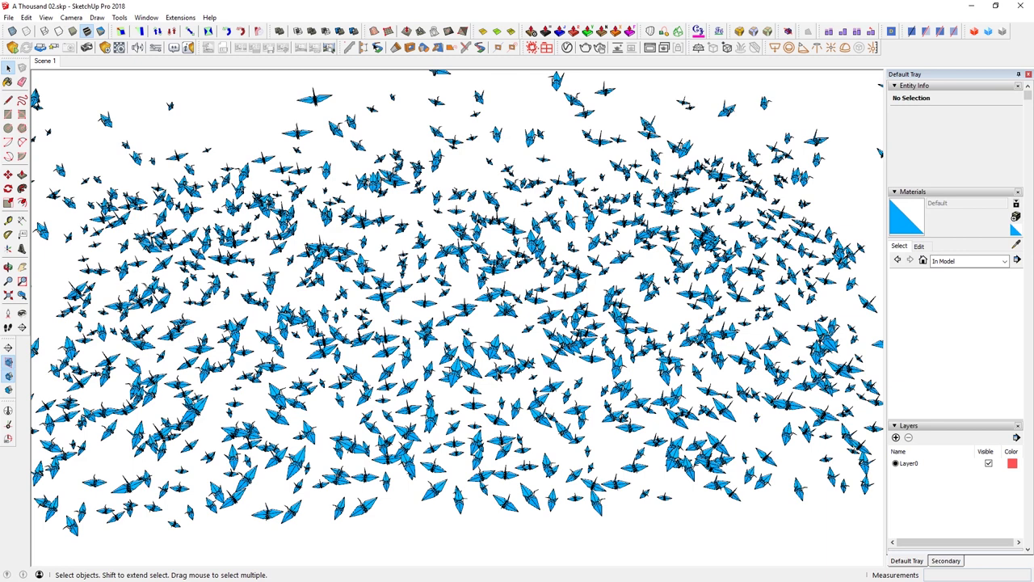
Reverse all the faces of the crane component's two wings and its pointed tail
{"action": "scroll", "coordinate": [494, 354], "scroll_direction": "up", "scroll_amount": 10}
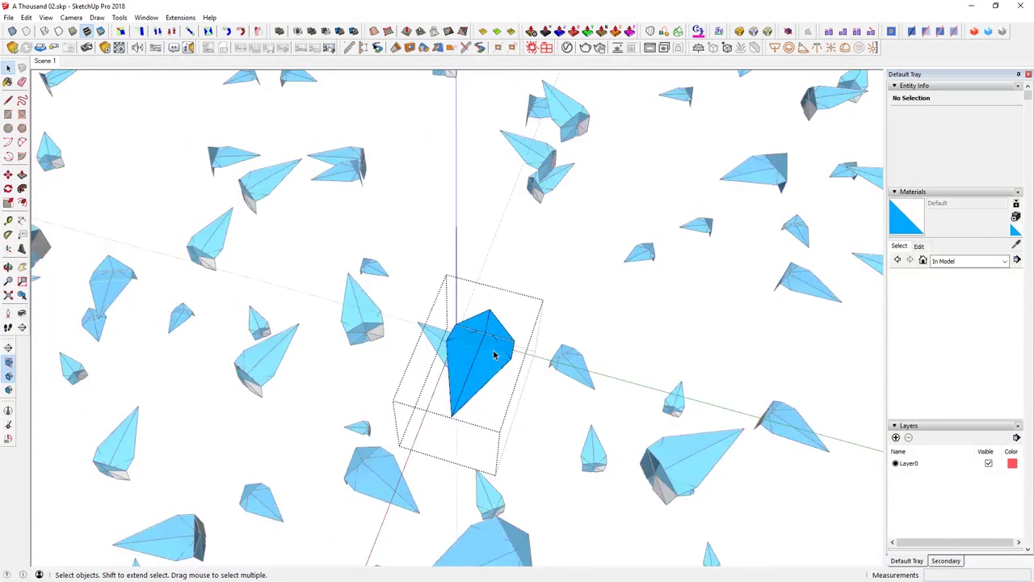
{"action": "key", "text": "ctrl+a"}
{"action": "right_click", "coordinate": [494, 354]}
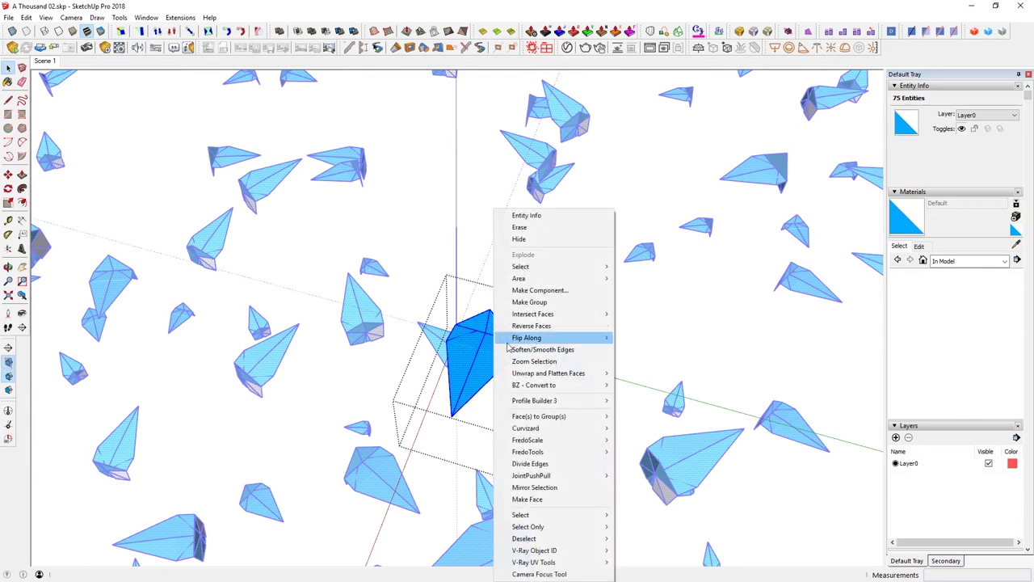
{"action": "left_click", "coordinate": [527, 326]}
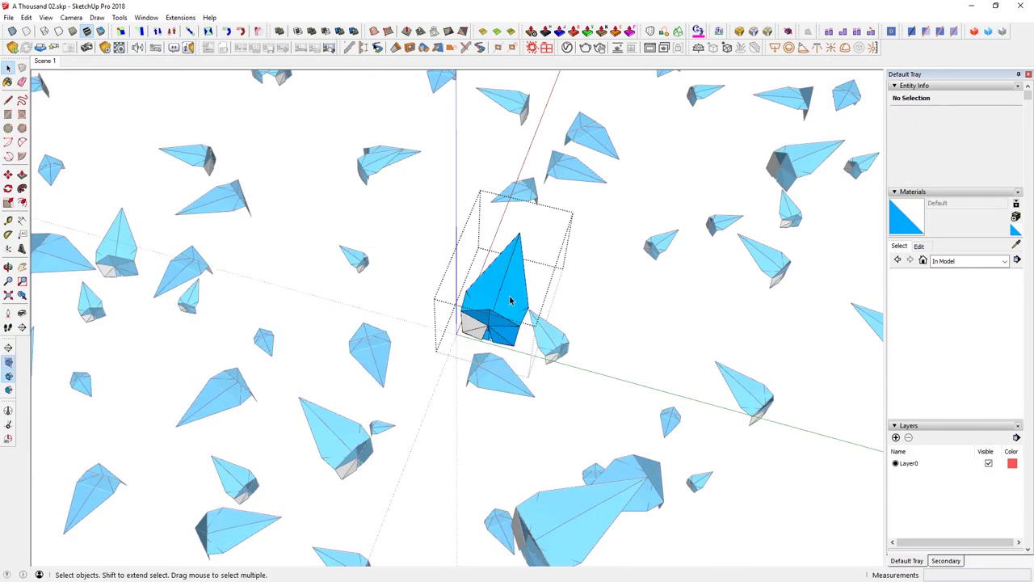
{"action": "key", "text": "ctrl+a"}
{"action": "right_click", "coordinate": [509, 301]}
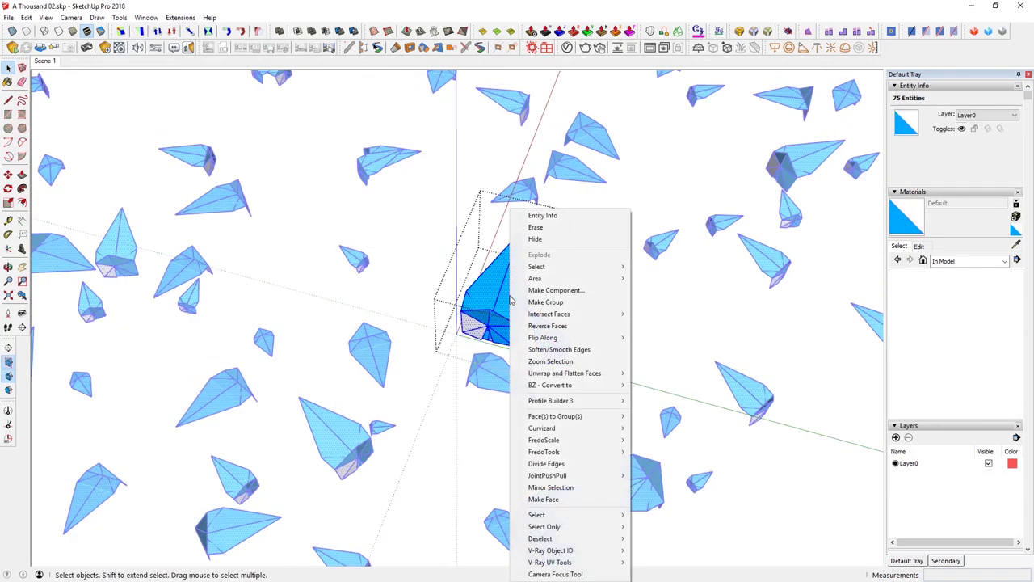
{"action": "left_click", "coordinate": [569, 325]}
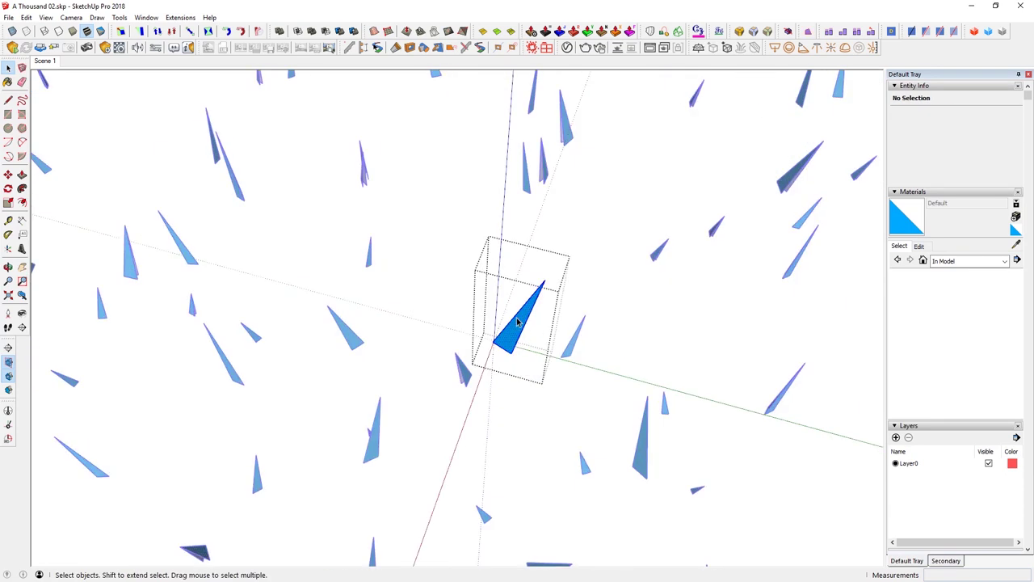
{"action": "key", "text": "ctrl+a"}
{"action": "right_click", "coordinate": [518, 322]}
{"action": "left_click", "coordinate": [558, 326]}
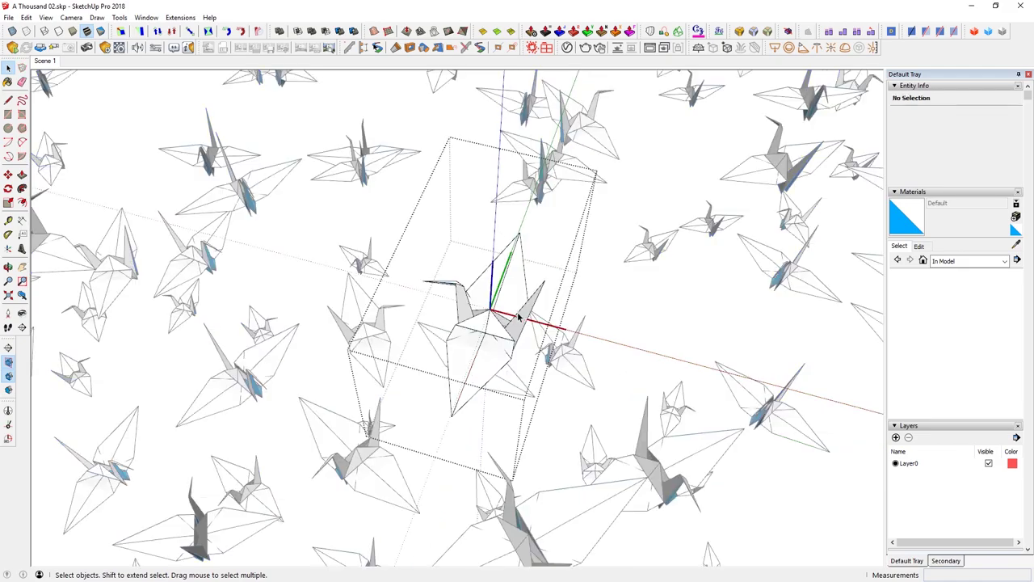
Close the crane component and examine the reversed faces on cranes throughout the group
{"action": "scroll", "coordinate": [485, 331], "scroll_direction": "down", "scroll_amount": 10}
{"action": "middle_click_drag", "start_coordinate": [489, 341], "coordinate": [442, 373]}
{"action": "scroll", "coordinate": [441, 374], "scroll_direction": "up", "scroll_amount": 10}
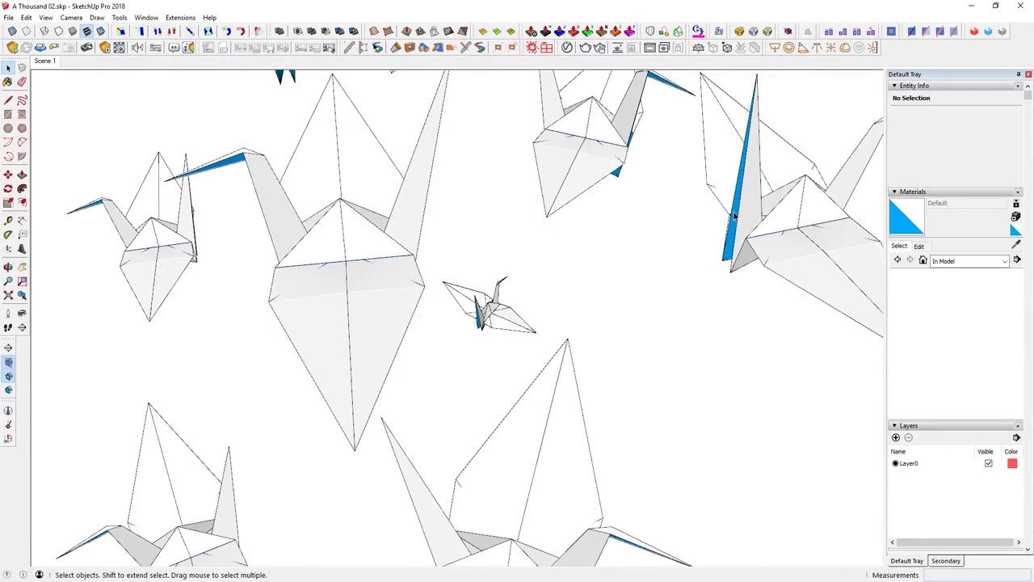
{"action": "middle_click_drag", "start_coordinate": [730, 222], "coordinate": [567, 280]}
{"action": "scroll", "coordinate": [622, 315], "scroll_direction": "down", "scroll_amount": 5}
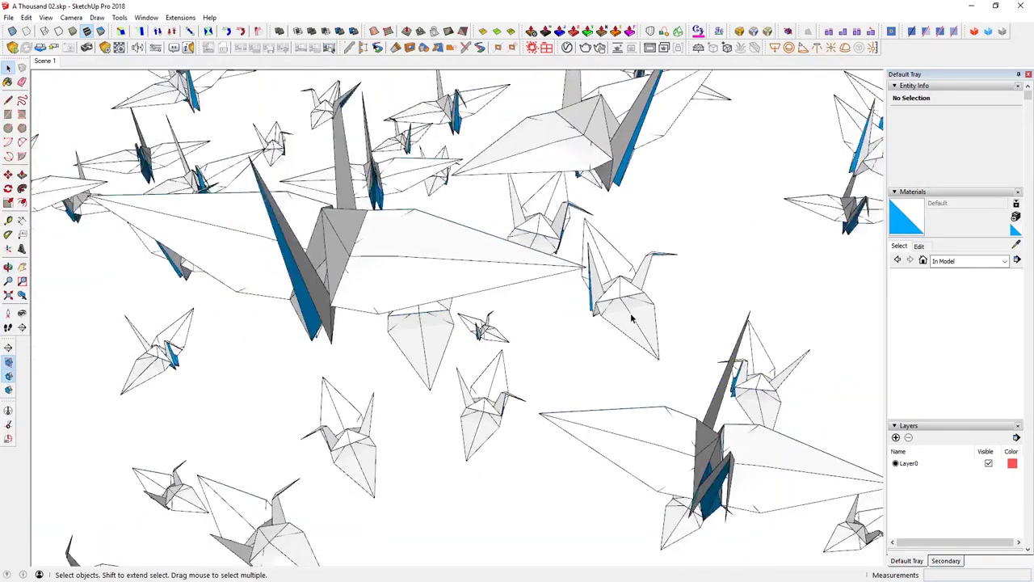
{"action": "scroll", "coordinate": [349, 304], "scroll_direction": "down", "scroll_amount": 8}
{"action": "middle_click_drag", "start_coordinate": [426, 326], "coordinate": [475, 306]}
{"action": "scroll", "coordinate": [463, 323], "scroll_direction": "down", "scroll_amount": 10}
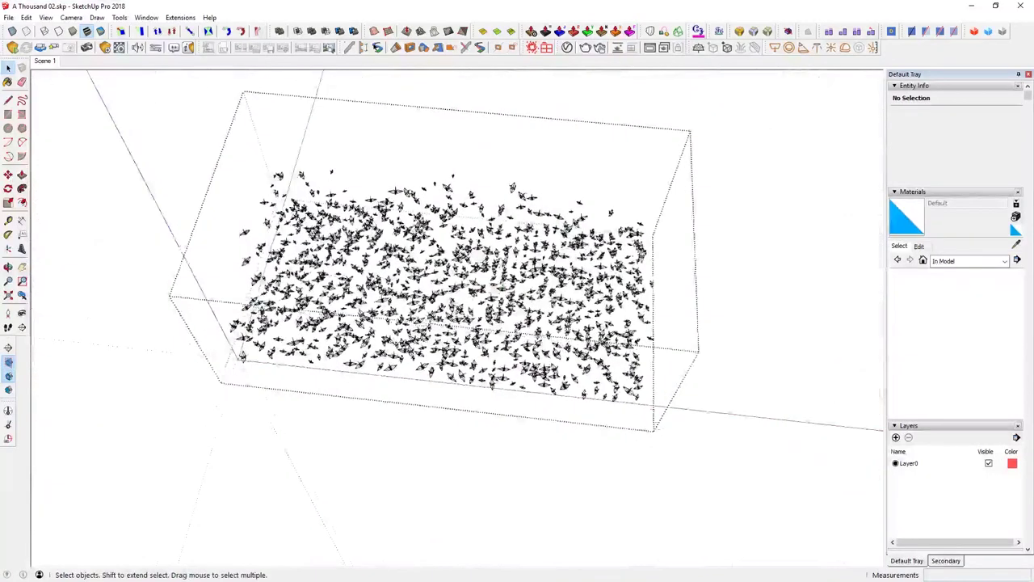
Select all the cranes in the group, create a plain white material named White, and paint the selected cranes with it
{"action": "key", "text": "ctrl+a"}
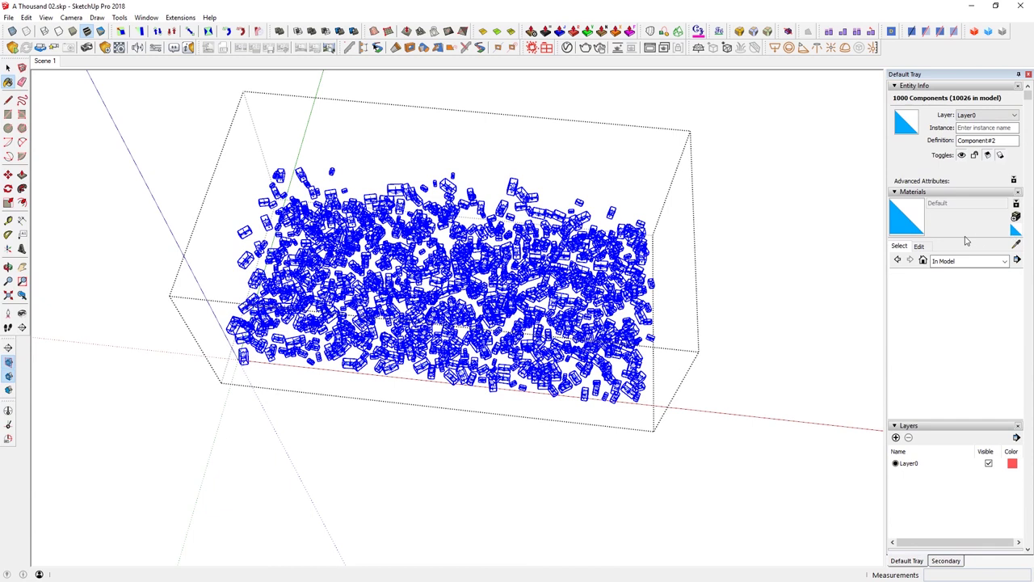
{"action": "left_click", "coordinate": [1017, 218]}
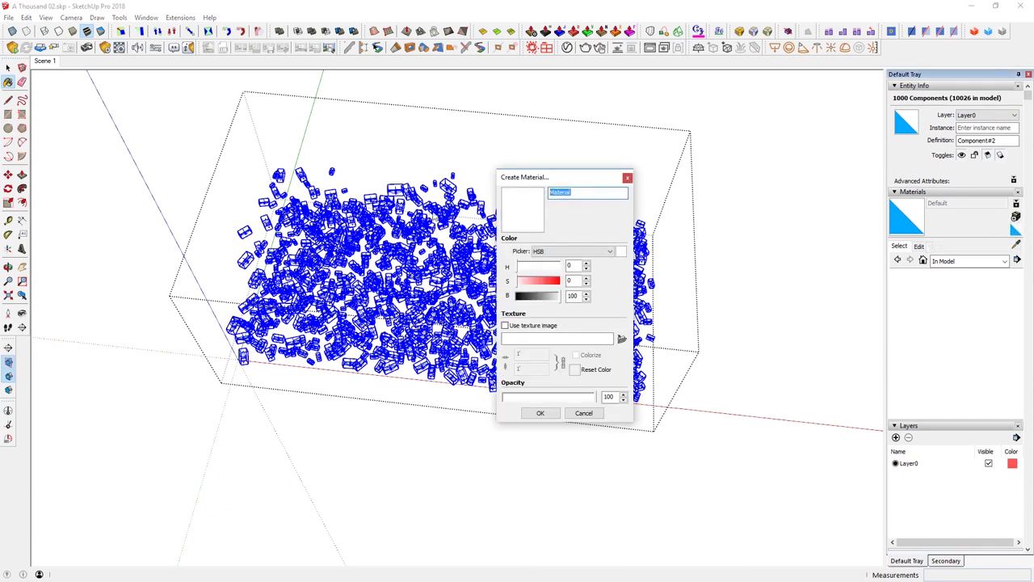
{"action": "left_click", "coordinate": [540, 413]}
{"action": "scroll", "coordinate": [469, 364], "scroll_direction": "up", "scroll_amount": 10}
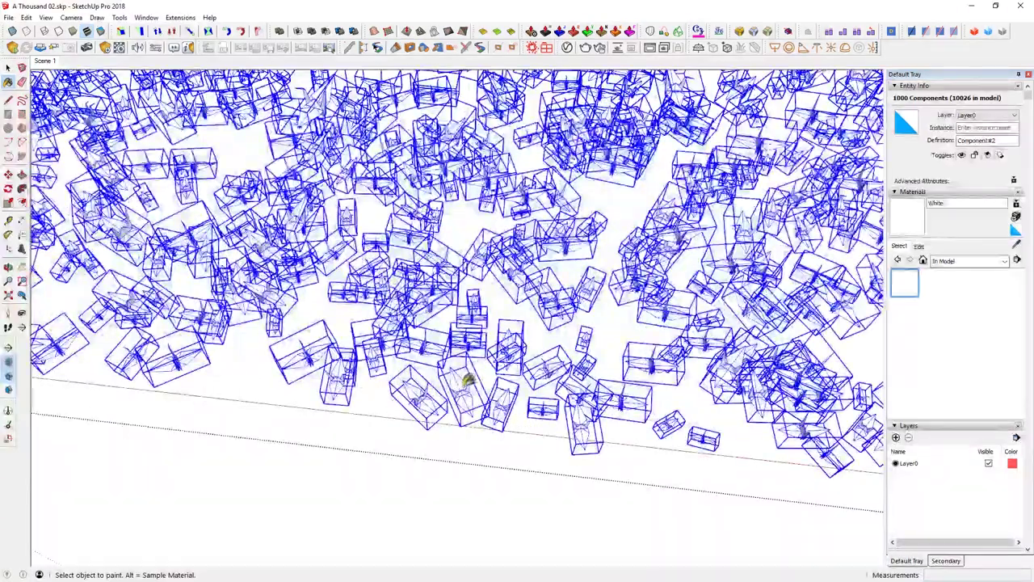
{"action": "scroll", "coordinate": [469, 380], "scroll_direction": "down", "scroll_amount": 5}
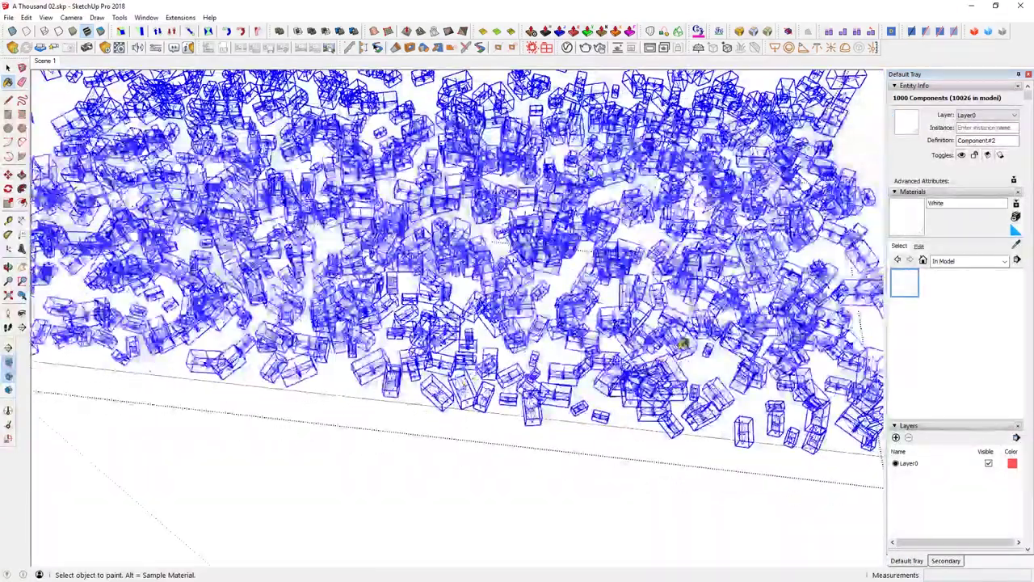
{"action": "scroll", "coordinate": [683, 344], "scroll_direction": "up", "scroll_amount": 8}
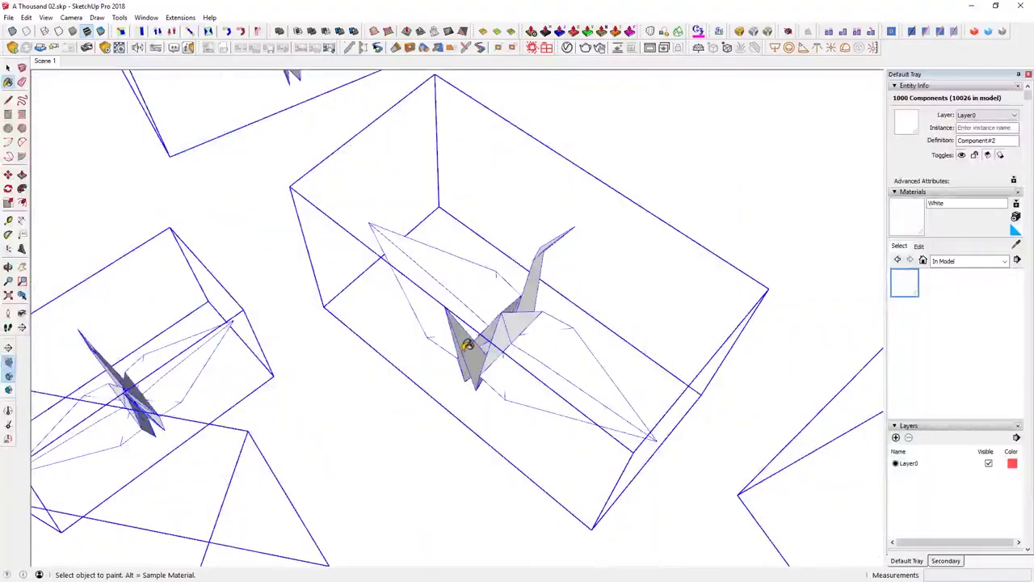
Reduce the selection of a thousand cranes to a random 50 percent of them
{"action": "scroll", "coordinate": [534, 350], "scroll_direction": "down", "scroll_amount": 12}
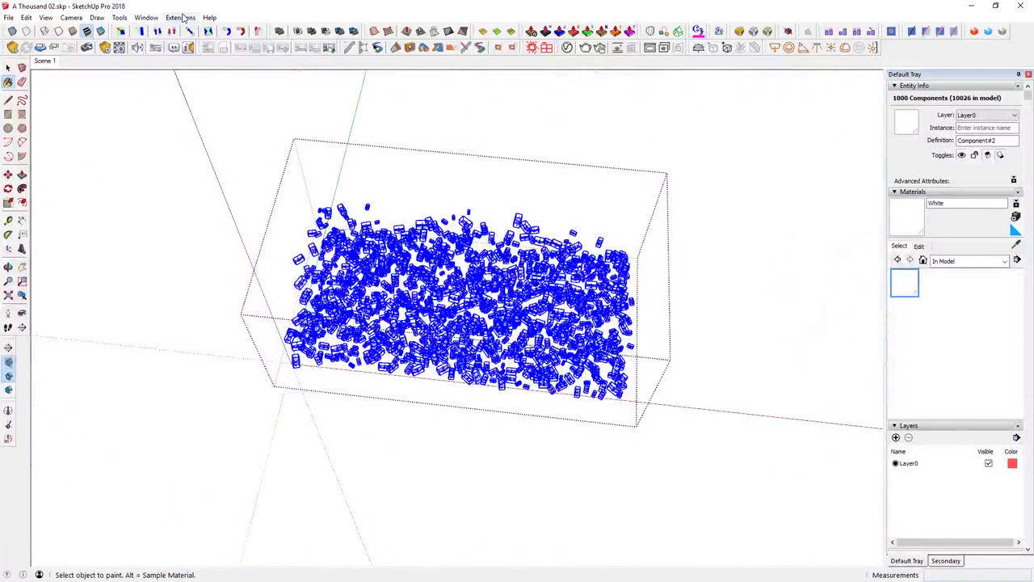
{"action": "left_click", "coordinate": [180, 17]}
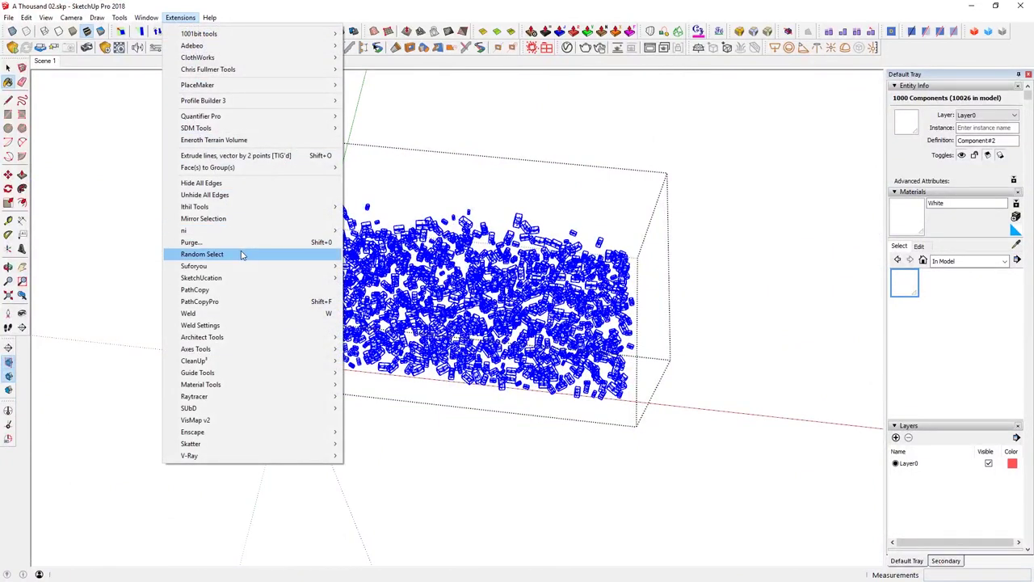
{"action": "left_click", "coordinate": [202, 255]}
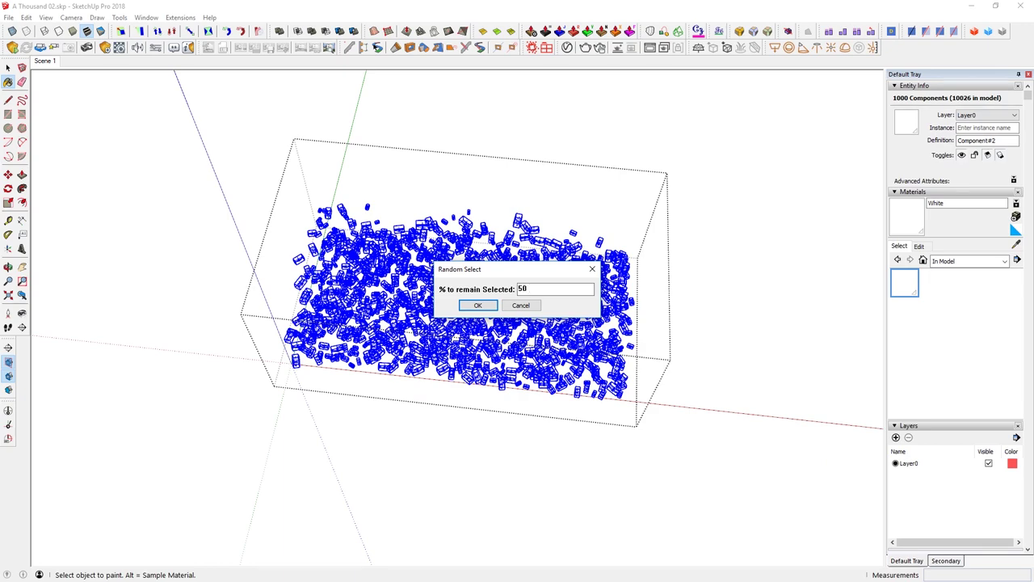
{"action": "key", "text": "Return"}
{"action": "scroll", "coordinate": [437, 276], "scroll_direction": "up", "scroll_amount": 6}
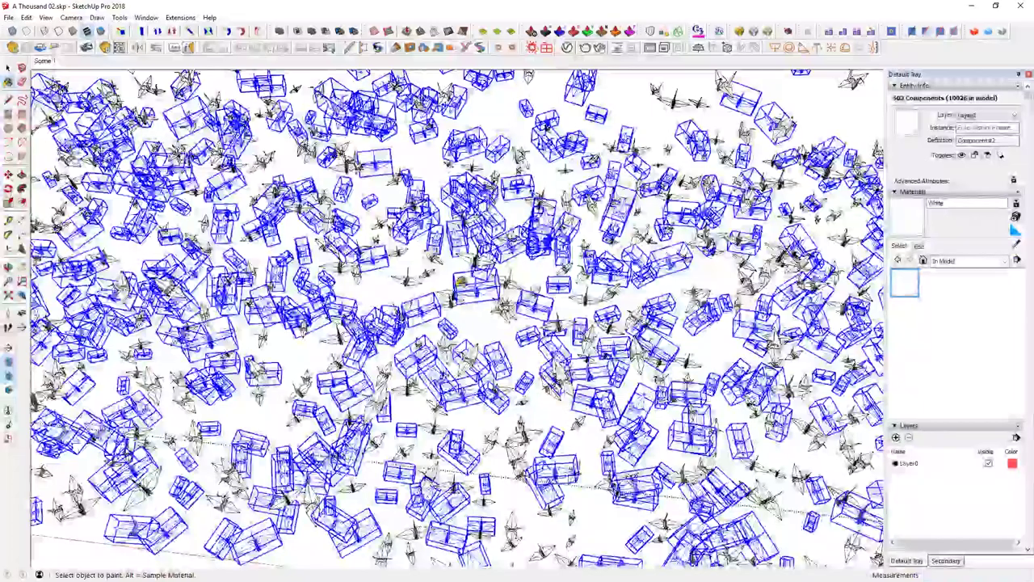
{"action": "scroll", "coordinate": [610, 284], "scroll_direction": "down", "scroll_amount": 2}
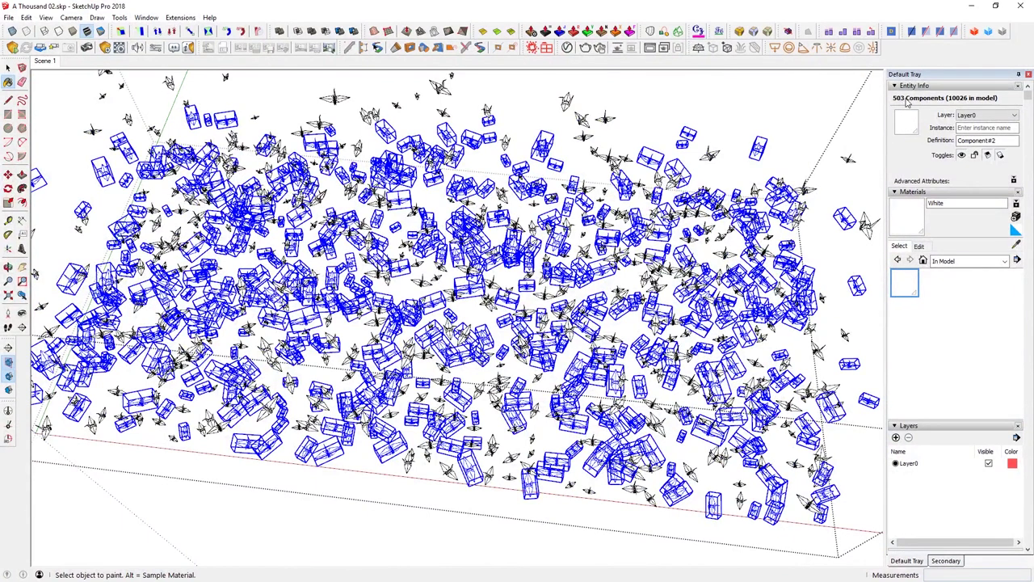
Create a material named Pink with HSB values 335, 40 and 100, and paint the randomly selected cranes with it
{"action": "left_click", "coordinate": [1015, 231]}
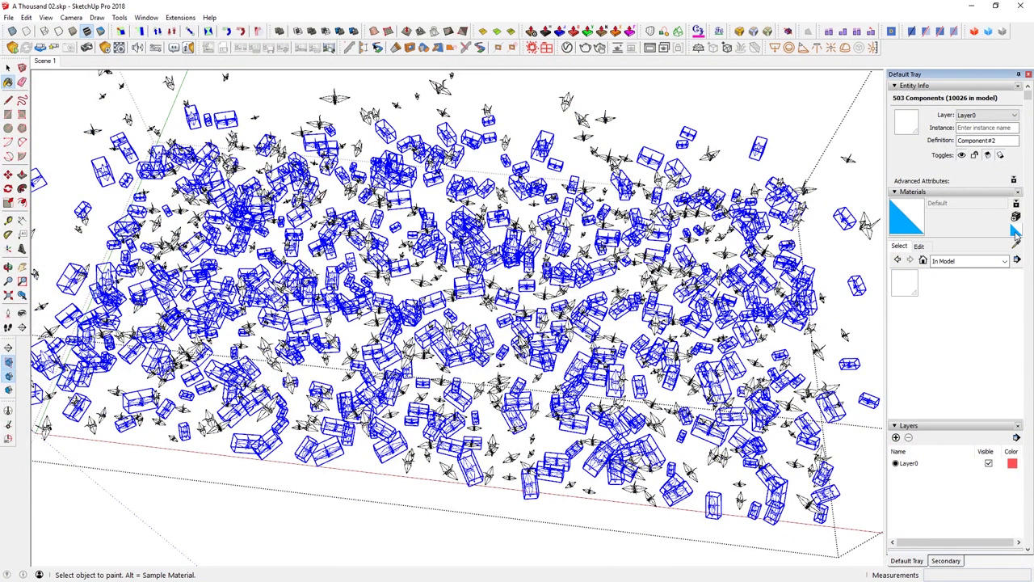
{"action": "left_click", "coordinate": [1016, 217]}
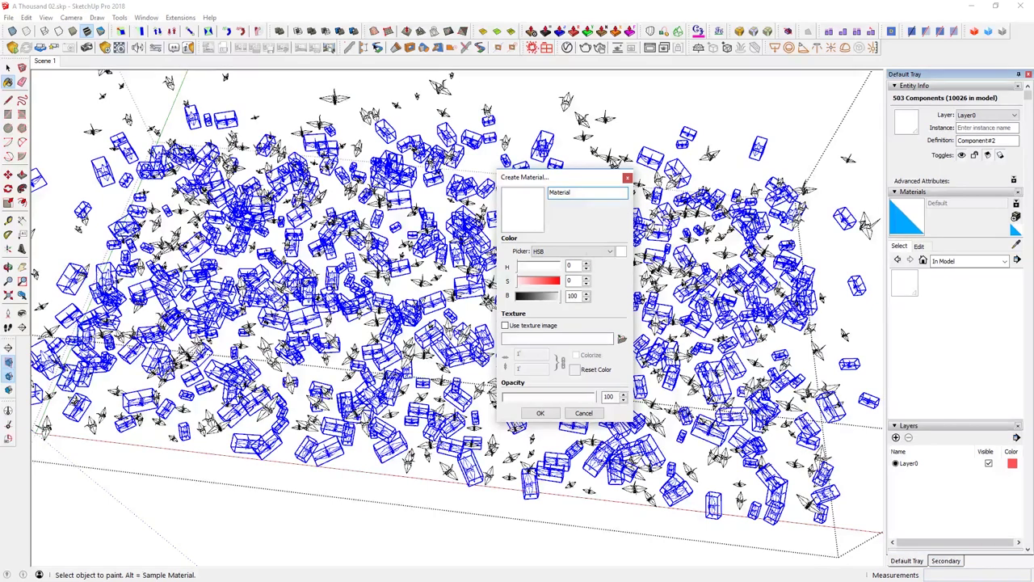
{"action": "left_click", "coordinate": [541, 283]}
{"action": "mouse_move", "coordinate": [541, 268]}
{"action": "left_mouse_down"}
{"action": "mouse_move", "coordinate": [507, 272]}
{"action": "mouse_move", "coordinate": [558, 267]}
{"action": "left_mouse_up"}
{"action": "left_click_drag", "start_coordinate": [542, 282], "coordinate": [534, 286]}
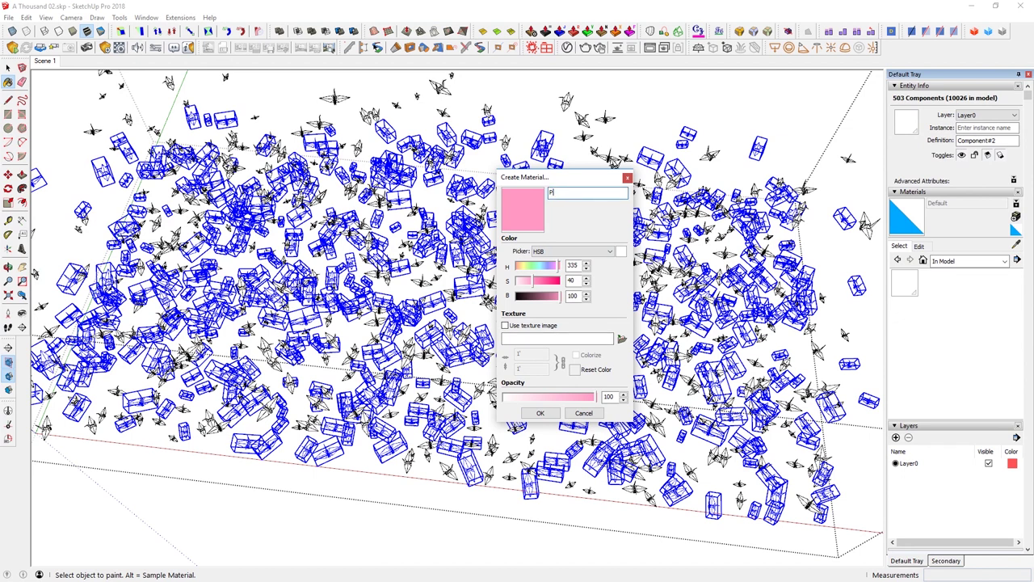
{"action": "left_click", "coordinate": [542, 413]}
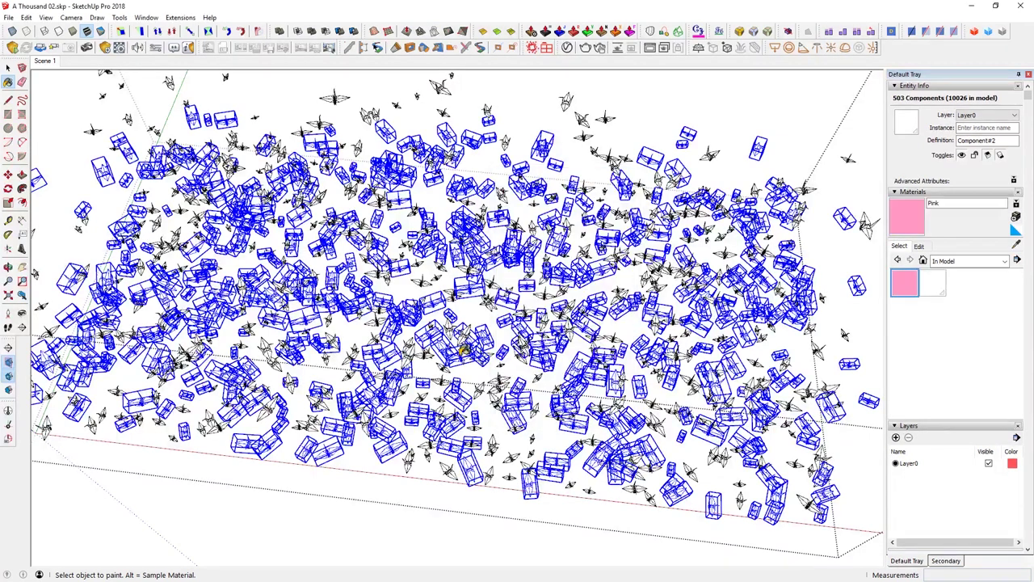
{"action": "key", "text": "space"}
{"action": "left_click", "coordinate": [434, 481]}
Copy the regular crane grid group nearest the origin into the empty area on the other side of the red axis
{"action": "scroll", "coordinate": [431, 364], "scroll_direction": "down", "scroll_amount": 6}
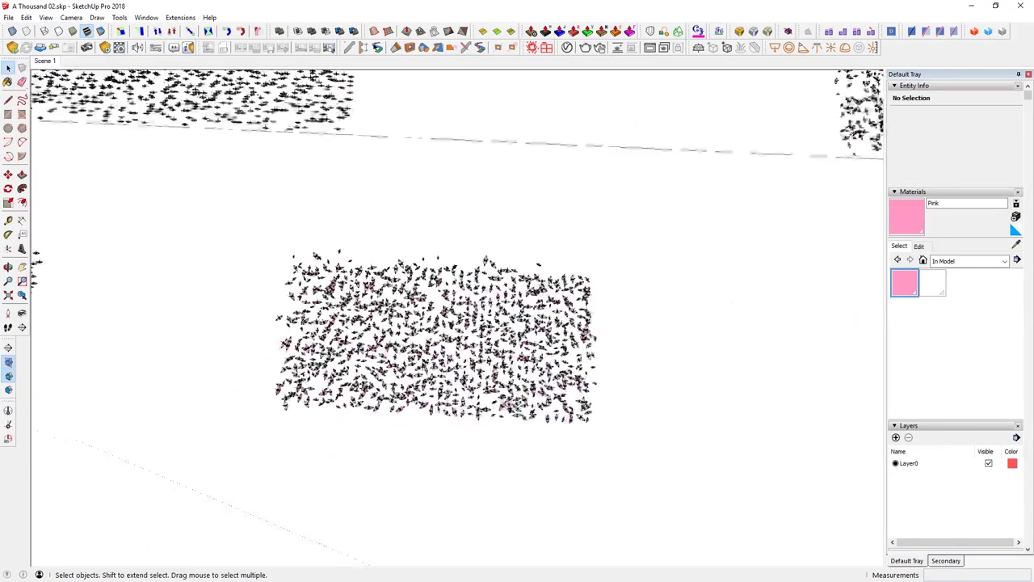
{"action": "middle_click_drag", "start_coordinate": [617, 265], "coordinate": [317, 386], "text": "shift"}
{"action": "middle_click_drag", "start_coordinate": [528, 121], "coordinate": [561, 282], "text": "shift"}
{"action": "scroll", "coordinate": [549, 307], "scroll_direction": "up", "scroll_amount": 5}
{"action": "scroll", "coordinate": [516, 362], "scroll_direction": "down", "scroll_amount": 6}
{"action": "middle_click_drag", "start_coordinate": [880, 294], "coordinate": [570, 309], "text": "shift"}
{"action": "scroll", "coordinate": [573, 308], "scroll_direction": "up", "scroll_amount": 6}
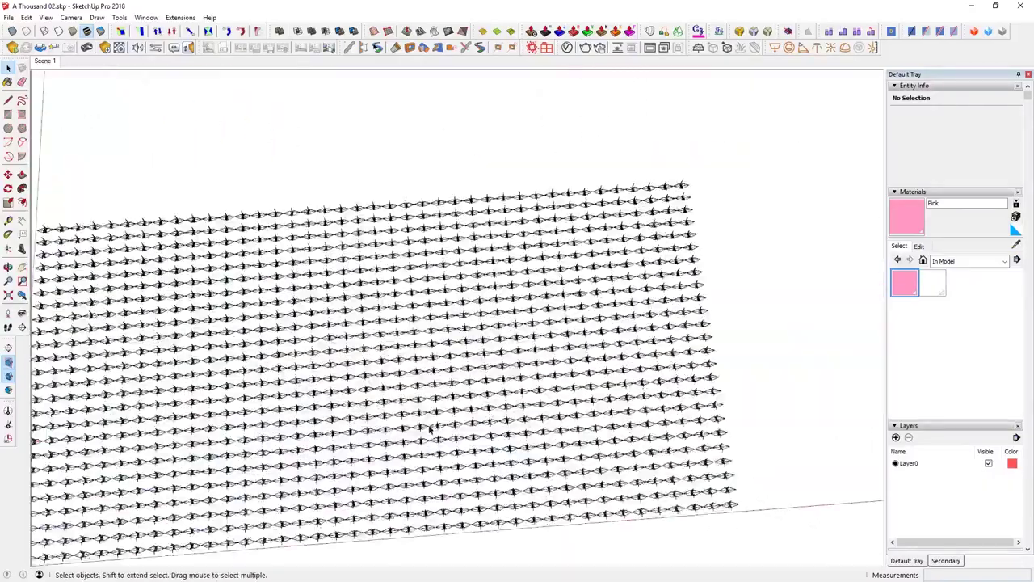
{"action": "scroll", "coordinate": [396, 475], "scroll_direction": "down", "scroll_amount": 10}
{"action": "left_click", "coordinate": [453, 428]}
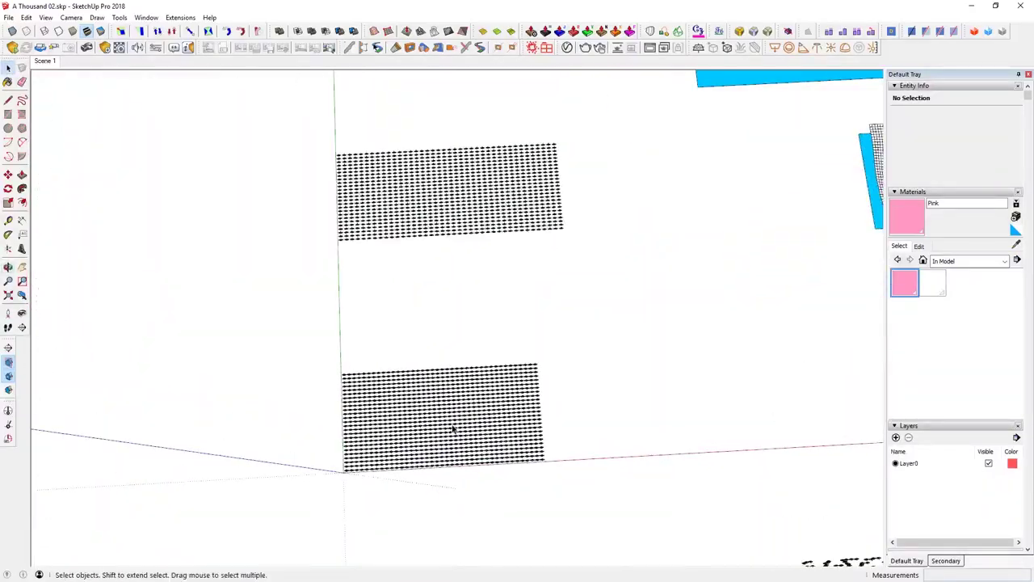
{"action": "scroll", "coordinate": [453, 427], "scroll_direction": "down", "scroll_amount": 7}
{"action": "middle_click_drag", "start_coordinate": [454, 425], "coordinate": [164, 388], "text": "shift"}
{"action": "key", "text": "m"}
{"action": "key", "text": "ctrl"}
{"action": "left_click", "coordinate": [165, 386]}
{"action": "middle_click_drag", "start_coordinate": [338, 391], "coordinate": [472, 309], "text": "shift"}
{"action": "scroll", "coordinate": [283, 400], "scroll_direction": "up", "scroll_amount": 2}
{"action": "scroll", "coordinate": [305, 408], "scroll_direction": "up", "scroll_amount": 3}
{"action": "left_click", "coordinate": [325, 453]}
{"action": "key", "text": "space"}
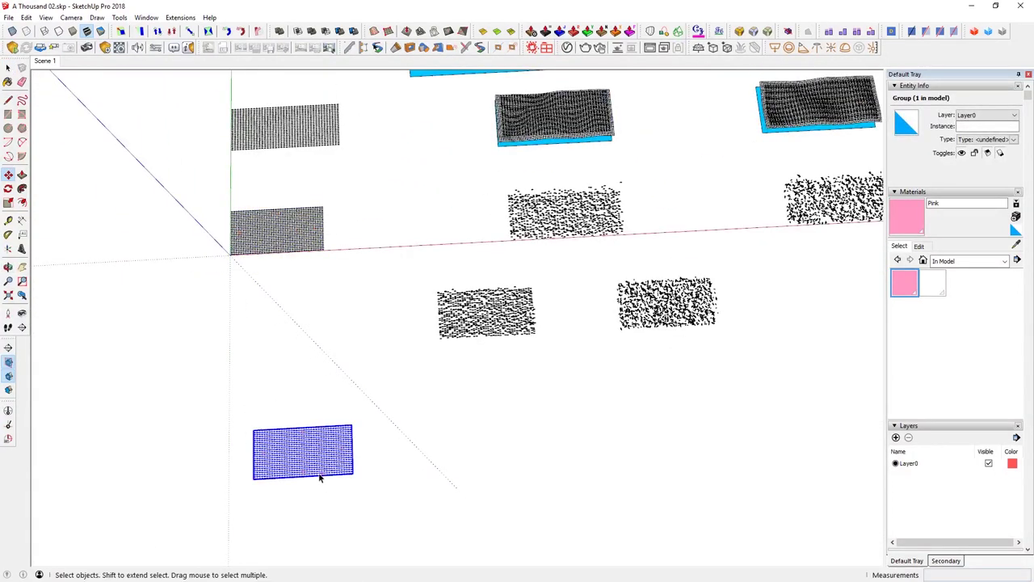
Draw a rectangle slightly larger than the copied crane grid around it and group the rectangle's face and edges
{"action": "scroll", "coordinate": [320, 477], "scroll_direction": "up", "scroll_amount": 4}
{"action": "scroll", "coordinate": [319, 478], "scroll_direction": "up", "scroll_amount": 1}
{"action": "key", "text": "r"}
{"action": "left_click", "coordinate": [198, 394]}
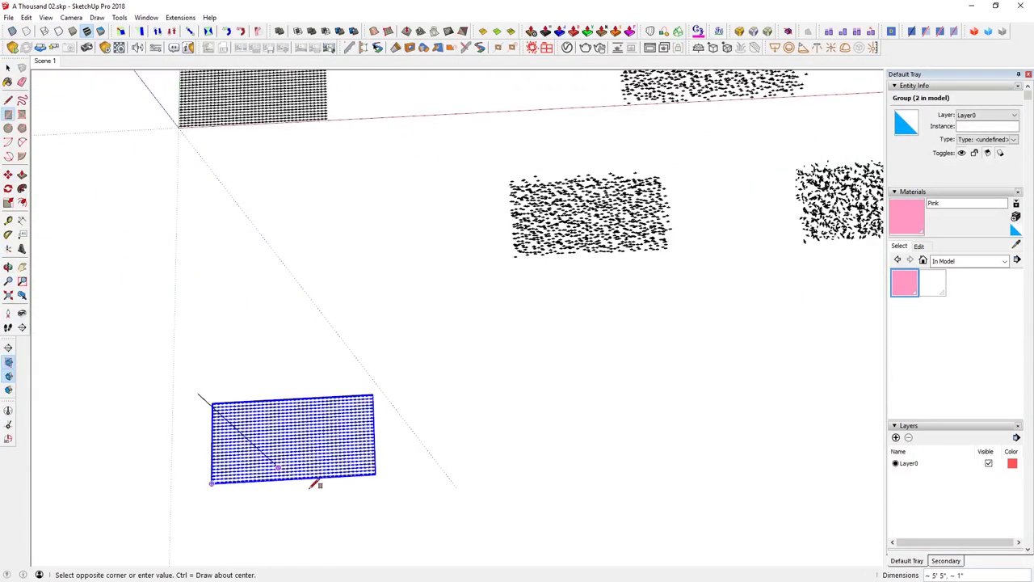
{"action": "left_click", "coordinate": [395, 488]}
{"action": "key", "text": "space"}
{"action": "double_click", "coordinate": [383, 472]}
{"action": "middle_click_drag", "start_coordinate": [302, 452], "coordinate": [493, 380], "text": "shift"}
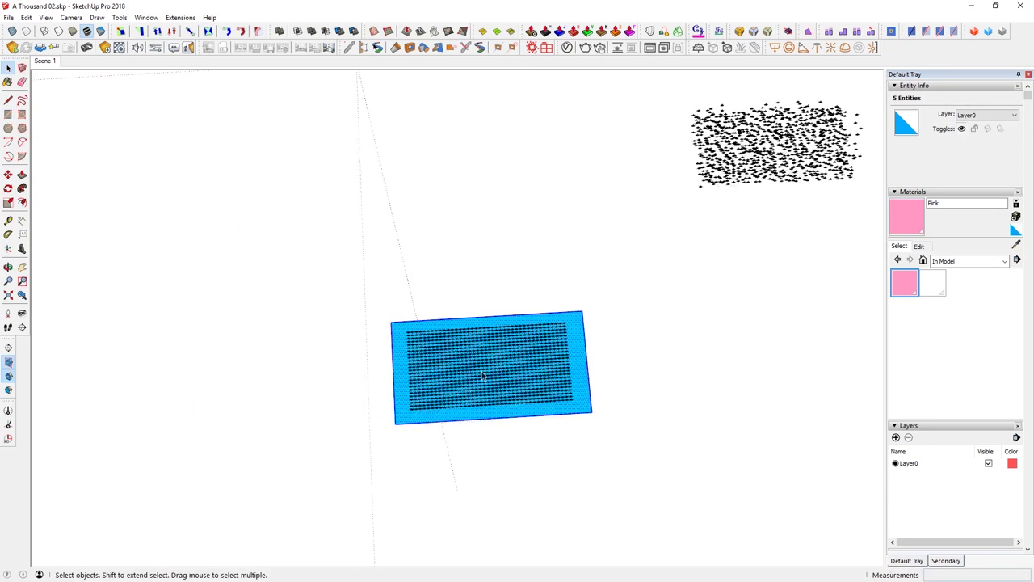
{"action": "scroll", "coordinate": [531, 390], "scroll_direction": "up", "scroll_amount": 3}
{"action": "middle_click_drag", "start_coordinate": [544, 412], "coordinate": [626, 337]}
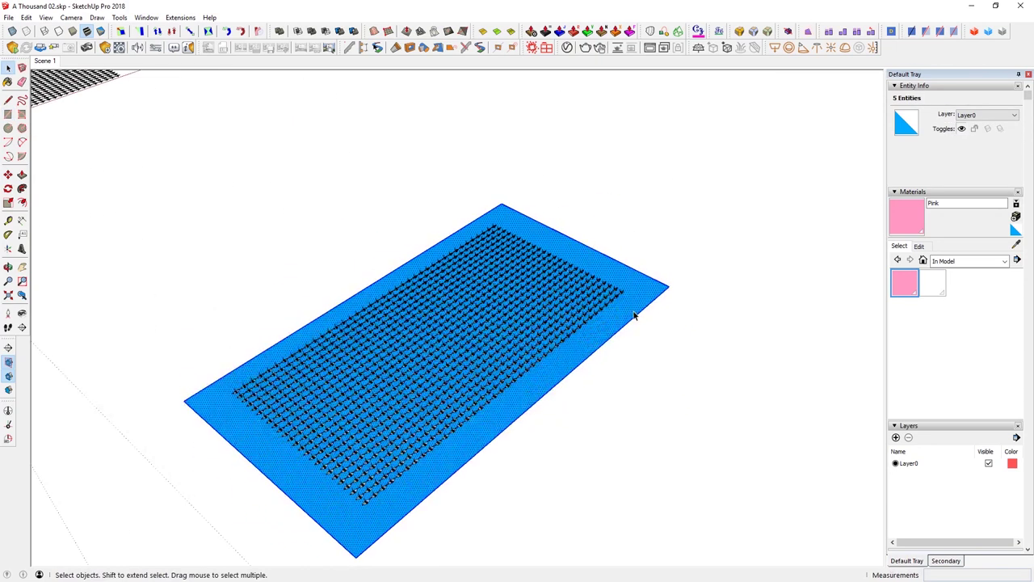
{"action": "key", "text": "g"}
Create a sandbox from scratch with 3" grid spacing, covering the rectangle from corner to corner
{"action": "middle_click_drag", "start_coordinate": [618, 324], "coordinate": [300, 185]}
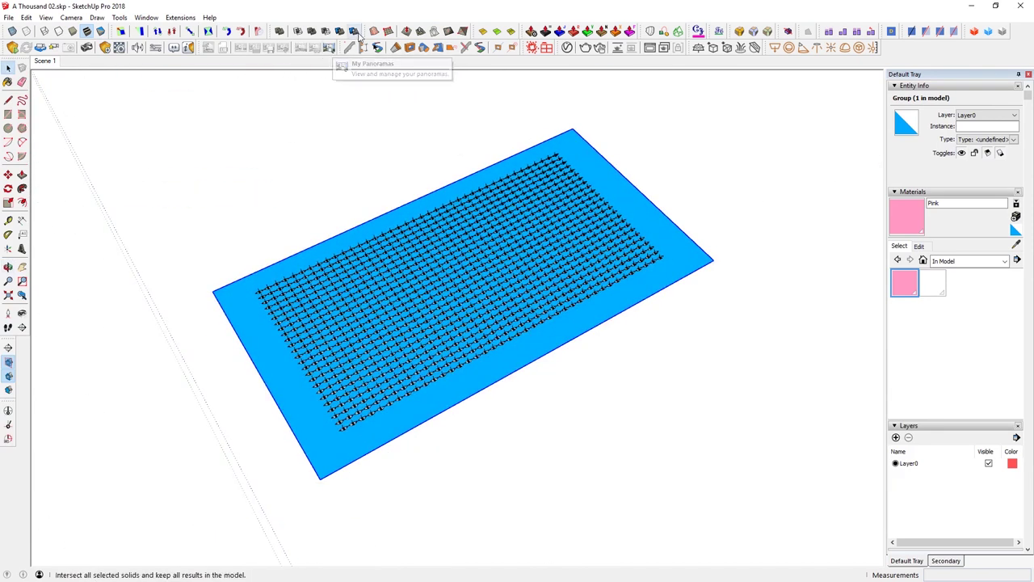
{"action": "left_click", "coordinate": [390, 36]}
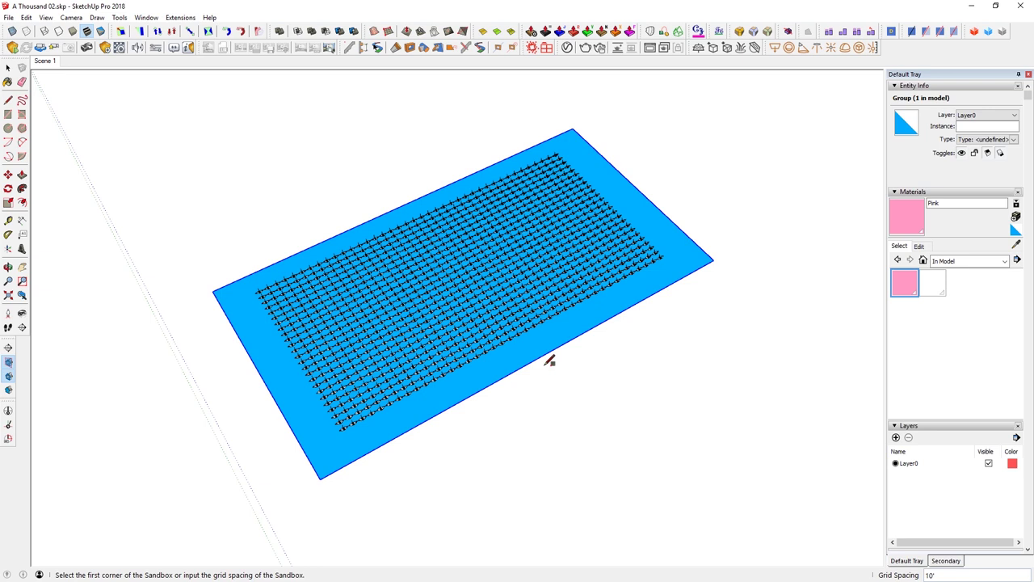
{"action": "type", "text": "3\""}
{"action": "left_click", "coordinate": [320, 477]}
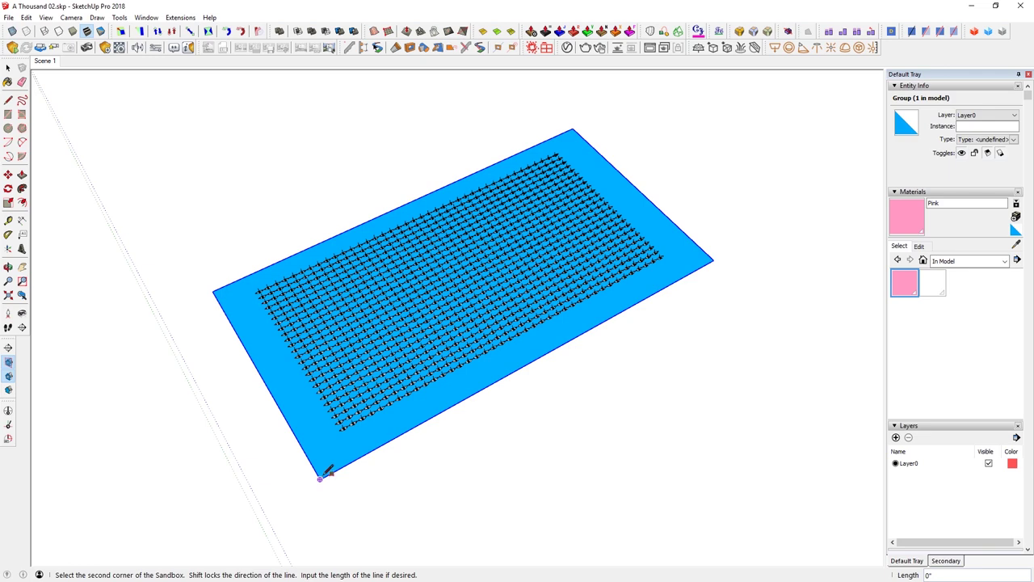
{"action": "left_click", "coordinate": [715, 259]}
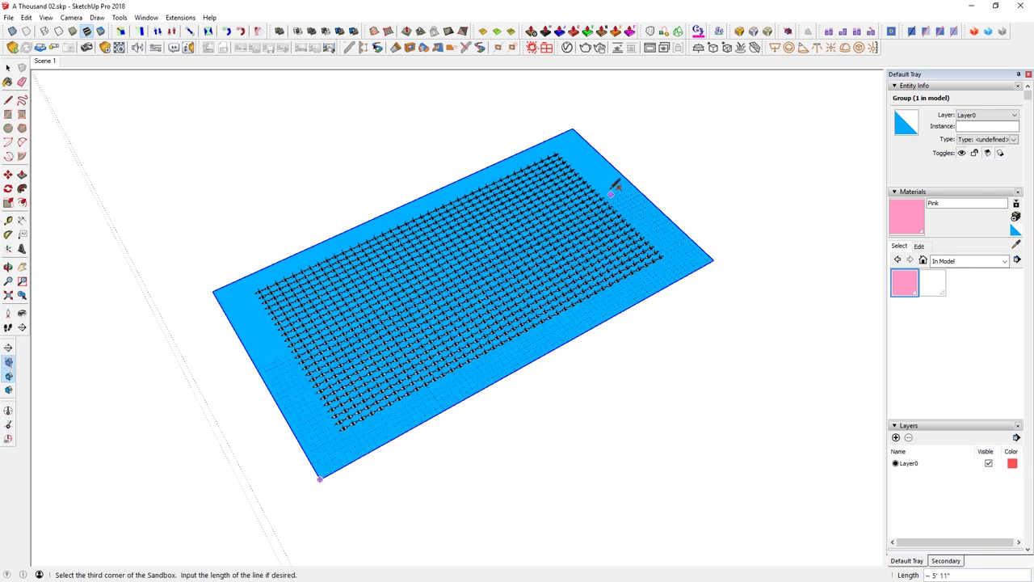
{"action": "left_click", "coordinate": [574, 127]}
Select the rectangle and sandbox mesh groups together and move them straight down below the cranes
{"action": "middle_click_drag", "start_coordinate": [466, 371], "coordinate": [428, 387]}
{"action": "scroll", "coordinate": [355, 458], "scroll_direction": "up", "scroll_amount": 3}
{"action": "key", "text": "space"}
{"action": "middle_click_drag", "start_coordinate": [375, 450], "coordinate": [480, 379]}
{"action": "left_click_drag", "start_coordinate": [552, 478], "coordinate": [384, 394]}
{"action": "key", "text": "m"}
{"action": "left_click", "coordinate": [489, 394]}
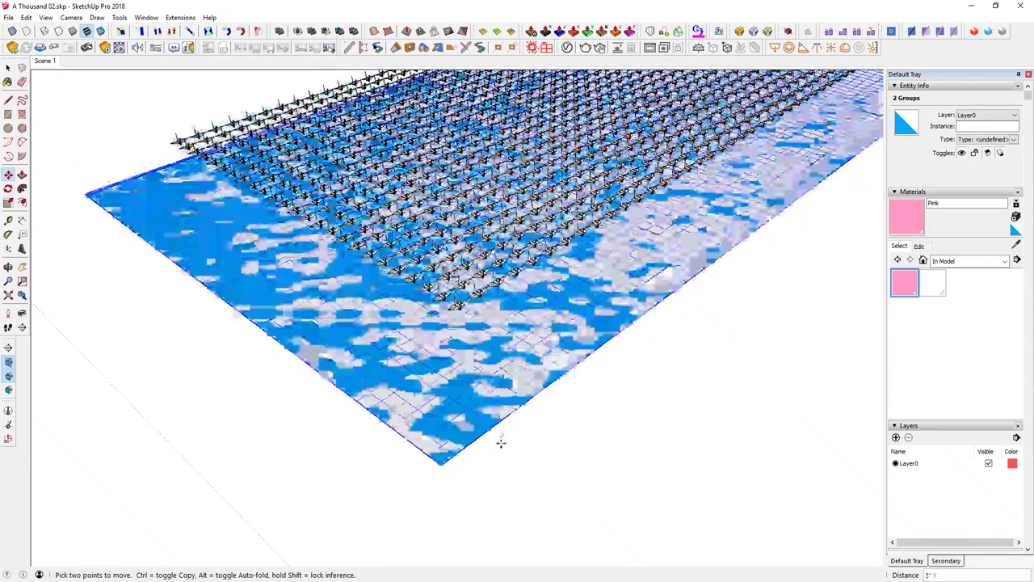
{"action": "left_click", "coordinate": [499, 466]}
{"action": "key", "text": "space"}
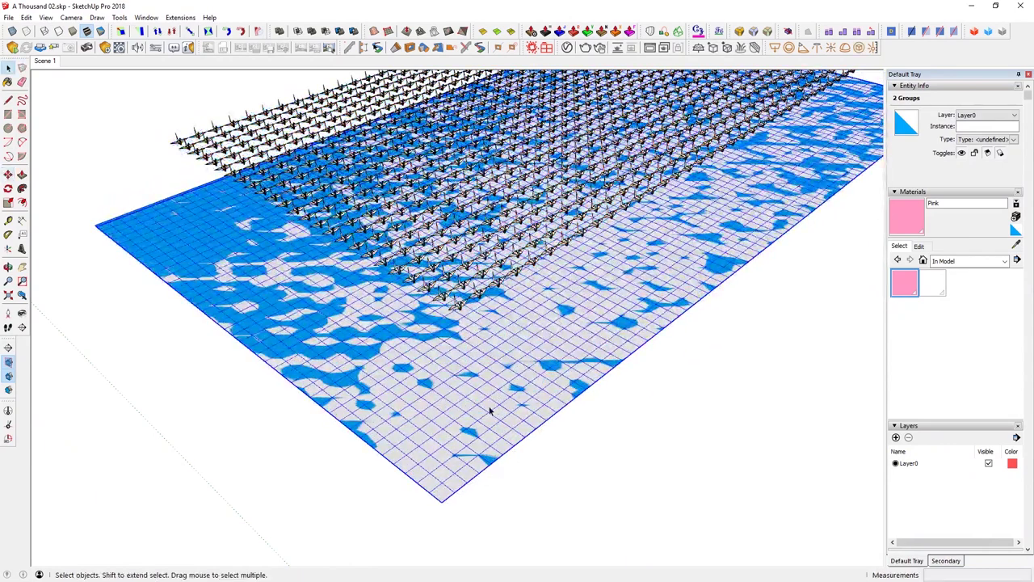
Raise the sandbox mesh off the blue rectangle and delete the rectangle group
{"action": "key", "text": "m"}
{"action": "left_click", "coordinate": [526, 393]}
{"action": "left_click", "coordinate": [526, 348]}
{"action": "middle_click_drag", "start_coordinate": [522, 360], "coordinate": [526, 420]}
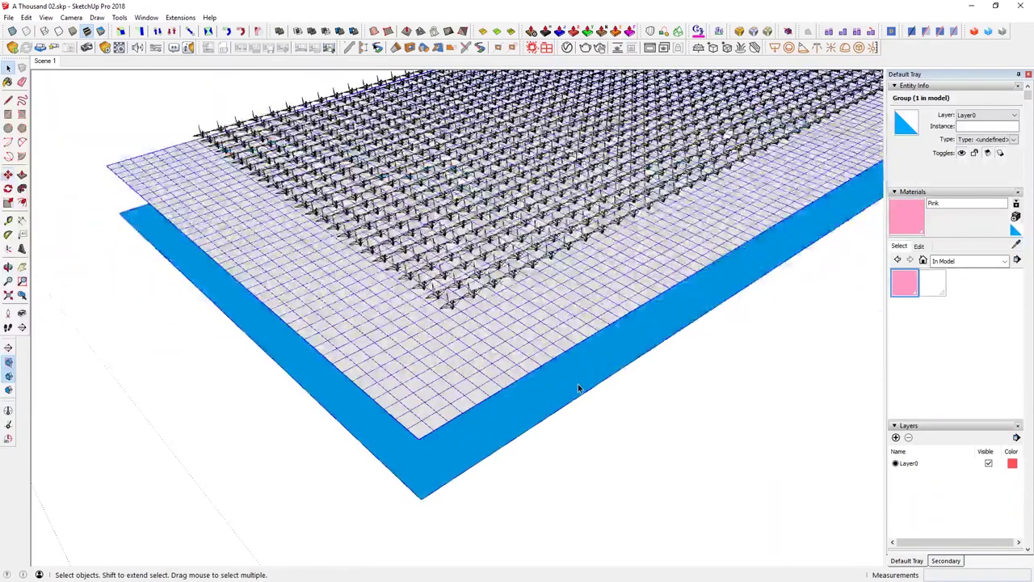
{"action": "key", "text": "Delete"}
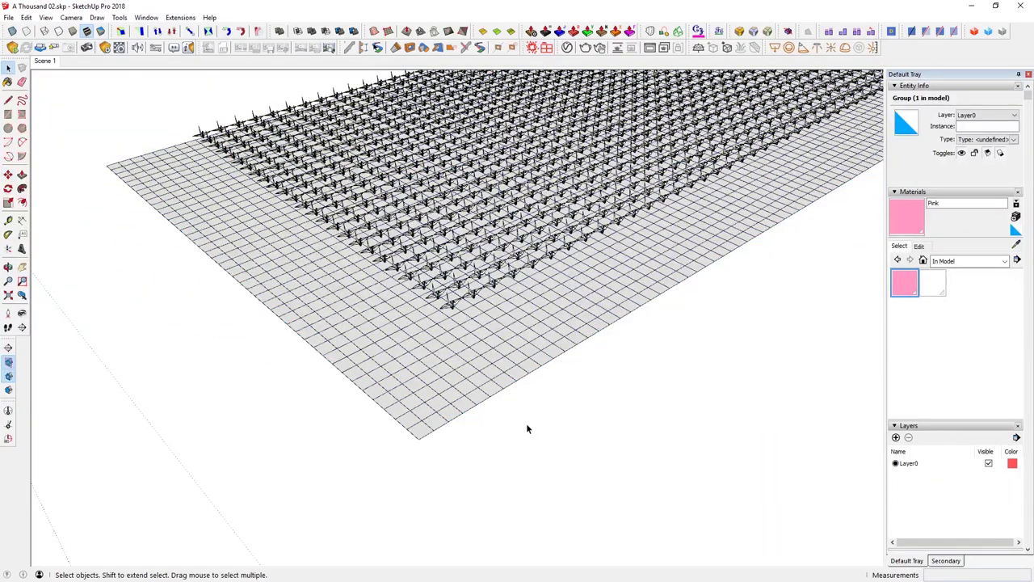
Open the sandbox mesh group for editing and raise a hill near its far end using Smoove with a 5' radius
{"action": "left_click", "coordinate": [461, 373]}
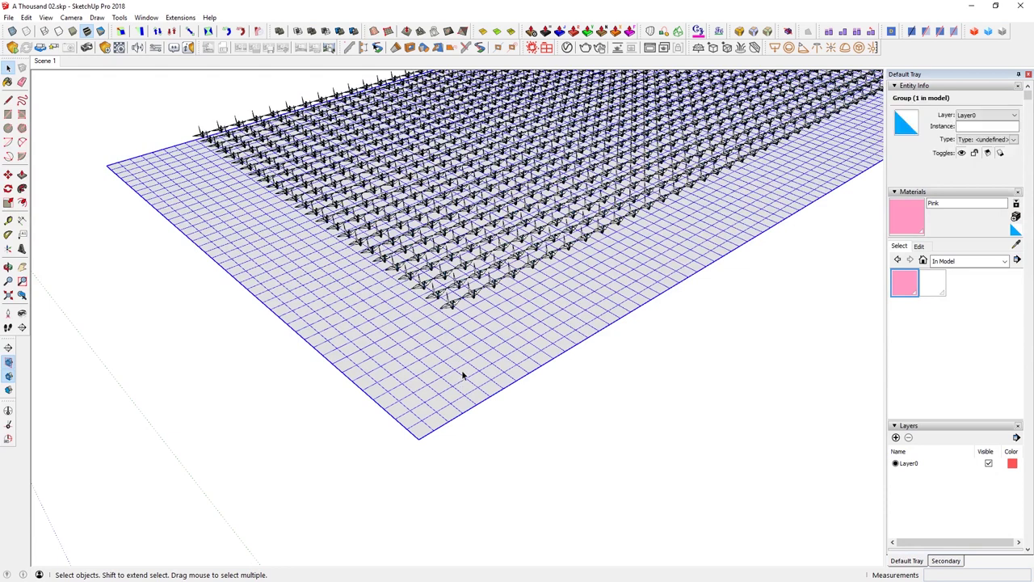
{"action": "double_click", "coordinate": [463, 375]}
{"action": "middle_click_drag", "start_coordinate": [462, 374], "coordinate": [492, 331]}
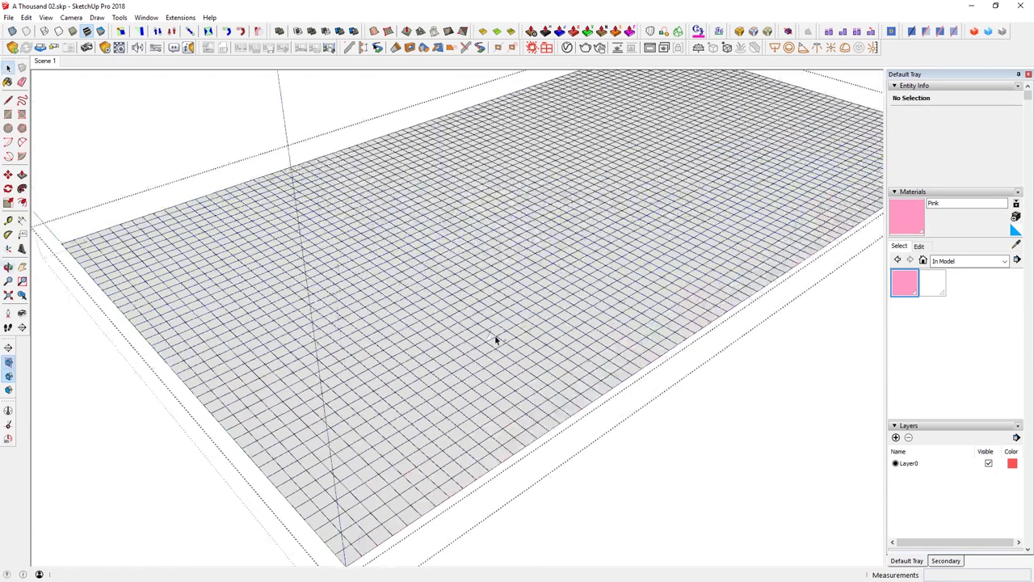
{"action": "scroll", "coordinate": [492, 331], "scroll_direction": "down", "scroll_amount": 2}
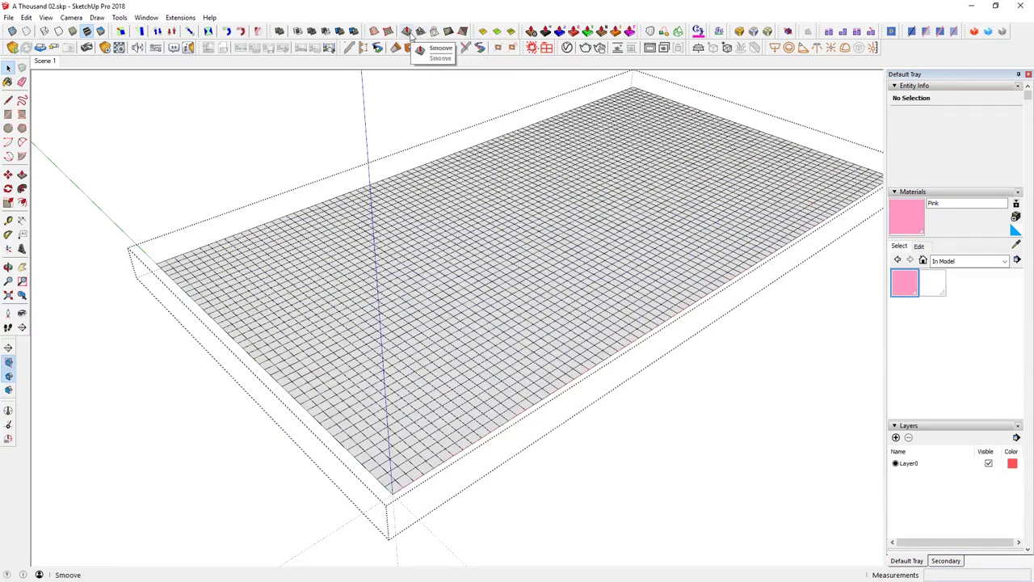
{"action": "left_click", "coordinate": [411, 35]}
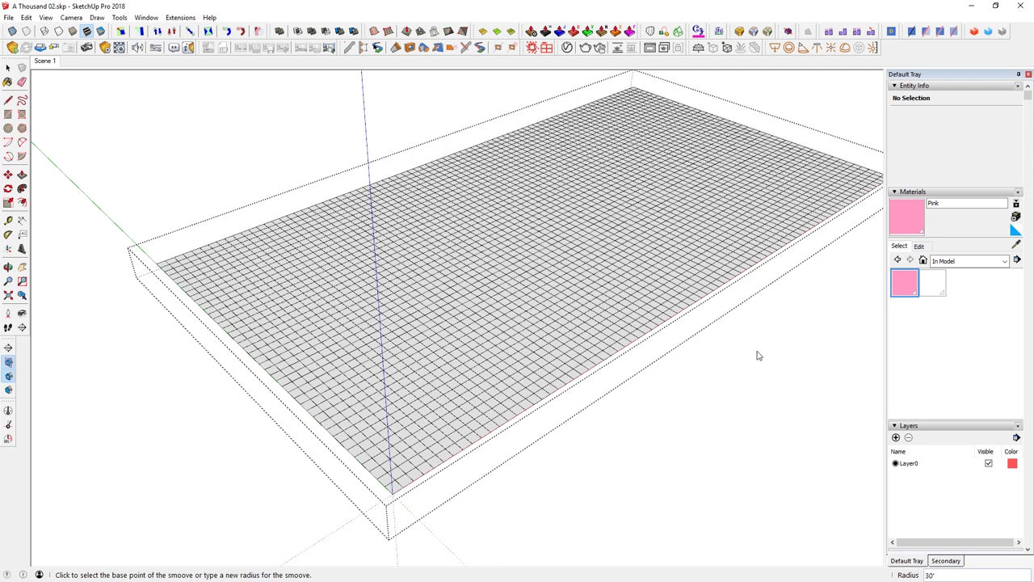
{"action": "type", "text": "5'"}
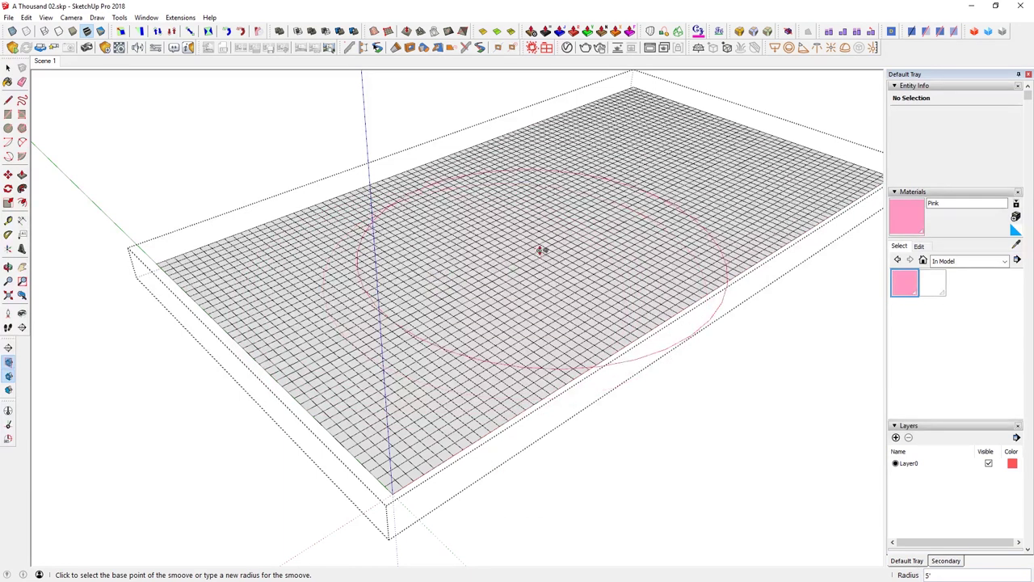
{"action": "left_click", "coordinate": [640, 142]}
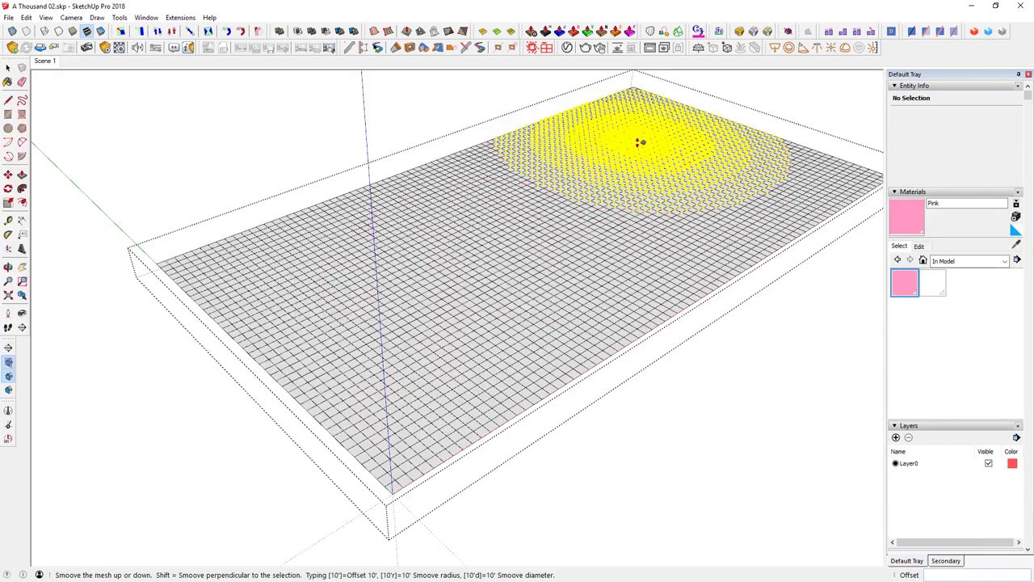
{"action": "left_click", "coordinate": [649, 129]}
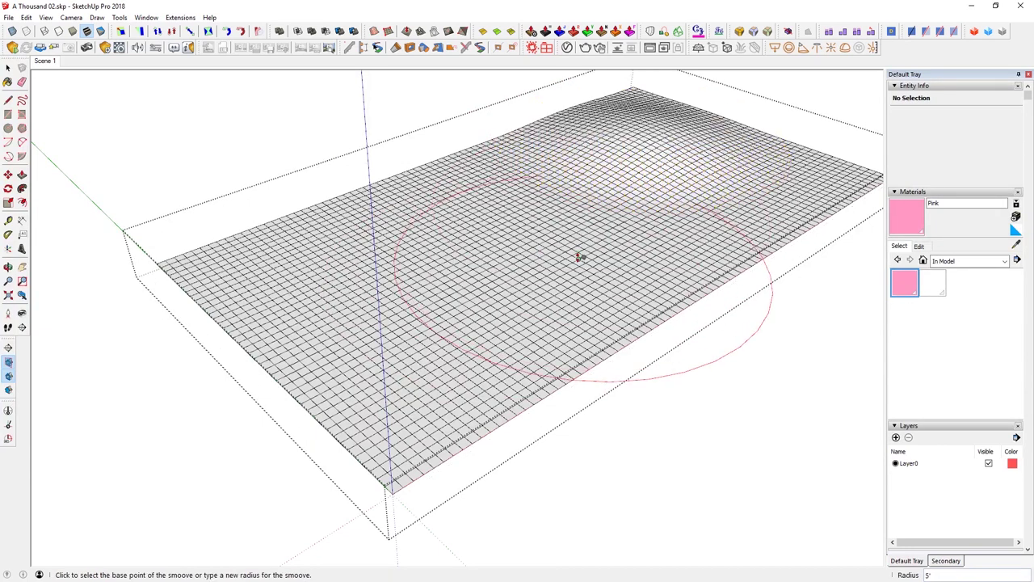
Sculpt further dips and rises across the middle, near end and edges of the mesh with Smoove
{"action": "left_click", "coordinate": [581, 257]}
{"action": "left_click", "coordinate": [582, 286]}
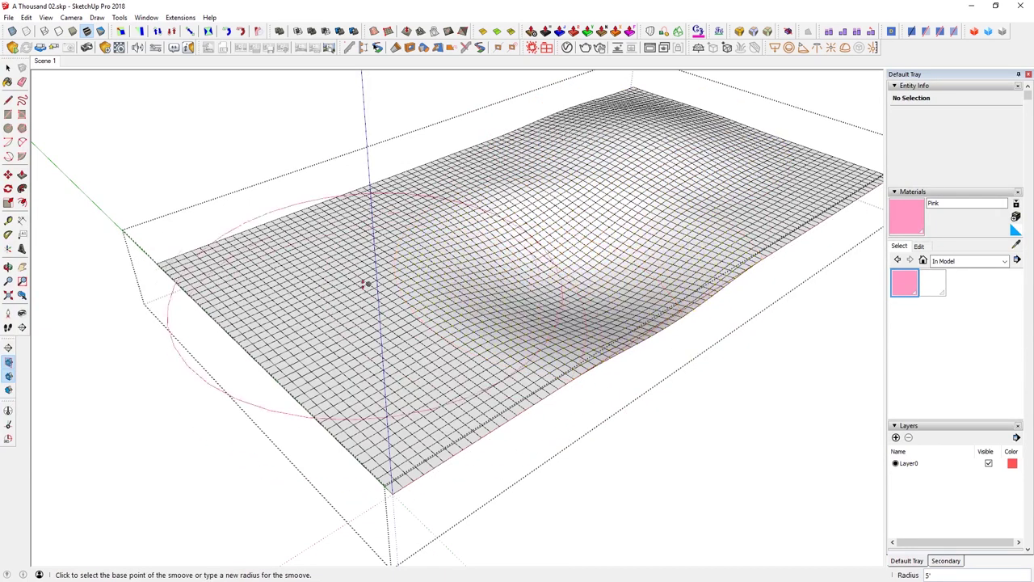
{"action": "left_click", "coordinate": [303, 269]}
{"action": "left_click", "coordinate": [308, 291]}
{"action": "left_click", "coordinate": [452, 356]}
{"action": "left_click", "coordinate": [452, 343]}
{"action": "left_click", "coordinate": [792, 190]}
{"action": "left_click", "coordinate": [788, 166]}
{"action": "left_click", "coordinate": [589, 125]}
{"action": "left_click", "coordinate": [587, 129]}
{"action": "middle_click_drag", "start_coordinate": [587, 138], "coordinate": [770, 356]}
{"action": "key", "text": "space"}
Close the mesh group and move the crane grid group straight up so it hovers above the wavy mesh
{"action": "scroll", "coordinate": [558, 303], "scroll_direction": "down", "scroll_amount": 3}
{"action": "left_click", "coordinate": [544, 301]}
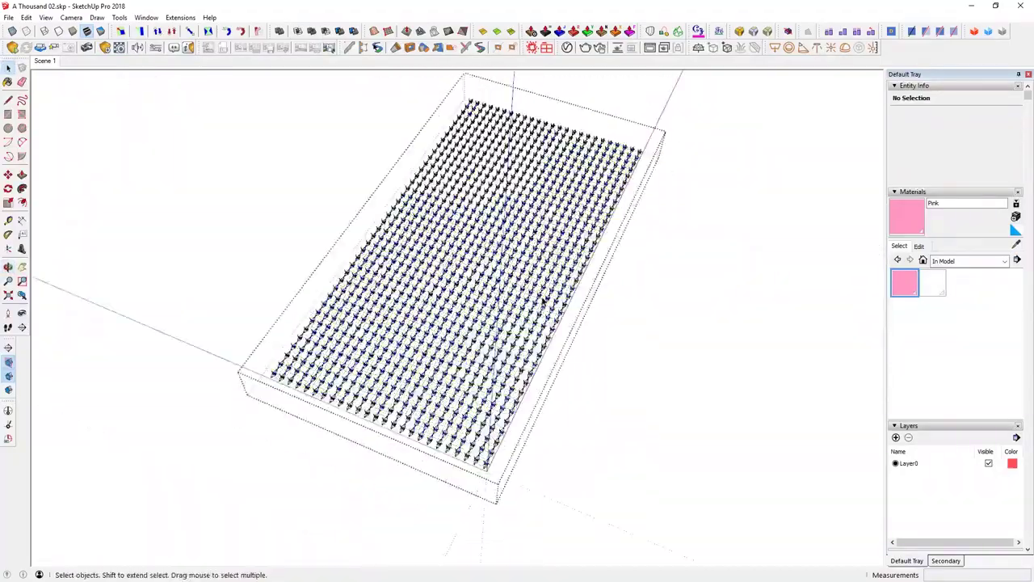
{"action": "middle_click_drag", "start_coordinate": [504, 331], "coordinate": [421, 183]}
{"action": "key", "text": "m"}
{"action": "left_click", "coordinate": [549, 246]}
{"action": "left_click", "coordinate": [550, 178]}
{"action": "key", "text": "space"}
{"action": "middle_click_drag", "start_coordinate": [535, 230], "coordinate": [443, 168]}
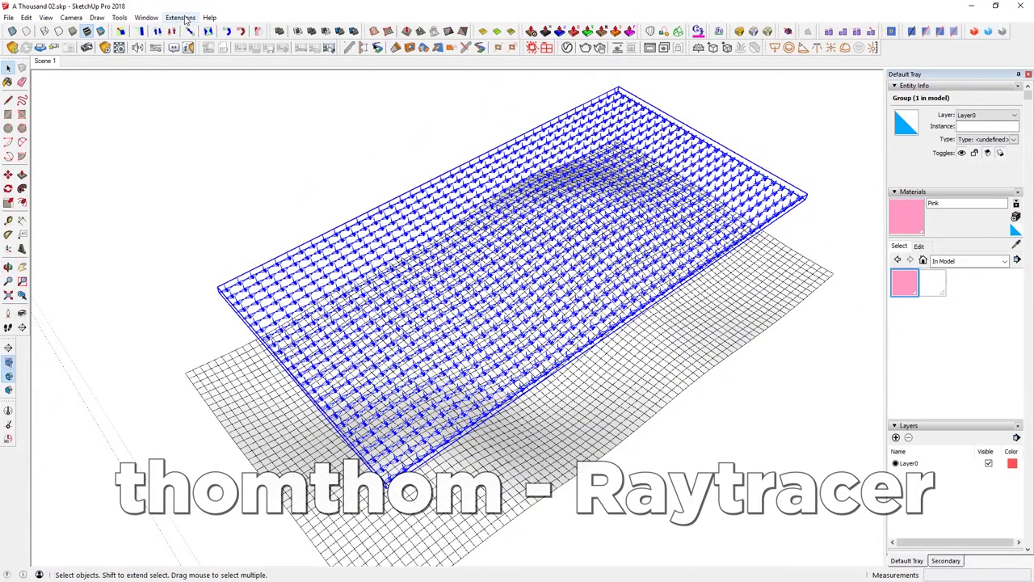
Search the extension store for the Raytracer extension and close the store
{"action": "left_click", "coordinate": [975, 33]}
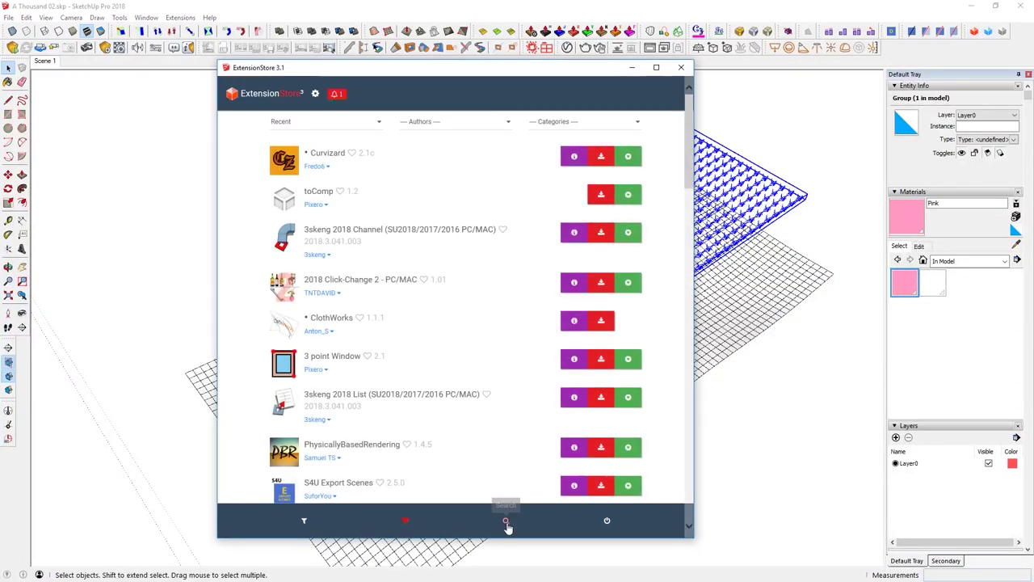
{"action": "left_click", "coordinate": [507, 525]}
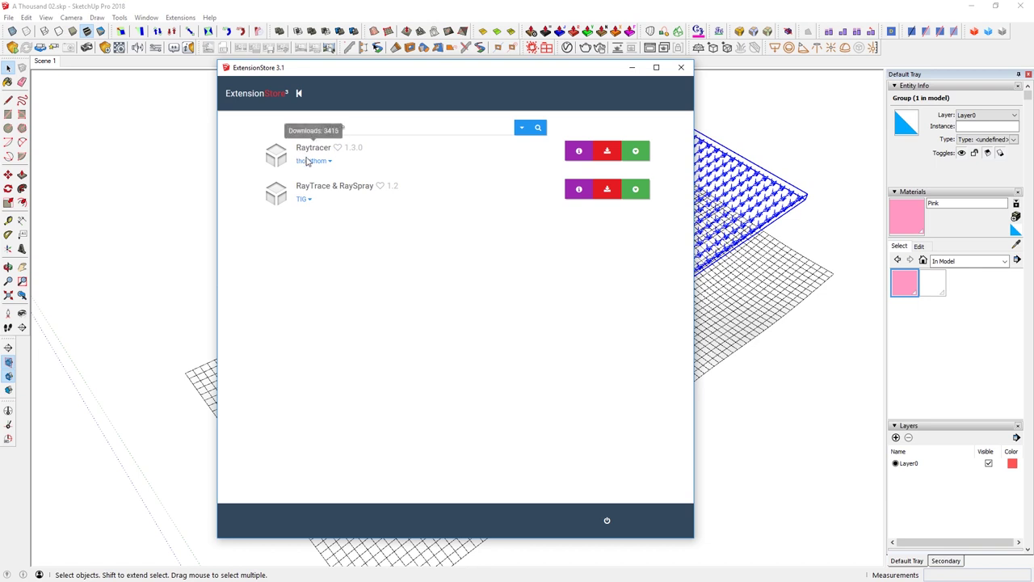
{"action": "left_click", "coordinate": [681, 67]}
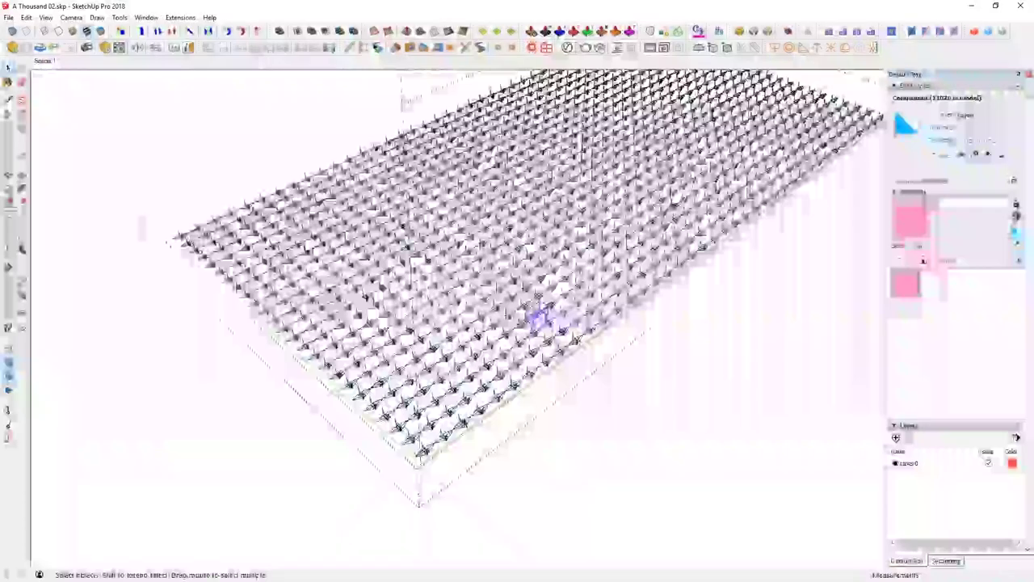
Open a crane component near the front corner of the grid group for editing and examine its axes origin
{"action": "scroll", "coordinate": [484, 414], "scroll_direction": "up", "scroll_amount": 6}
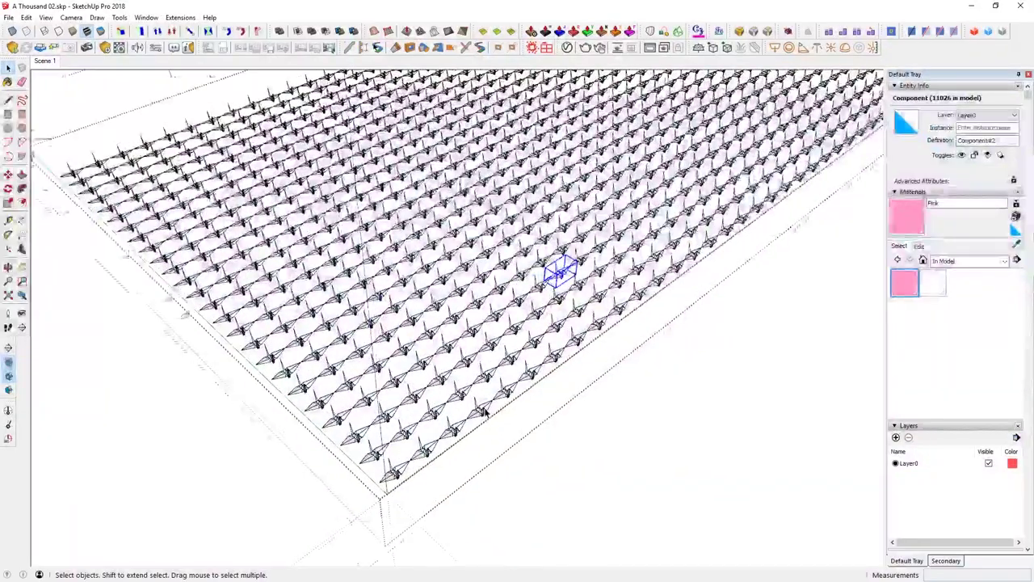
{"action": "left_click", "coordinate": [483, 415]}
{"action": "double_click", "coordinate": [482, 414]}
{"action": "scroll", "coordinate": [468, 404], "scroll_direction": "up", "scroll_amount": 3}
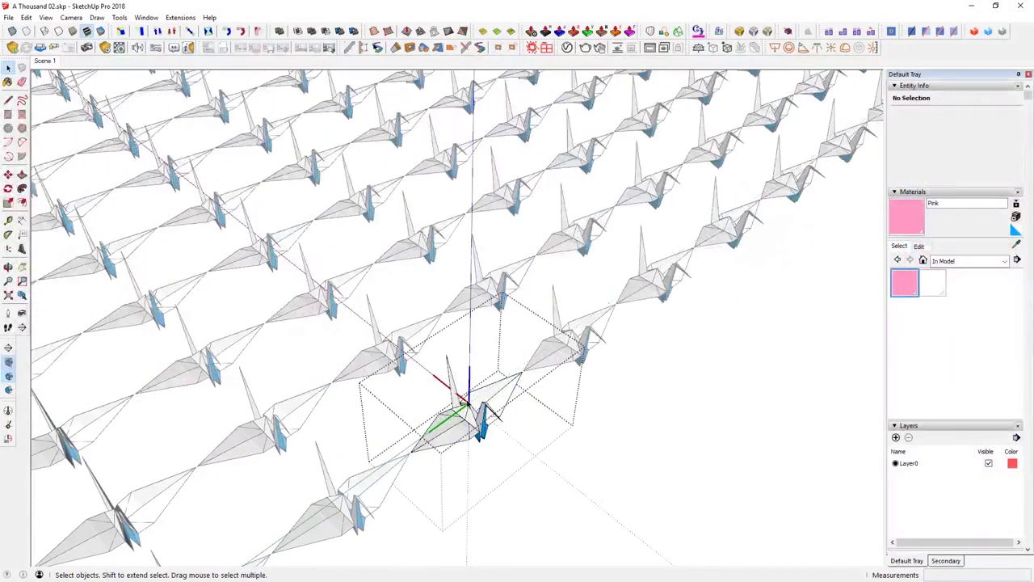
{"action": "middle_click_drag", "start_coordinate": [470, 431], "coordinate": [468, 397]}
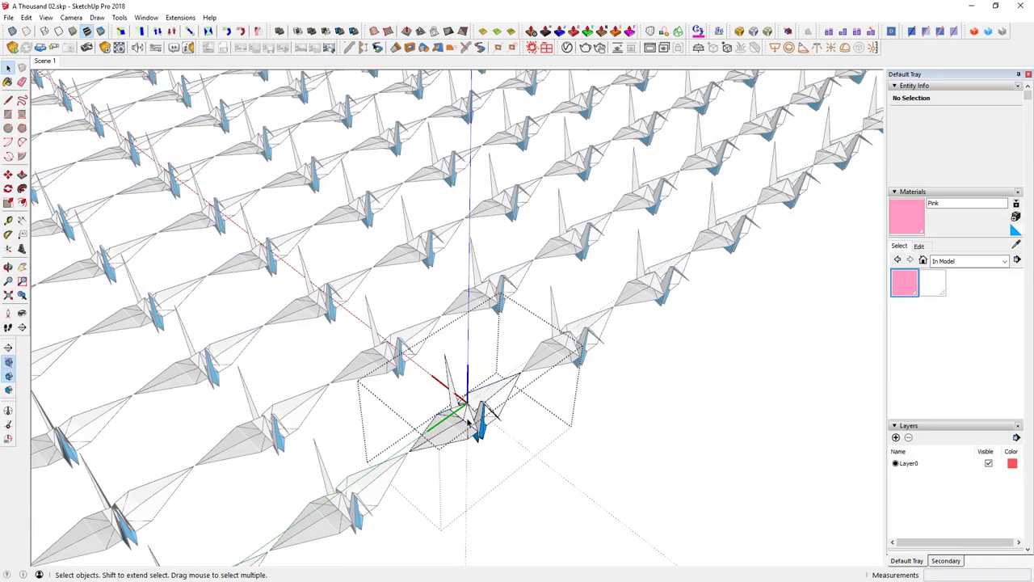
{"action": "middle_click_drag", "start_coordinate": [461, 418], "coordinate": [476, 460]}
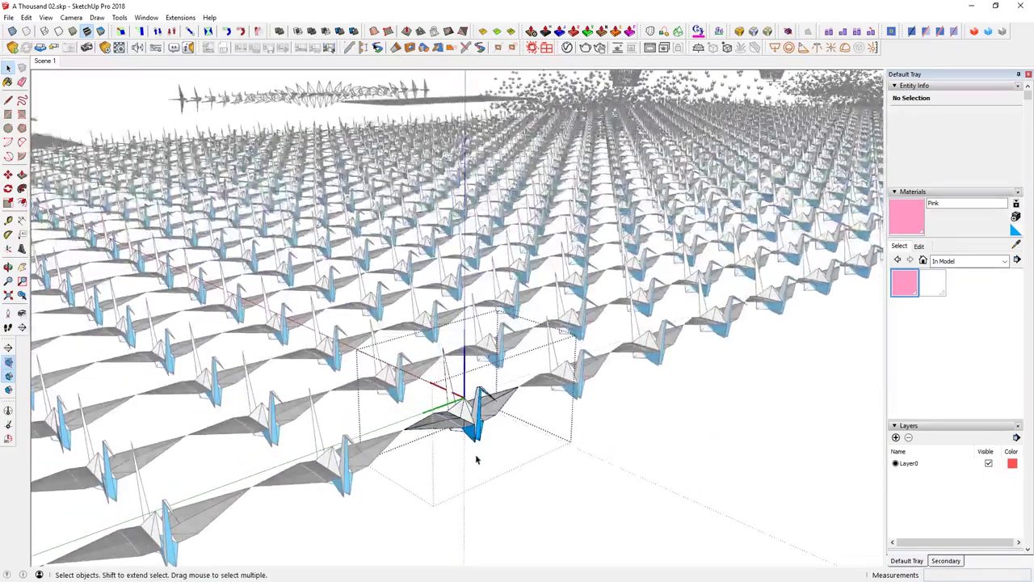
Move all of the crane's geometry 1.5" straight up from the component origin and close the component
{"action": "key", "text": "ctrl+a"}
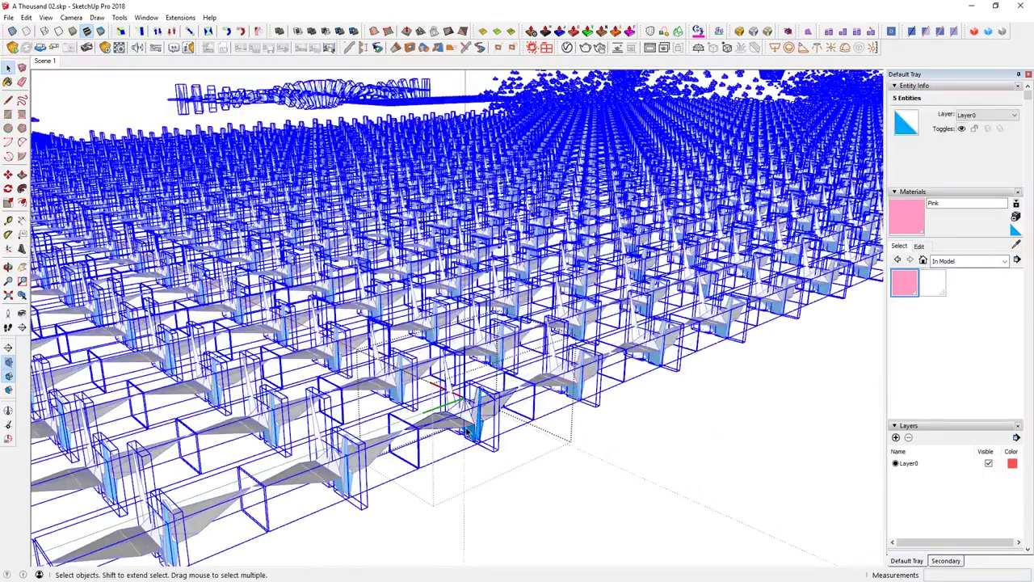
{"action": "key", "text": "m"}
{"action": "middle_click_drag", "start_coordinate": [466, 426], "coordinate": [459, 435]}
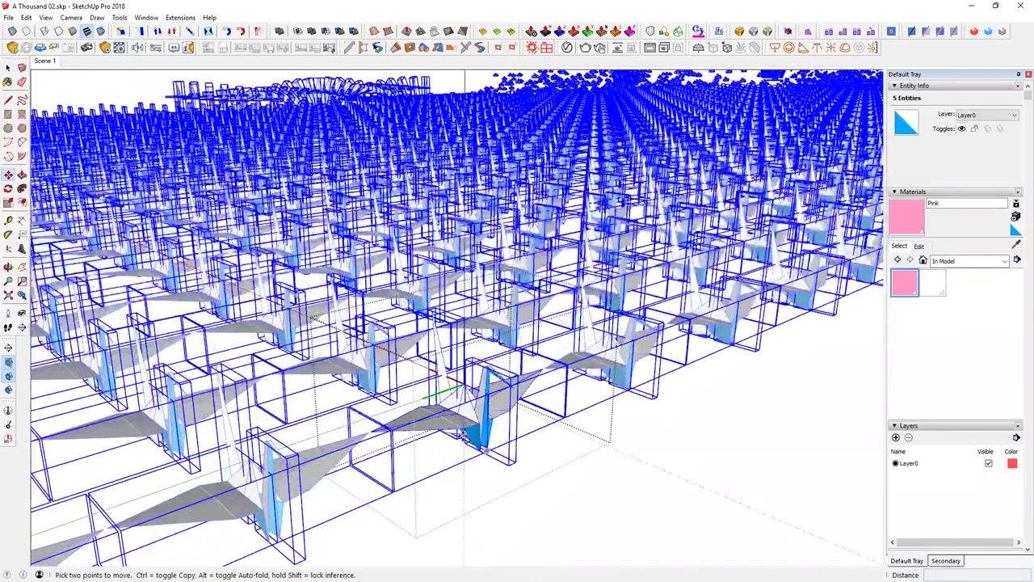
{"action": "left_click", "coordinate": [461, 390]}
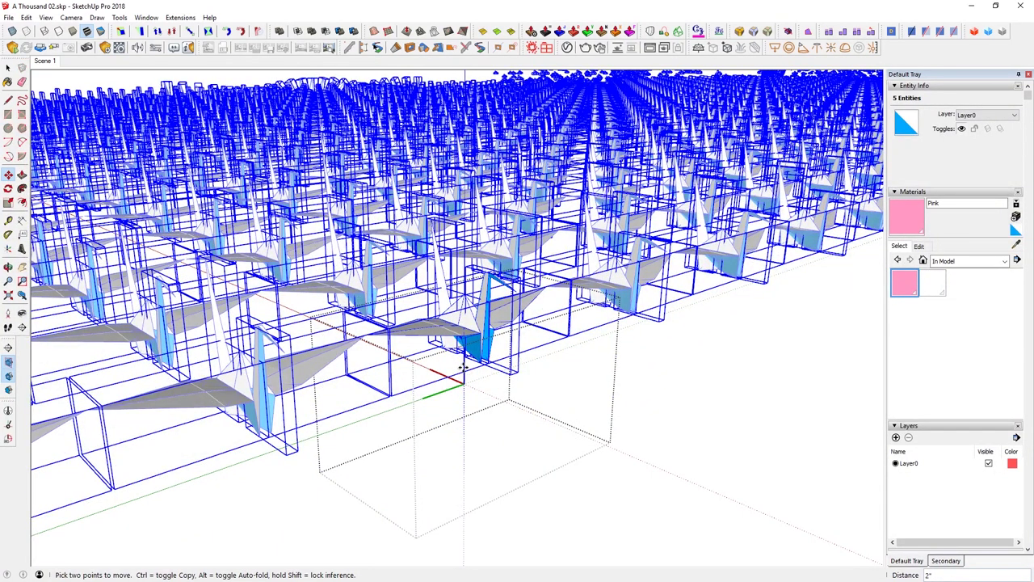
{"action": "type", "text": "1.5"}
{"action": "key", "text": "Return"}
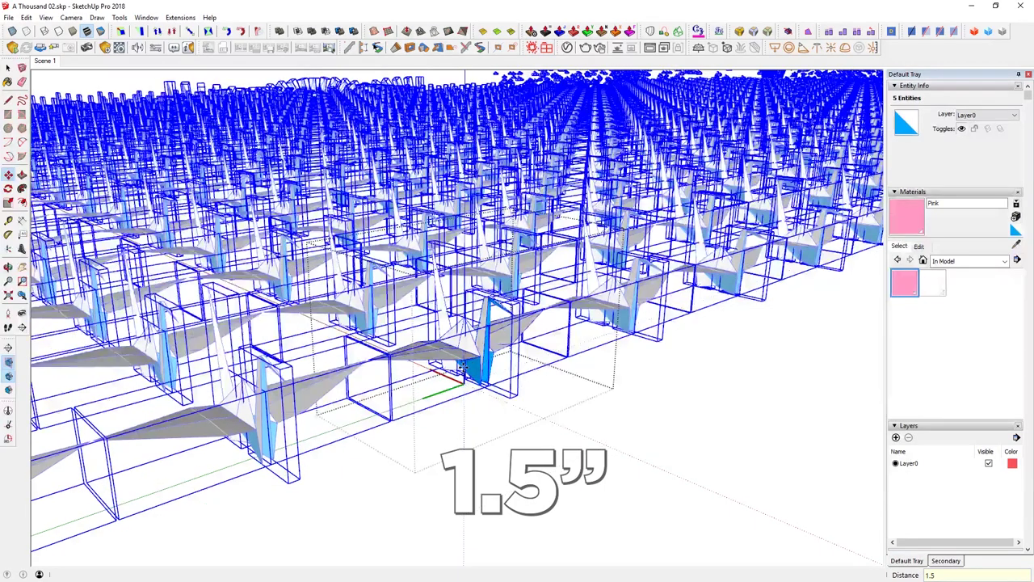
{"action": "middle_click_drag", "start_coordinate": [463, 368], "coordinate": [455, 404]}
{"action": "key", "text": "space"}
{"action": "left_click", "coordinate": [456, 405]}
Select all cranes in the grid group, drop them onto the wavy mesh with Raytracer's Drop Components, and close the group
{"action": "scroll", "coordinate": [471, 352], "scroll_direction": "down", "scroll_amount": 3}
{"action": "scroll", "coordinate": [470, 352], "scroll_direction": "down", "scroll_amount": 6}
{"action": "middle_click_drag", "start_coordinate": [558, 243], "coordinate": [540, 303], "text": "shift"}
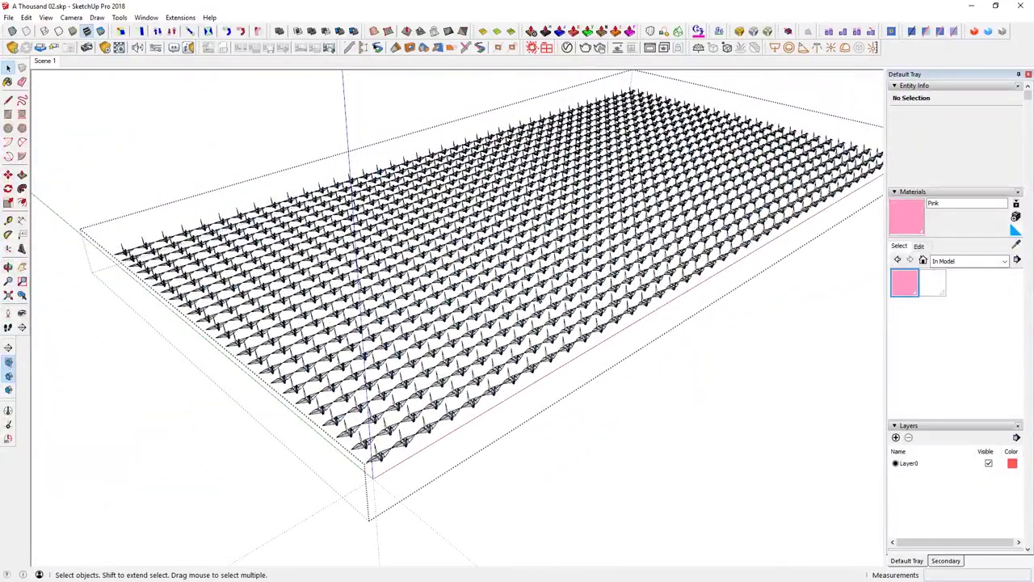
{"action": "key", "text": "ctrl+a"}
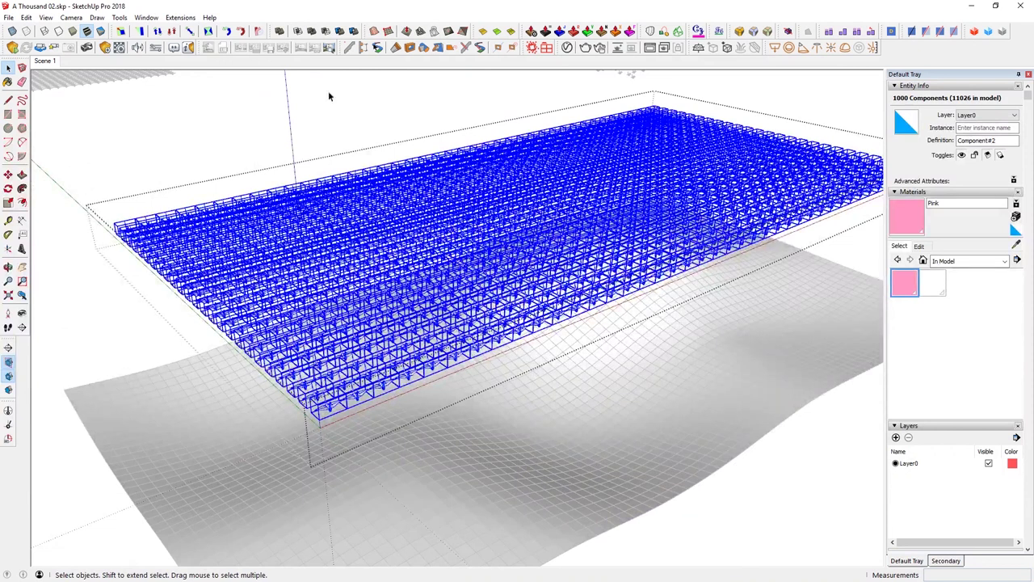
{"action": "left_click", "coordinate": [180, 17]}
{"action": "mouse_move", "coordinate": [243, 396]}
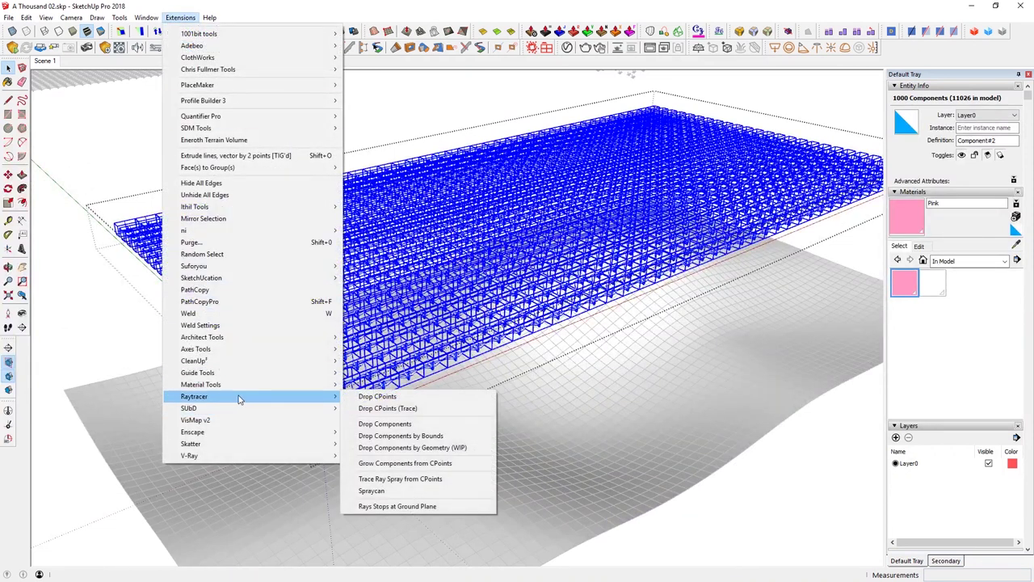
{"action": "left_click", "coordinate": [406, 424]}
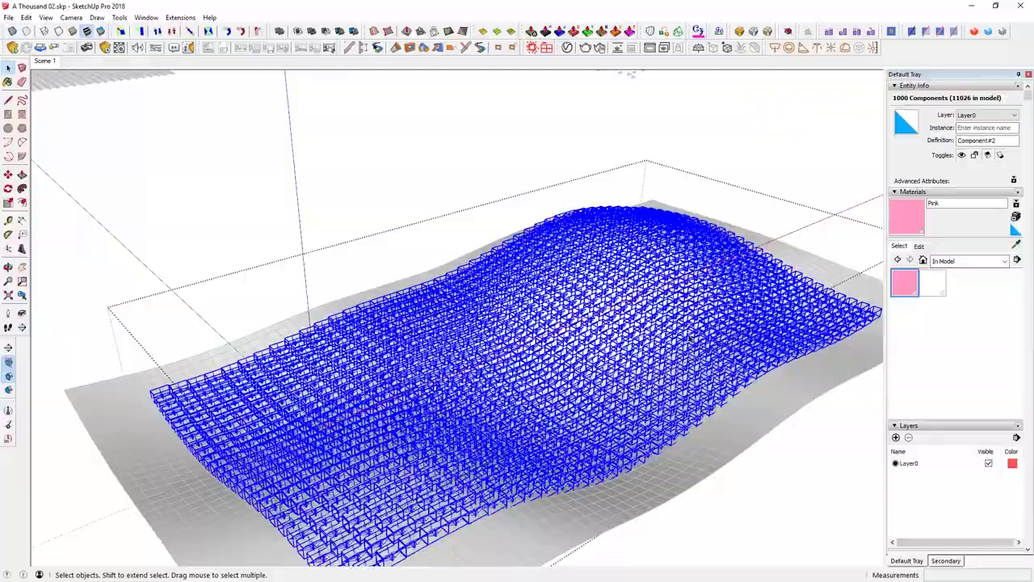
{"action": "mouse_move", "coordinate": [630, 73]}
{"action": "middle_mouse_down"}
{"action": "mouse_move", "coordinate": [558, 270]}
{"action": "mouse_move", "coordinate": [330, 231]}
{"action": "mouse_move", "coordinate": [92, 353]}
{"action": "mouse_move", "coordinate": [359, 403]}
{"action": "mouse_move", "coordinate": [781, 412]}
{"action": "mouse_move", "coordinate": [849, 469]}
{"action": "mouse_move", "coordinate": [838, 259]}
{"action": "mouse_move", "coordinate": [824, 421]}
{"action": "middle_mouse_up"}
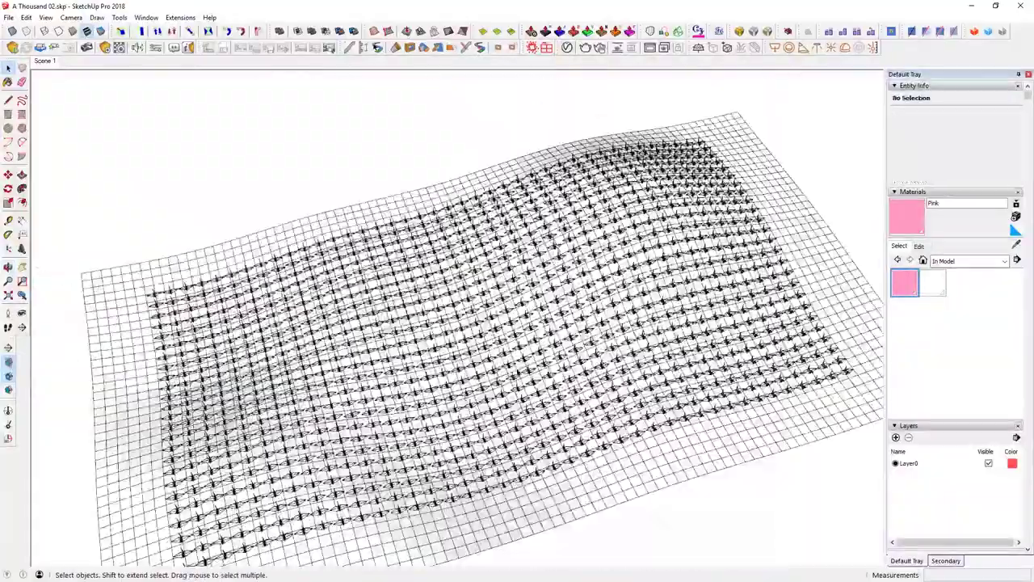
{"action": "mouse_move", "coordinate": [509, 368]}
{"action": "middle_mouse_down"}
{"action": "mouse_move", "coordinate": [547, 296]}
{"action": "mouse_move", "coordinate": [578, 271]}
{"action": "middle_mouse_up"}
{"action": "mouse_move", "coordinate": [613, 349]}
{"action": "middle_mouse_down"}
{"action": "mouse_move", "coordinate": [491, 457]}
{"action": "mouse_move", "coordinate": [477, 443]}
{"action": "mouse_move", "coordinate": [439, 171]}
{"action": "middle_mouse_up"}
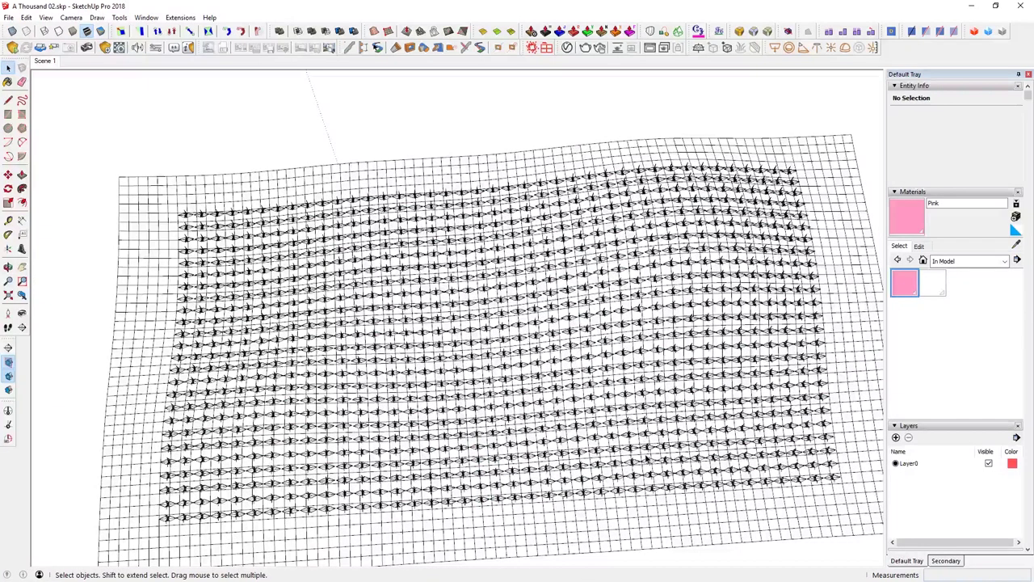
Randomly scale all cranes in the group about their axes by factors of 0.5 to 1.5 and rotate them randomly
{"action": "double_click", "coordinate": [567, 400]}
{"action": "key", "text": "ctrl+a"}
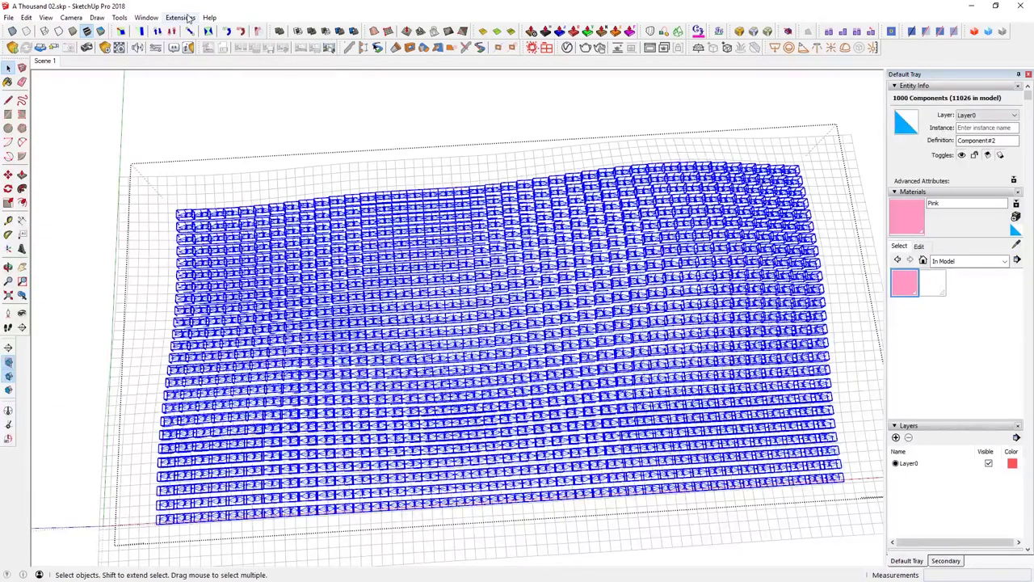
{"action": "left_click", "coordinate": [181, 17]}
{"action": "mouse_move", "coordinate": [232, 71]}
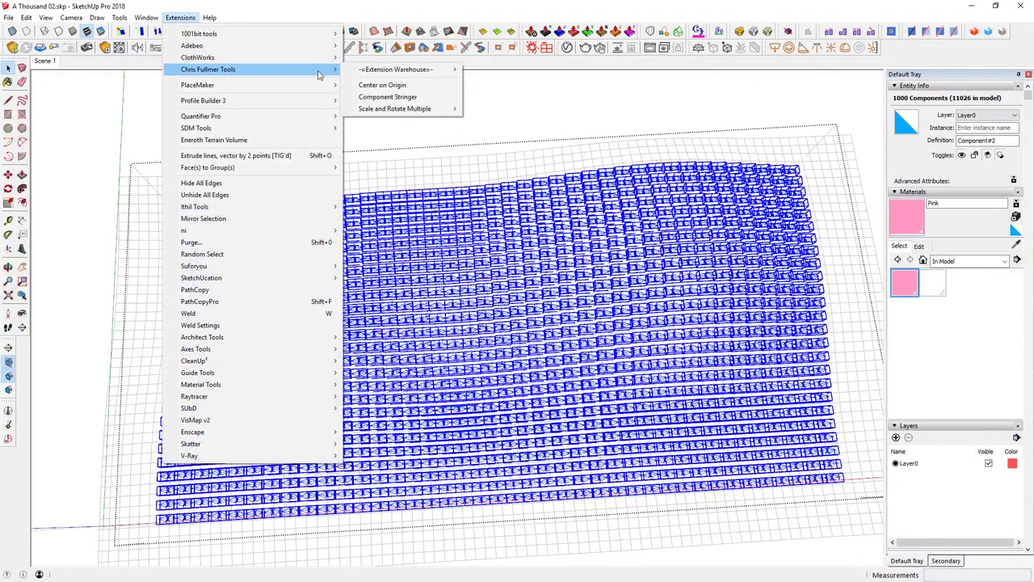
{"action": "mouse_move", "coordinate": [391, 114]}
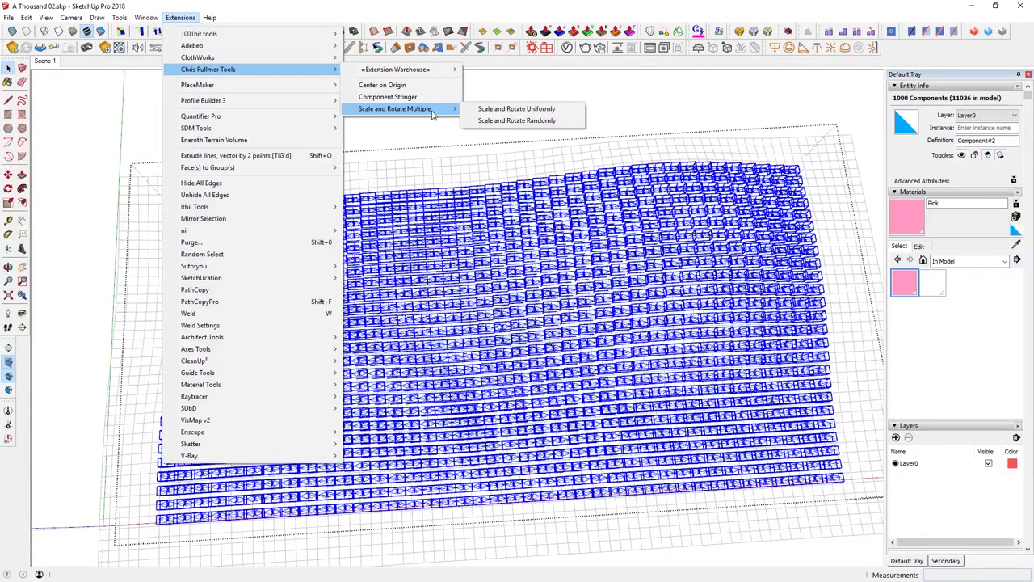
{"action": "left_click", "coordinate": [516, 120]}
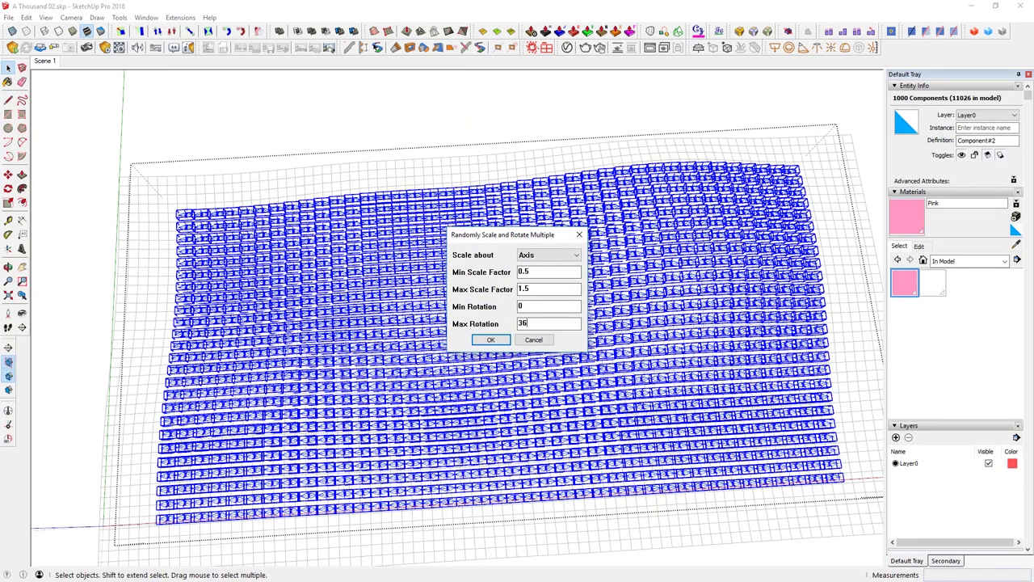
{"action": "left_click", "coordinate": [491, 339]}
{"action": "mouse_move", "coordinate": [505, 392]}
{"action": "middle_mouse_down"}
{"action": "mouse_move", "coordinate": [587, 167]}
{"action": "mouse_move", "coordinate": [613, 157]}
{"action": "mouse_move", "coordinate": [616, 368]}
{"action": "mouse_move", "coordinate": [274, 222]}
{"action": "mouse_move", "coordinate": [192, 312]}
{"action": "mouse_move", "coordinate": [464, 395]}
{"action": "mouse_move", "coordinate": [598, 449]}
{"action": "middle_mouse_up"}
{"action": "key", "text": "Escape"}
{"action": "left_click", "coordinate": [615, 370]}
Randomly select about half of the cranes in the draped group with Random Select and paint them Pink
{"action": "double_click", "coordinate": [598, 449]}
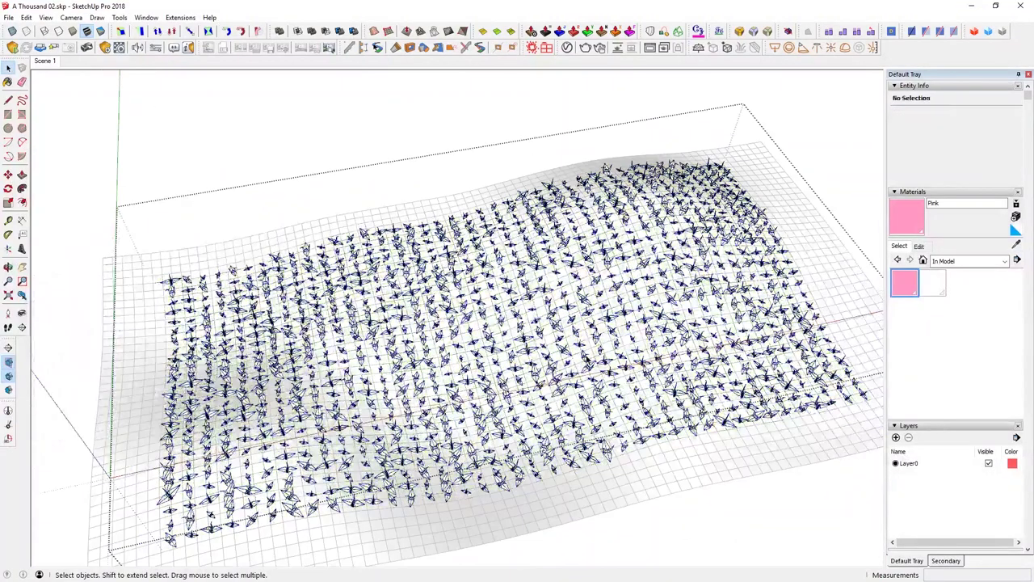
{"action": "key", "text": "ctrl+a"}
{"action": "left_click", "coordinate": [180, 17]}
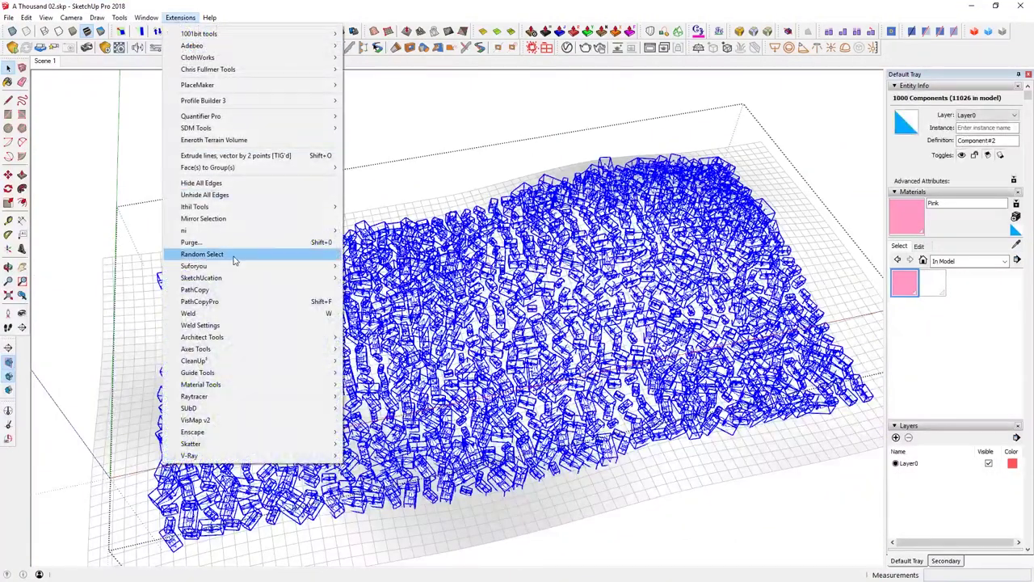
{"action": "left_click", "coordinate": [202, 254]}
{"action": "key", "text": "Return"}
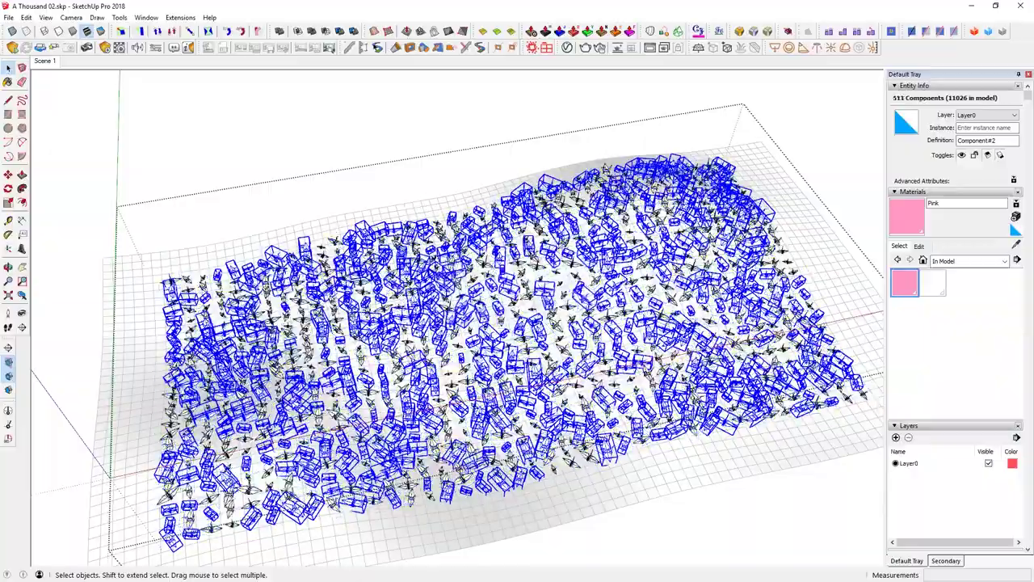
{"action": "scroll", "coordinate": [553, 327], "scroll_direction": "up", "scroll_amount": 10}
{"action": "key", "text": "b"}
{"action": "left_click", "coordinate": [554, 326]}
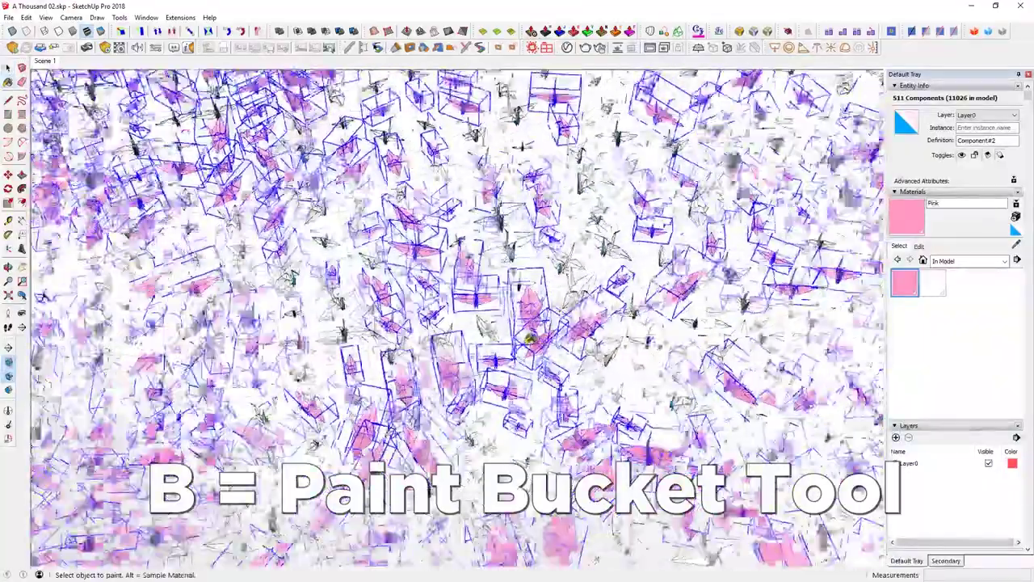
{"action": "scroll", "coordinate": [553, 339], "scroll_direction": "down", "scroll_amount": 10}
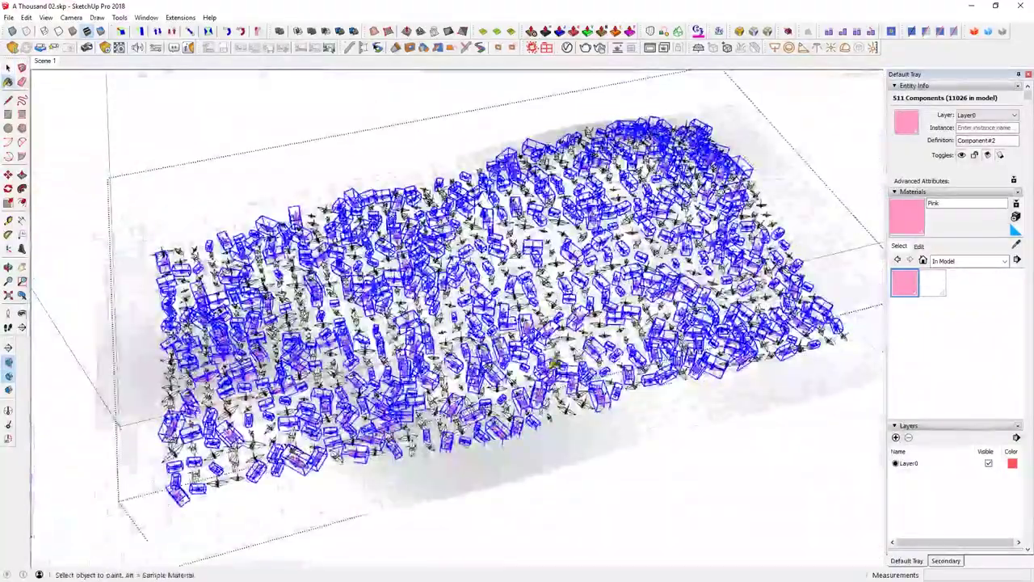
Close the crane group and delete the wavy sandbox mesh beneath it
{"action": "key", "text": "space"}
{"action": "left_click", "coordinate": [672, 428]}
{"action": "left_click", "coordinate": [671, 427]}
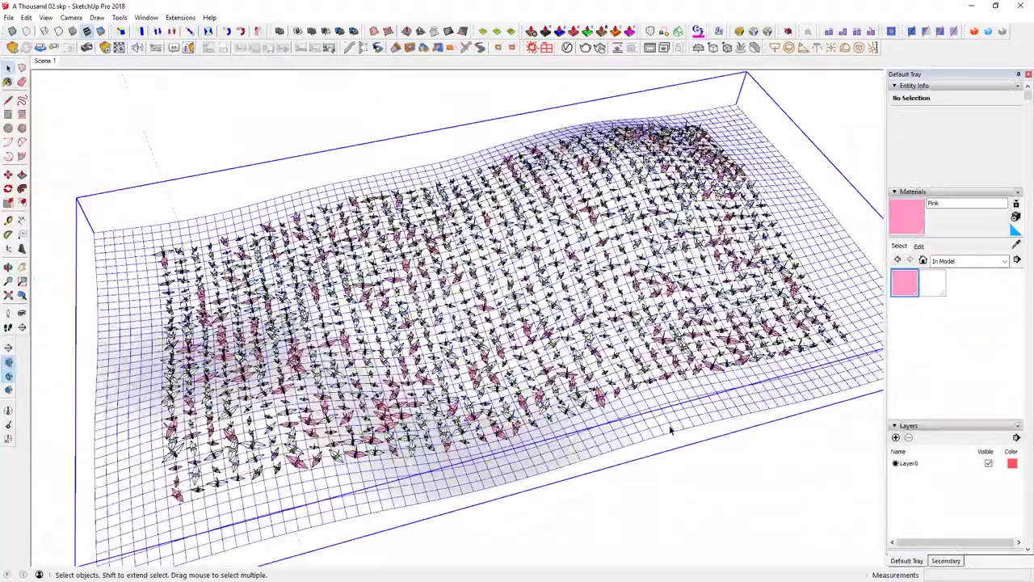
{"action": "key", "text": "Delete"}
Draw a ground rectangle about 53' 11" by 33' 4" beside the randomly rotated crane grid and select its face
{"action": "middle_click_drag", "start_coordinate": [532, 352], "coordinate": [562, 490]}
{"action": "scroll", "coordinate": [517, 404], "scroll_direction": "down", "scroll_amount": 3}
{"action": "scroll", "coordinate": [483, 380], "scroll_direction": "up", "scroll_amount": 3}
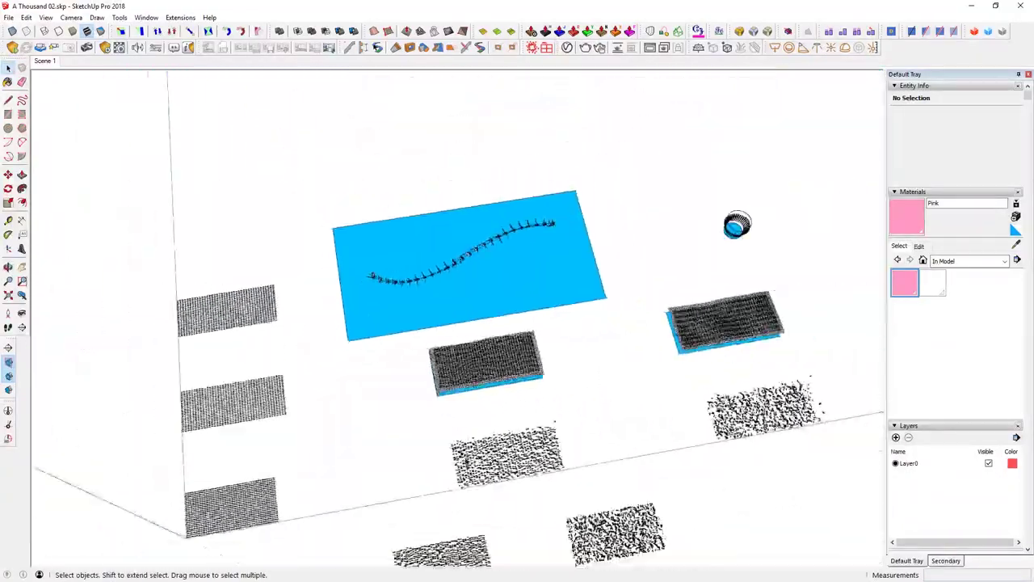
{"action": "key", "text": "r"}
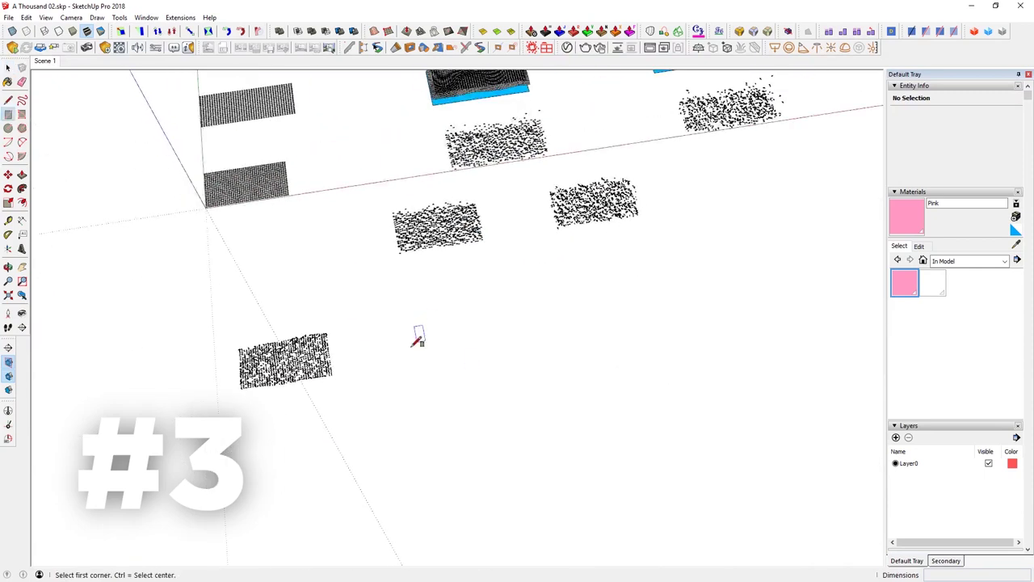
{"action": "left_click", "coordinate": [410, 341]}
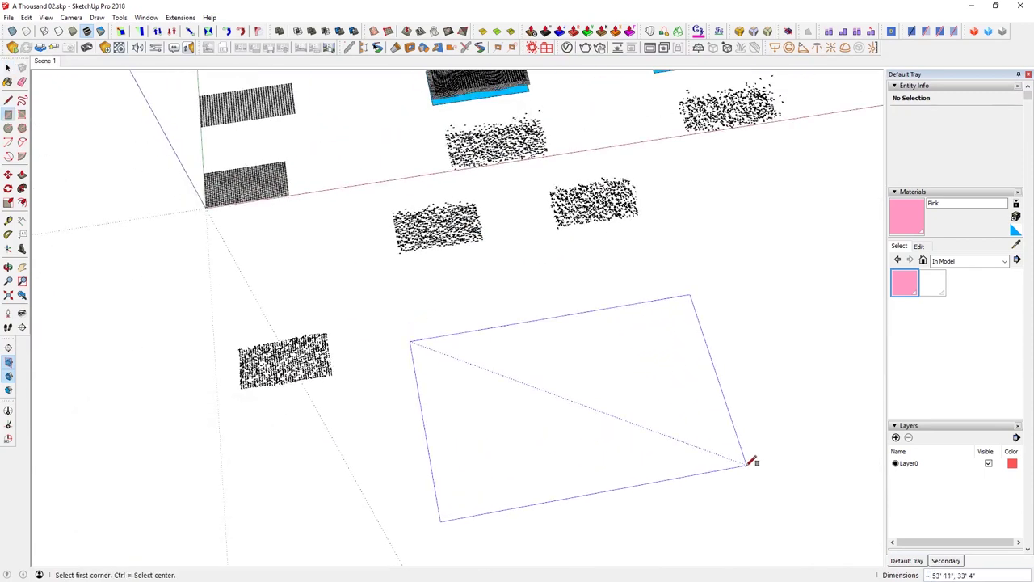
{"action": "left_click", "coordinate": [746, 466]}
{"action": "key", "text": "space"}
{"action": "left_click", "coordinate": [519, 418]}
{"action": "middle_click_drag", "start_coordinate": [519, 418], "coordinate": [577, 468]}
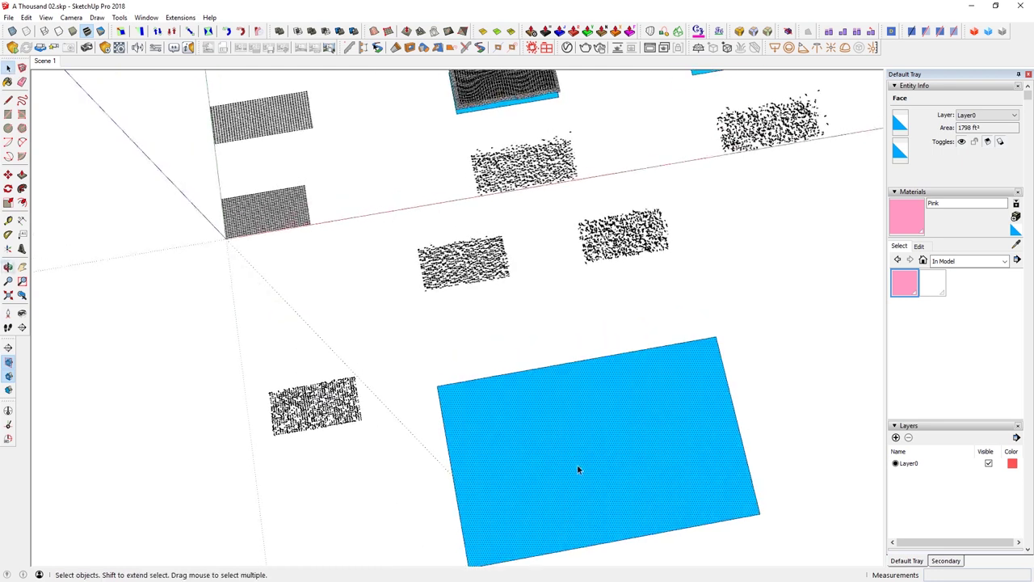
Copy a single crane from inside the nearby scattered crane group to the clipboard and leave the group
{"action": "scroll", "coordinate": [439, 455], "scroll_direction": "up", "scroll_amount": 5}
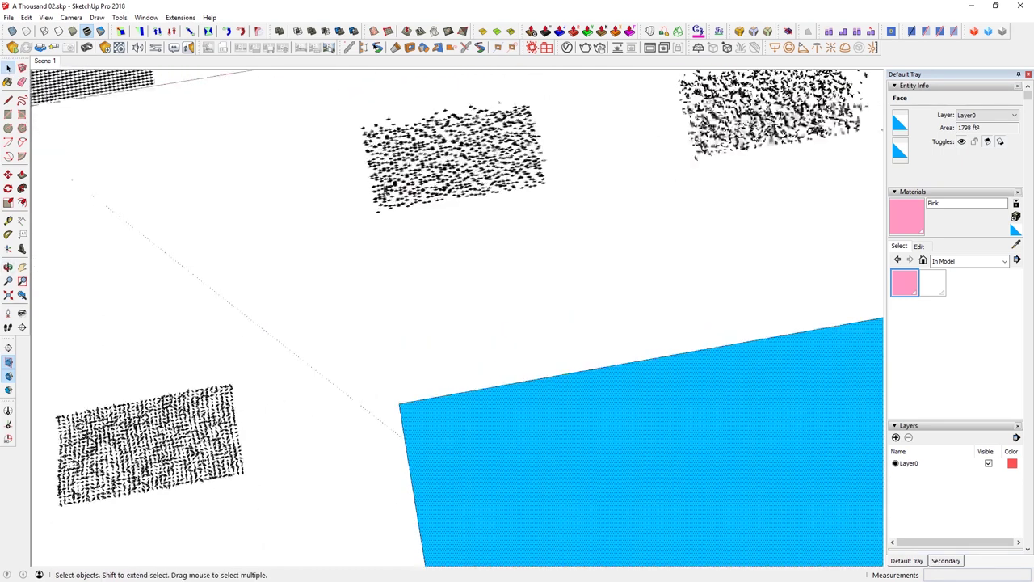
{"action": "scroll", "coordinate": [375, 168], "scroll_direction": "up", "scroll_amount": 10}
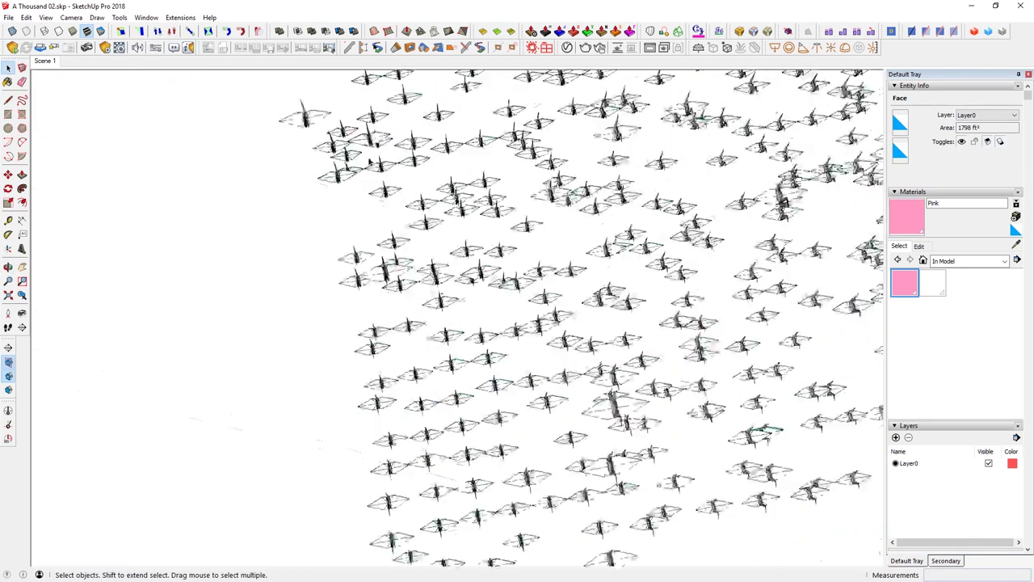
{"action": "left_click", "coordinate": [396, 170]}
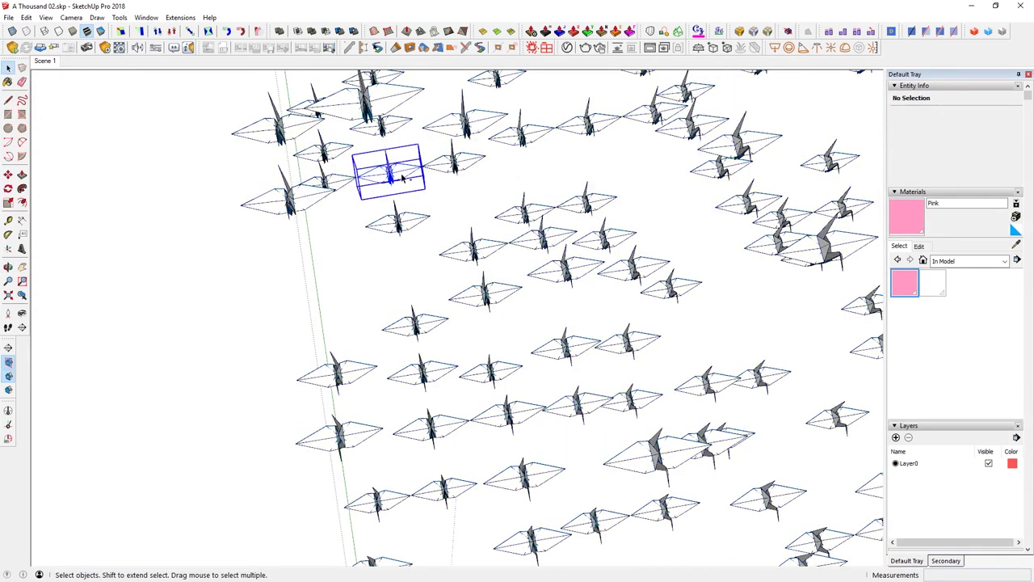
{"action": "key", "text": "ctrl+c"}
{"action": "key", "text": "Escape"}
{"action": "scroll", "coordinate": [401, 178], "scroll_direction": "down", "scroll_amount": 12}
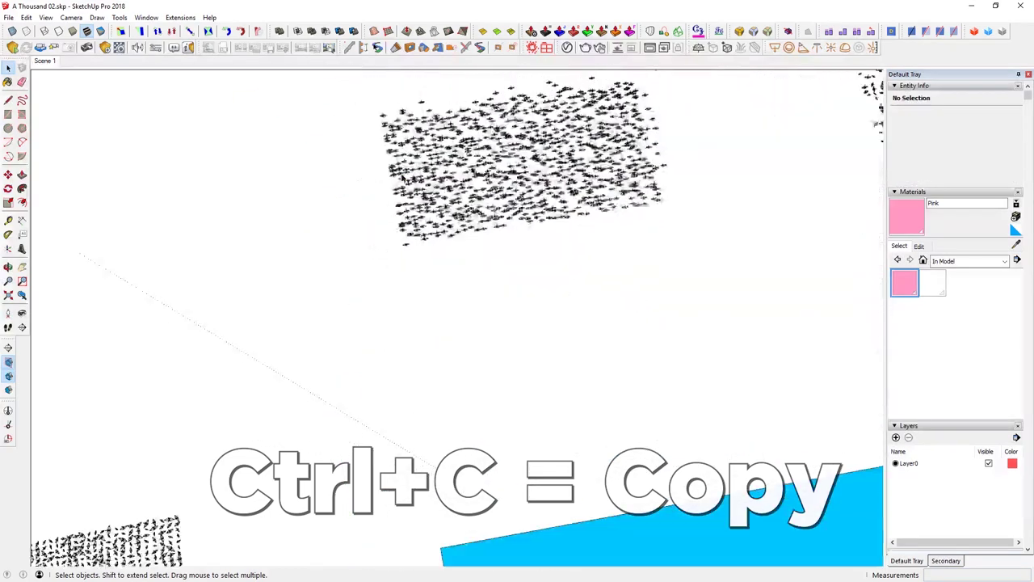
Paste the copied crane onto the large ground rectangle near its lower-left corner and select the rectangle's face
{"action": "middle_click_drag", "start_coordinate": [542, 295], "coordinate": [441, 98], "text": "shift"}
{"action": "scroll", "coordinate": [407, 390], "scroll_direction": "up", "scroll_amount": 3}
{"action": "key", "text": "ctrl+v"}
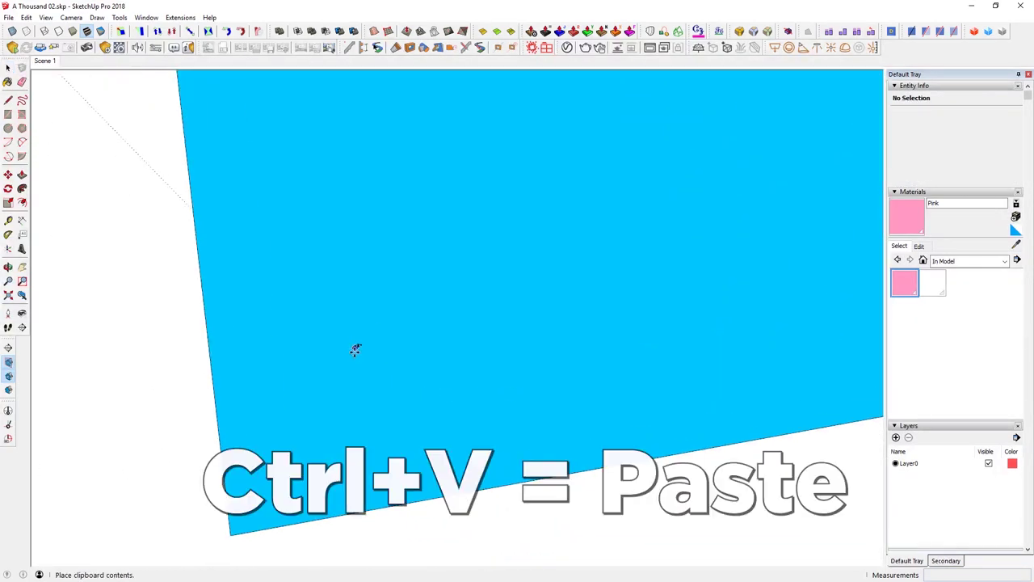
{"action": "left_click", "coordinate": [356, 354]}
{"action": "scroll", "coordinate": [375, 408], "scroll_direction": "down", "scroll_amount": 10}
{"action": "left_click", "coordinate": [461, 352]}
{"action": "scroll", "coordinate": [447, 392], "scroll_direction": "up", "scroll_amount": 4}
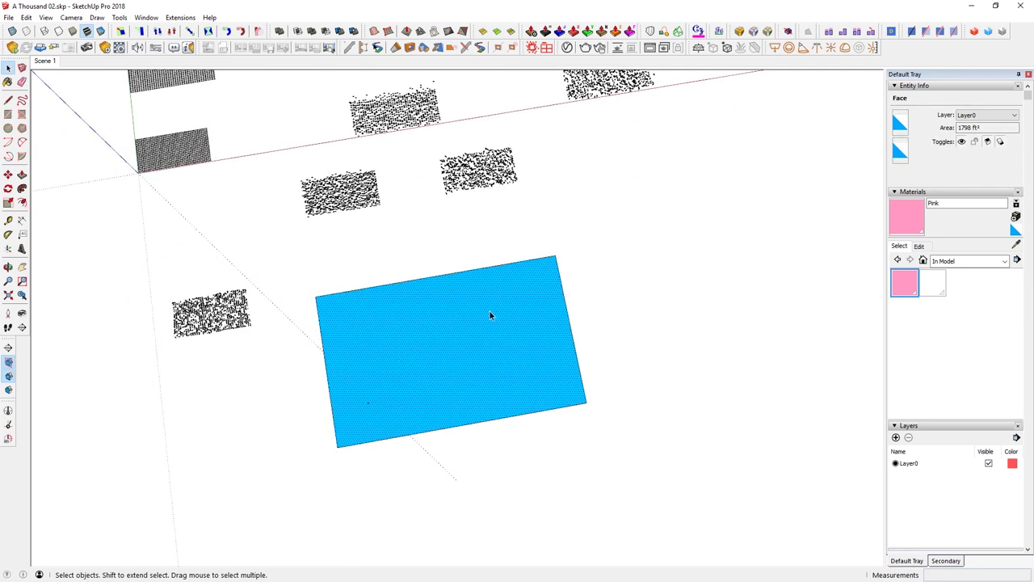
Draw an S-shaped path of two connected arcs across the ground rectangle, the first with a bulge of about 4' 1"
{"action": "scroll", "coordinate": [348, 397], "scroll_direction": "up", "scroll_amount": 2}
{"action": "key", "text": "a"}
{"action": "left_click", "coordinate": [340, 370]}
{"action": "left_click", "coordinate": [478, 345]}
{"action": "left_click", "coordinate": [438, 321]}
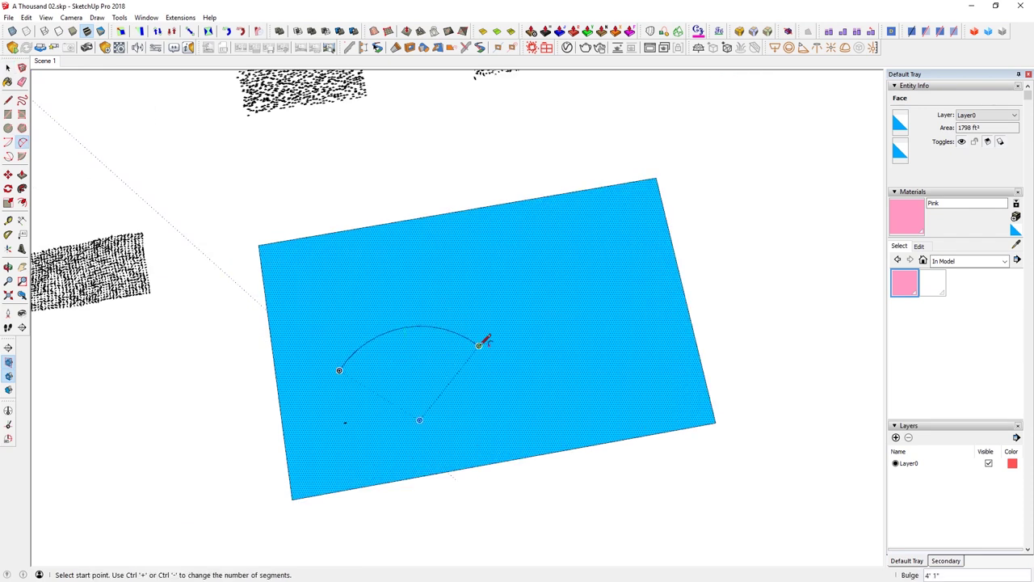
{"action": "left_click", "coordinate": [628, 321]}
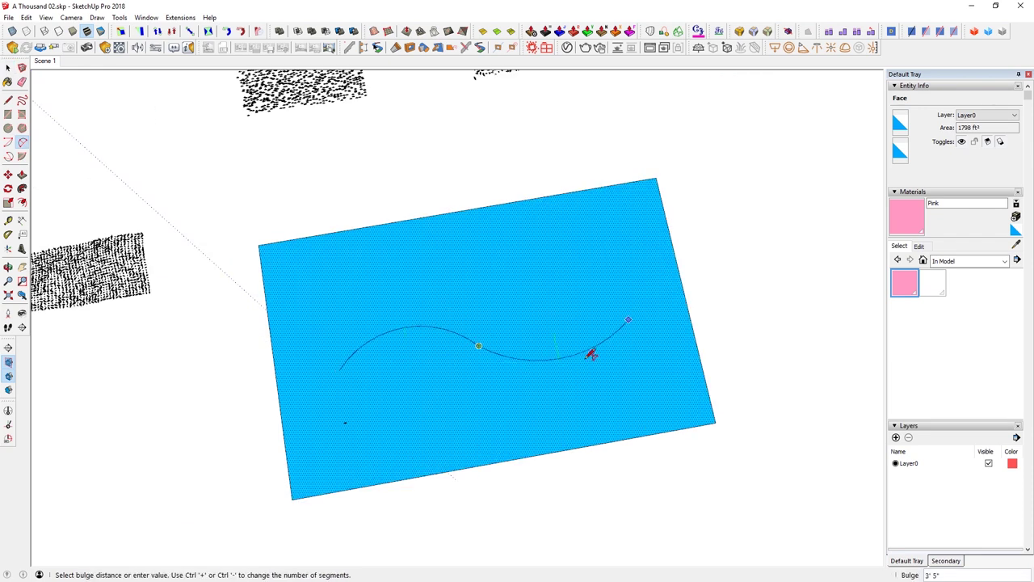
{"action": "left_click", "coordinate": [590, 356]}
{"action": "key", "text": "space"}
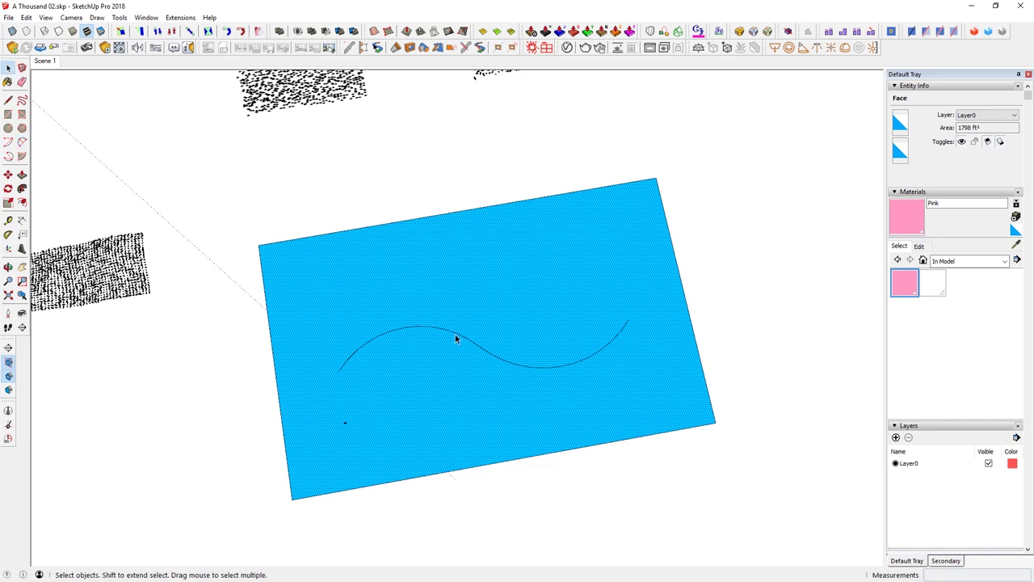
Remove the two arcs from the ground rectangle and bring up Fredo6's BZ__Toolbar for Bezier Spline curves
{"action": "scroll", "coordinate": [585, 444], "scroll_direction": "down", "scroll_amount": 5}
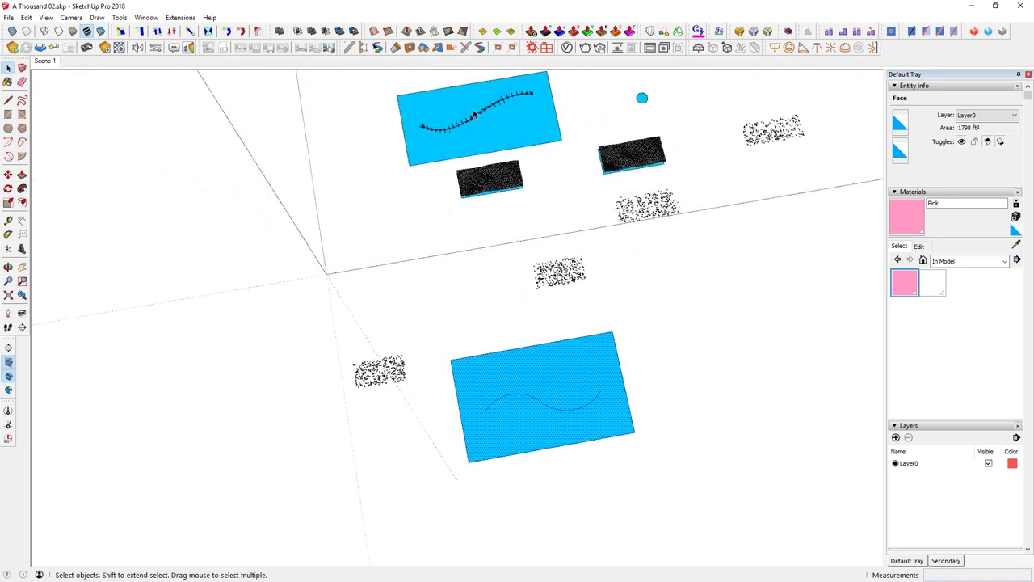
{"action": "scroll", "coordinate": [459, 128], "scroll_direction": "up", "scroll_amount": 2}
{"action": "scroll", "coordinate": [458, 127], "scroll_direction": "up", "scroll_amount": 2}
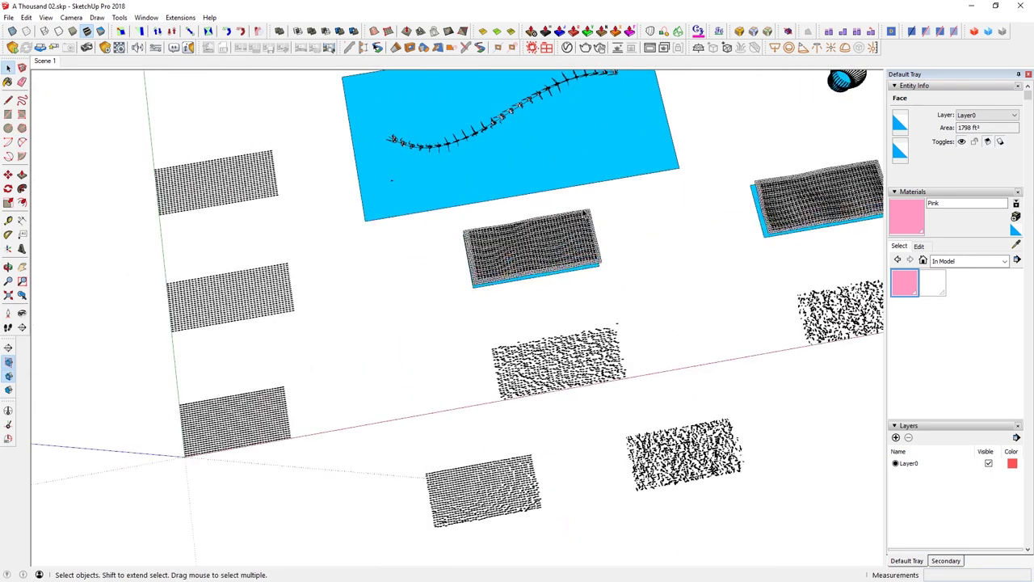
{"action": "scroll", "coordinate": [584, 213], "scroll_direction": "down", "scroll_amount": 4}
{"action": "scroll", "coordinate": [608, 463], "scroll_direction": "up", "scroll_amount": 2}
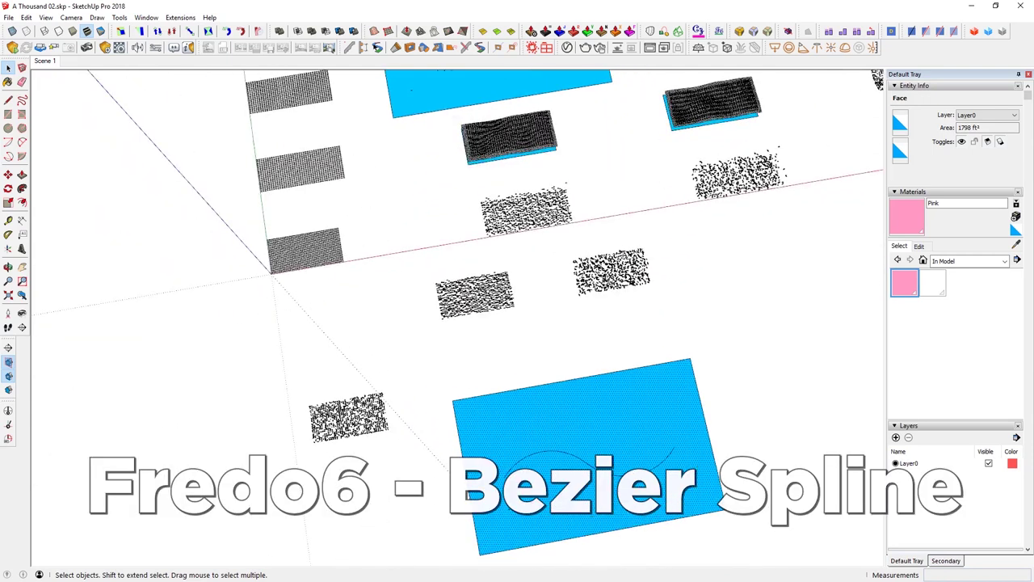
{"action": "left_click", "coordinate": [647, 471]}
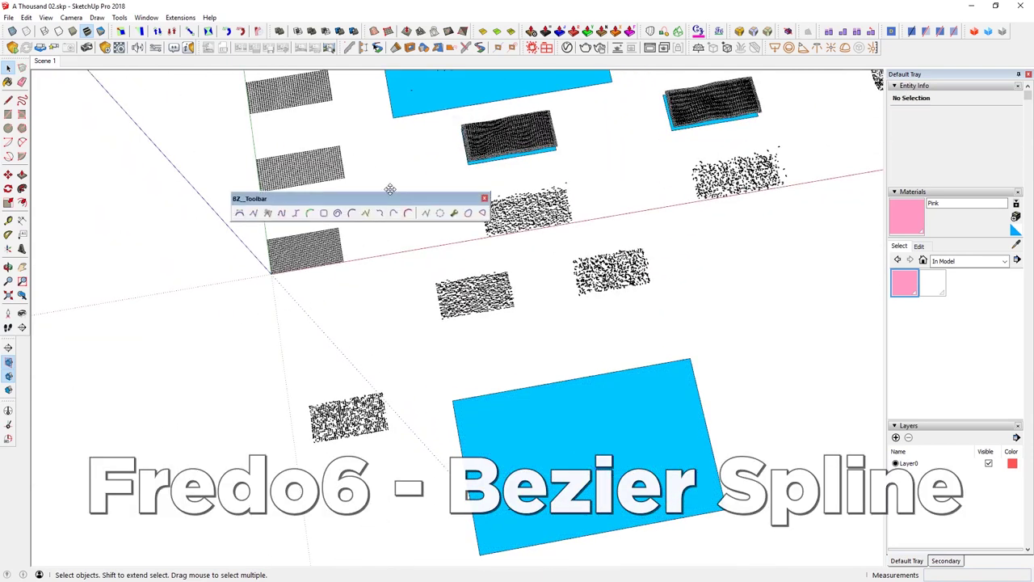
{"action": "left_click_drag", "start_coordinate": [406, 197], "coordinate": [227, 91]}
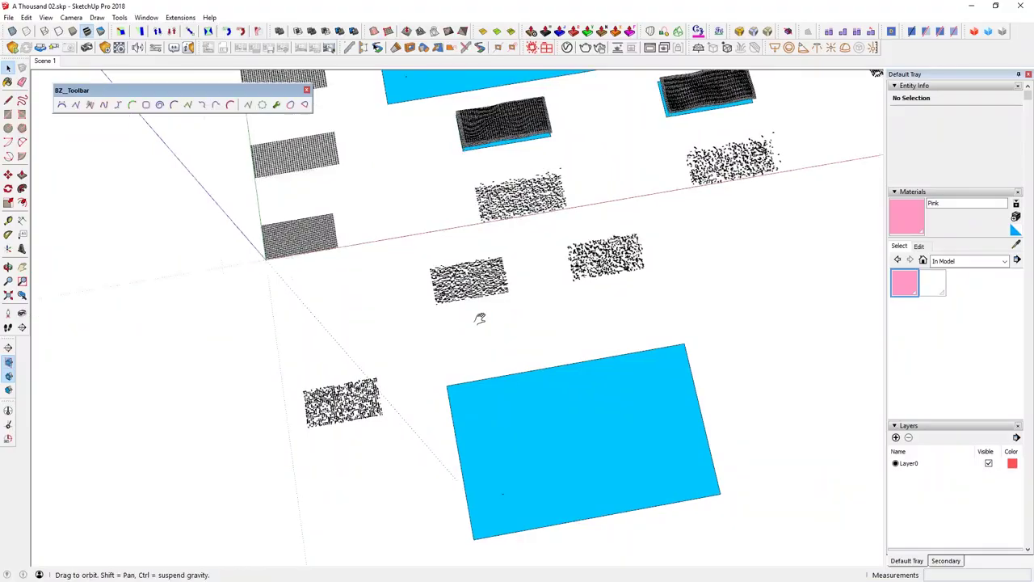
{"action": "middle_click_drag", "start_coordinate": [480, 319], "coordinate": [491, 354]}
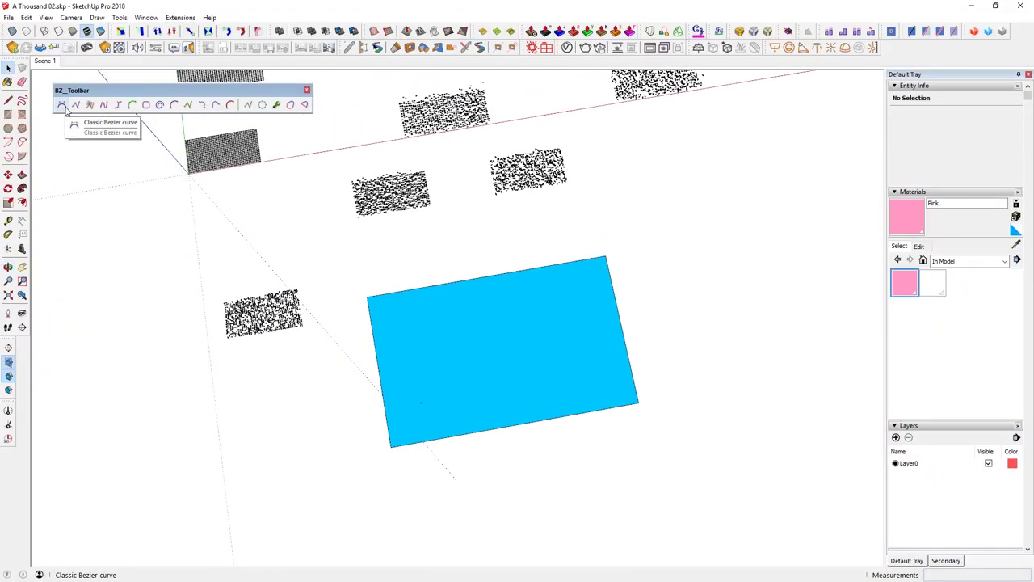
{"action": "key", "text": "ctrl"}
{"action": "key", "text": "ctrl"}
{"action": "key", "text": "ctrl"}
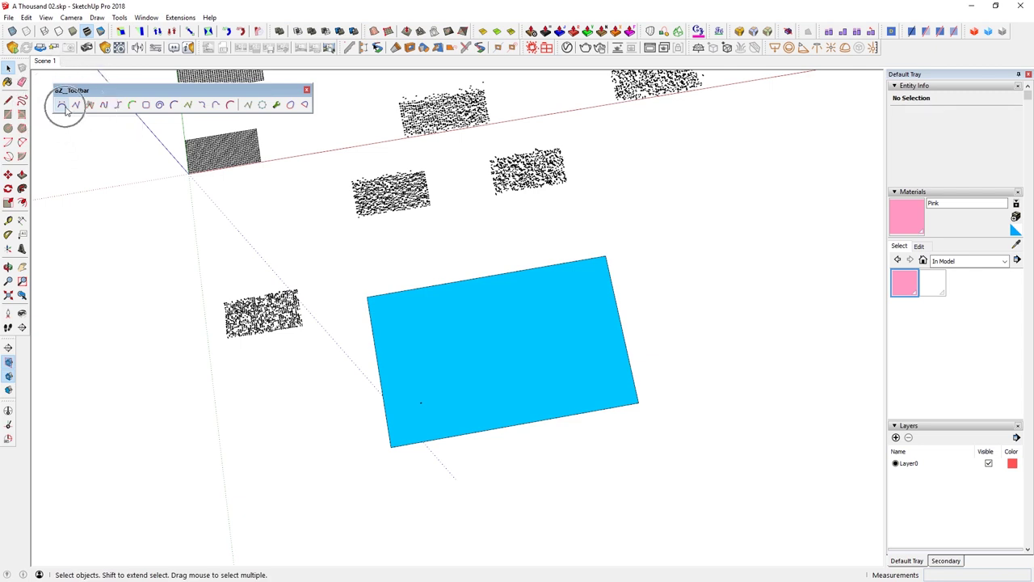
{"action": "left_click", "coordinate": [65, 107]}
{"action": "scroll", "coordinate": [543, 370], "scroll_direction": "up", "scroll_amount": 1}
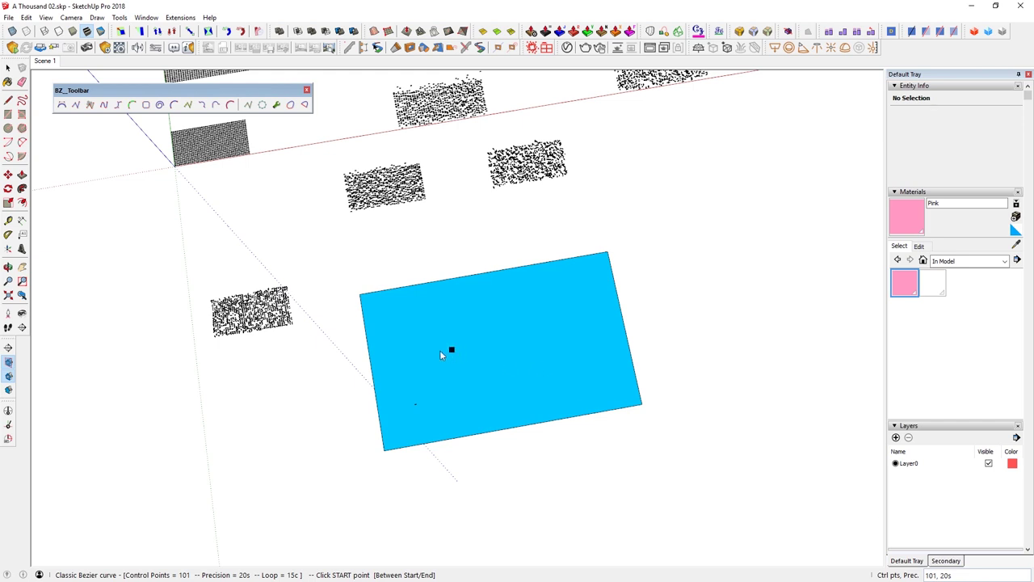
{"action": "scroll", "coordinate": [171, 161], "scroll_direction": "up", "scroll_amount": 2}
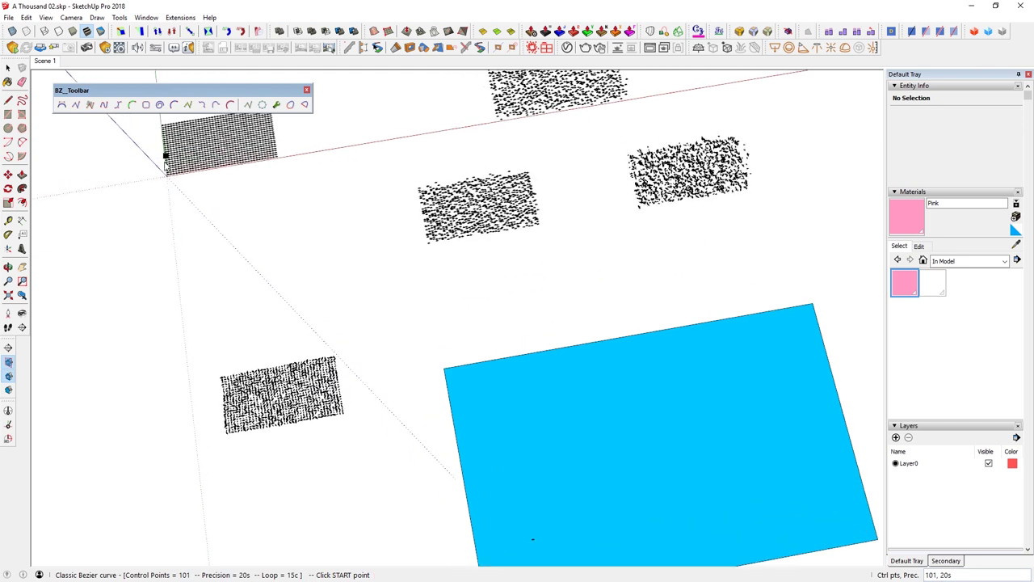
{"action": "scroll", "coordinate": [547, 449], "scroll_direction": "down", "scroll_amount": 4}
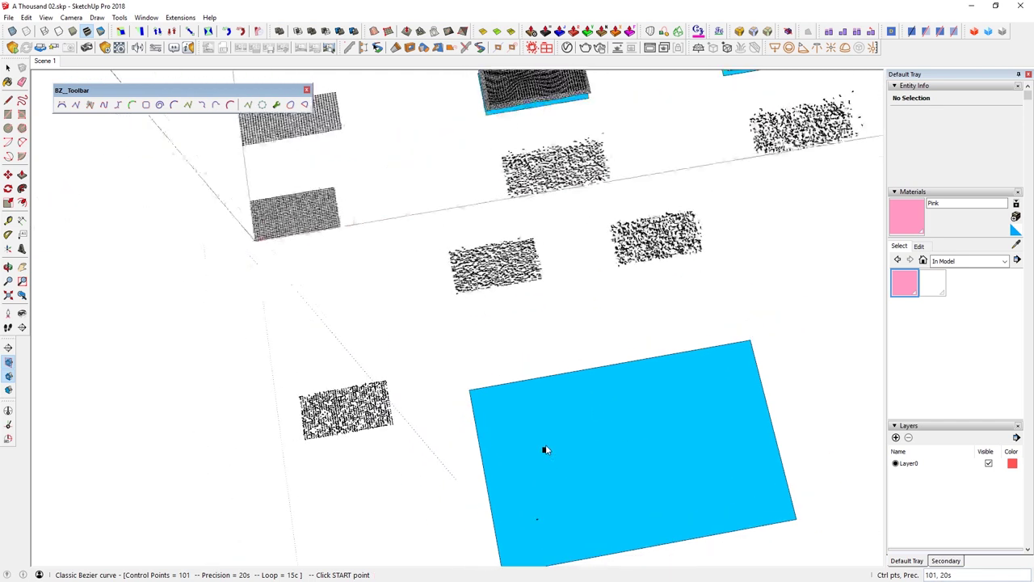
{"action": "middle_click_drag", "start_coordinate": [688, 208], "coordinate": [547, 353], "text": "shift"}
{"action": "key", "text": "space"}
Examine the finished ring of crane strings arrayed around the circle, including the components that make up one string
{"action": "scroll", "coordinate": [586, 225], "scroll_direction": "up", "scroll_amount": 10}
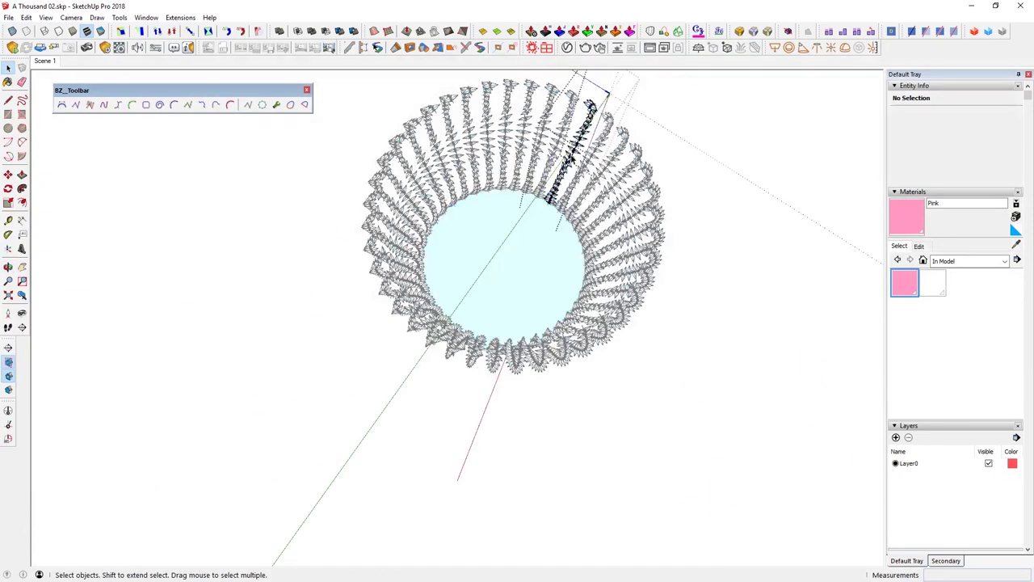
{"action": "key", "text": "ctrl+a"}
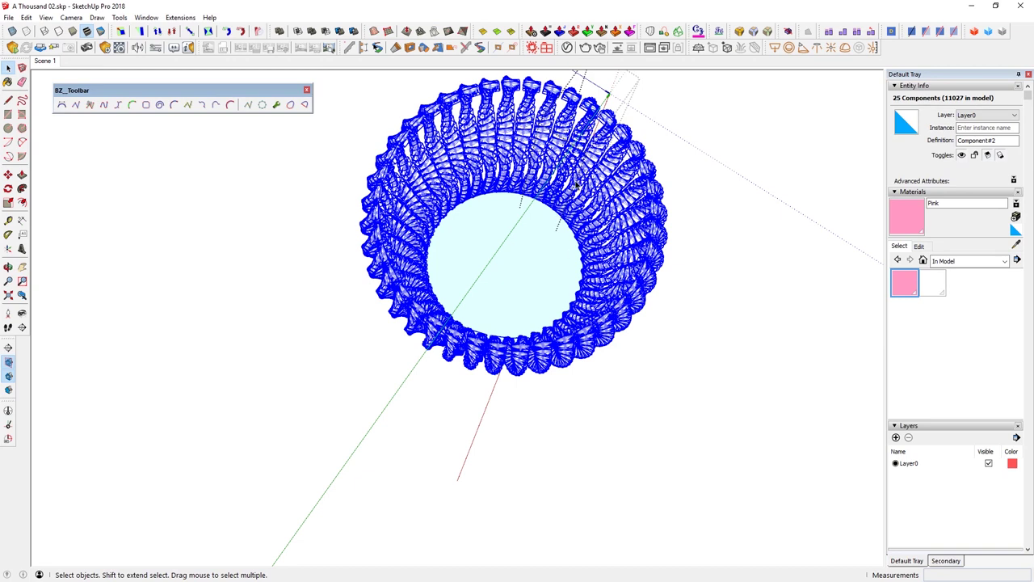
{"action": "left_click", "coordinate": [539, 224]}
{"action": "scroll", "coordinate": [539, 224], "scroll_direction": "down", "scroll_amount": 11}
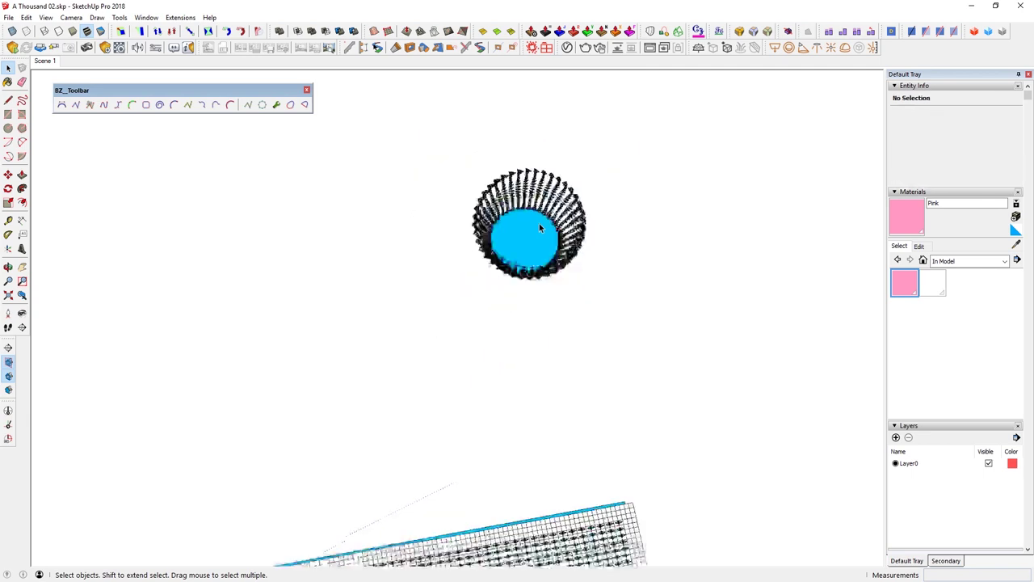
{"action": "middle_click_drag", "start_coordinate": [539, 224], "coordinate": [540, 185], "text": "shift"}
{"action": "scroll", "coordinate": [537, 190], "scroll_direction": "down", "scroll_amount": 3}
{"action": "middle_click_drag", "start_coordinate": [387, 455], "coordinate": [485, 227], "text": "shift"}
{"action": "scroll", "coordinate": [450, 322], "scroll_direction": "up", "scroll_amount": 5}
{"action": "middle_click_drag", "start_coordinate": [451, 326], "coordinate": [461, 282]}
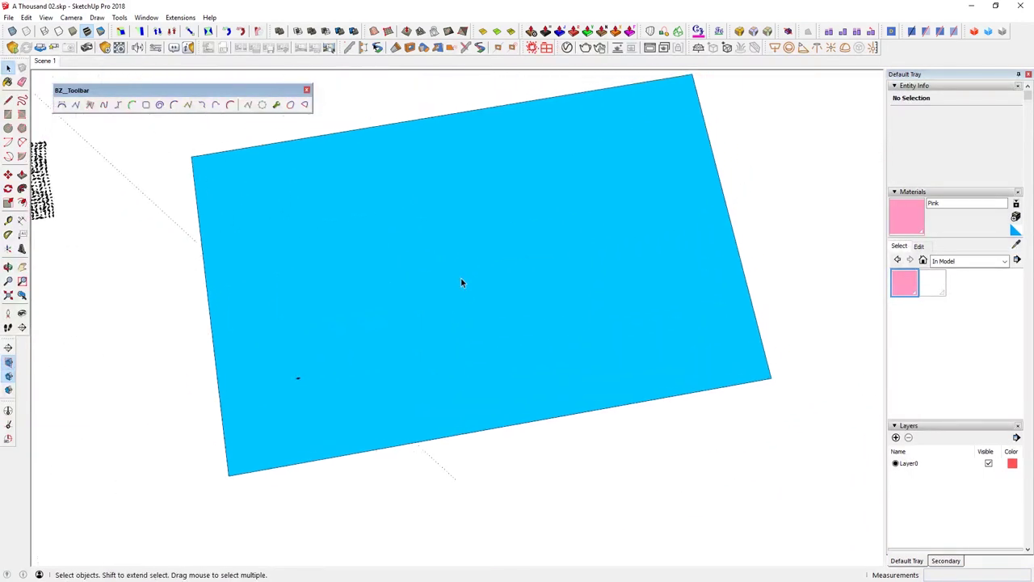
Draw a Classic Bezier S-curve about 46' 7" long with two control points and a precision of 25s across the ground rectangle
{"action": "left_click", "coordinate": [61, 104]}
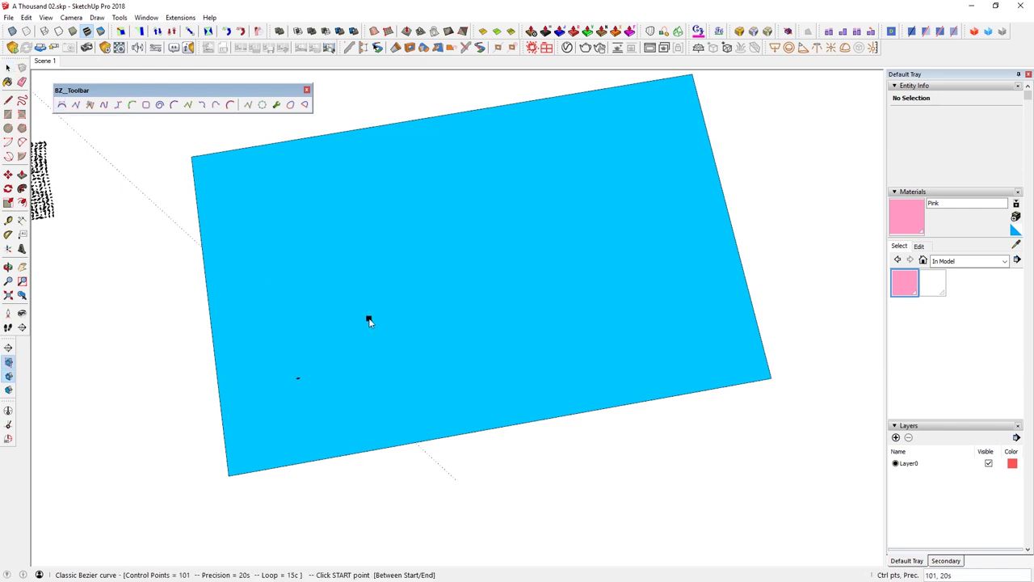
{"action": "type", "text": "25s"}
{"action": "left_click", "coordinate": [270, 310]}
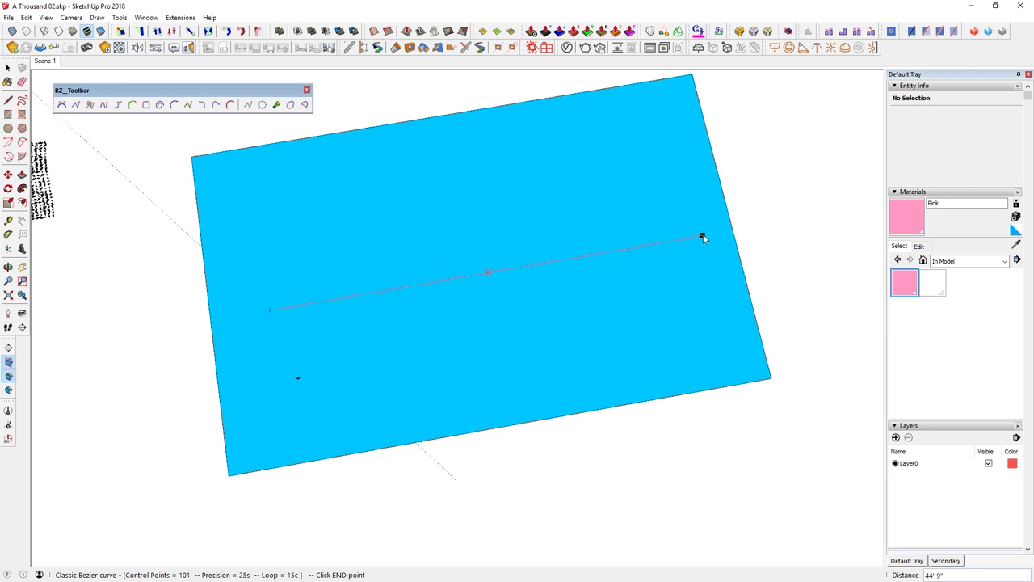
{"action": "left_click", "coordinate": [688, 183]}
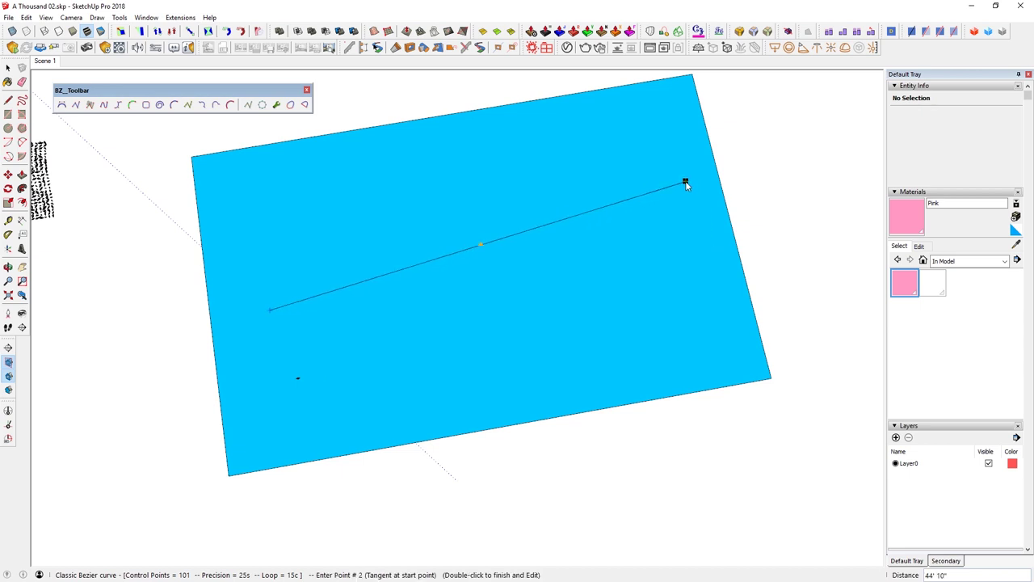
{"action": "left_click", "coordinate": [350, 184]}
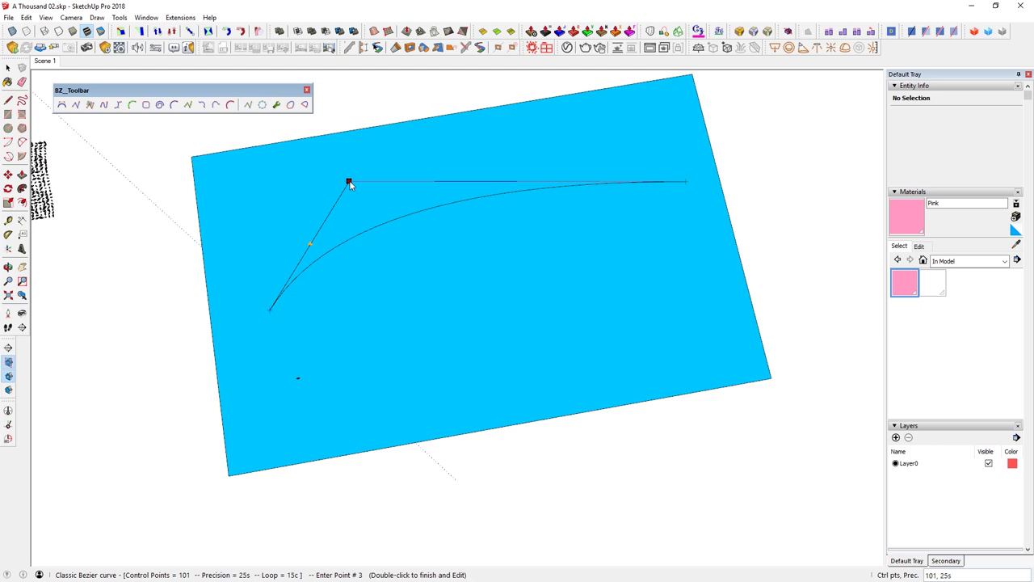
{"action": "double_click", "coordinate": [575, 289]}
{"action": "middle_click_drag", "start_coordinate": [358, 312], "coordinate": [471, 340]}
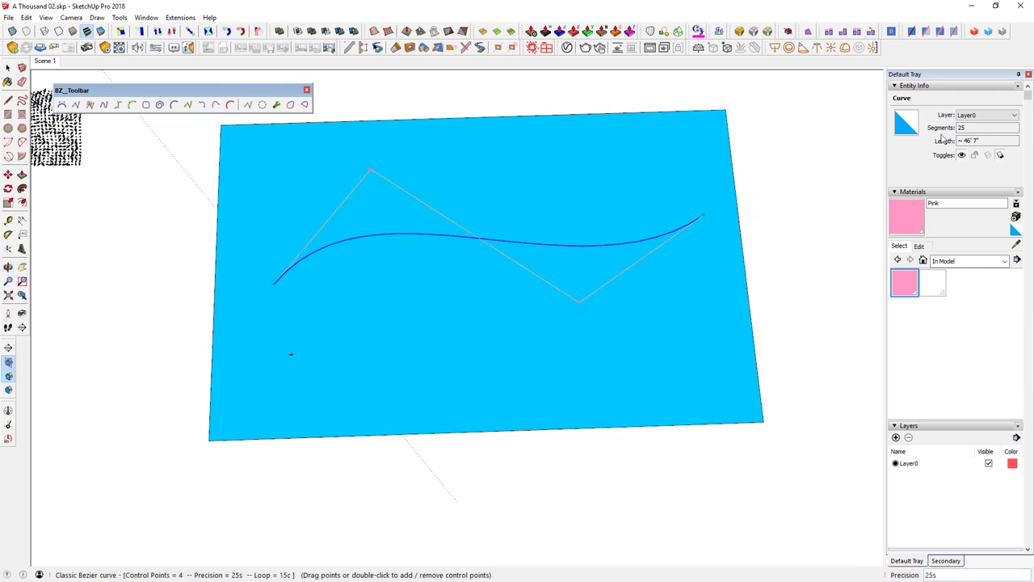
{"action": "left_click", "coordinate": [976, 127]}
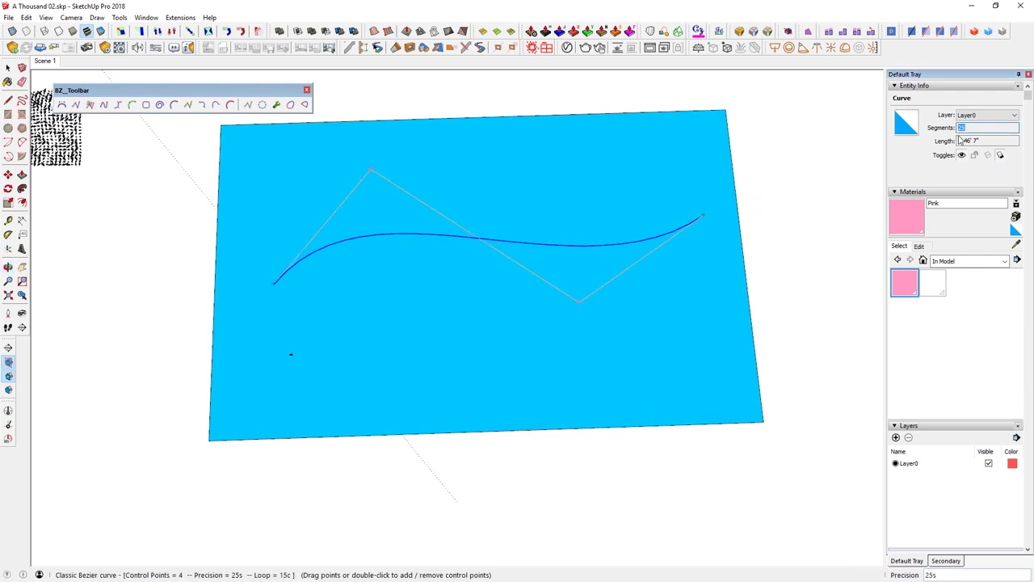
{"action": "left_click", "coordinate": [507, 366]}
String the crane along the Bezier curve with Component Stringer, edges not reversed, Uniform scaling, 0.0 degrees component rotation and 360 degrees total rotation
{"action": "middle_click_drag", "start_coordinate": [507, 367], "coordinate": [469, 344]}
{"action": "scroll", "coordinate": [302, 350], "scroll_direction": "up", "scroll_amount": 4}
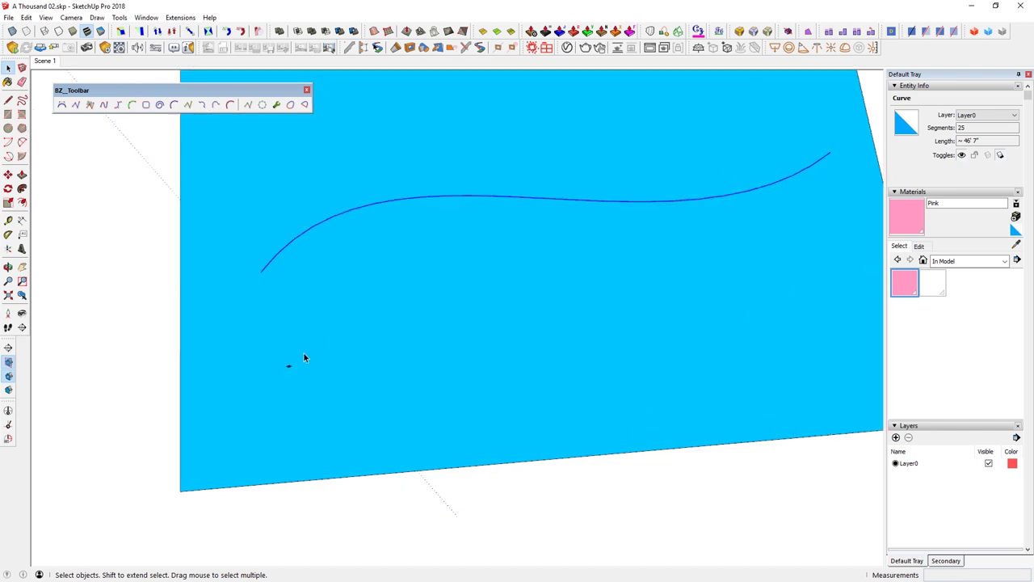
{"action": "middle_click_drag", "start_coordinate": [242, 404], "coordinate": [248, 371]}
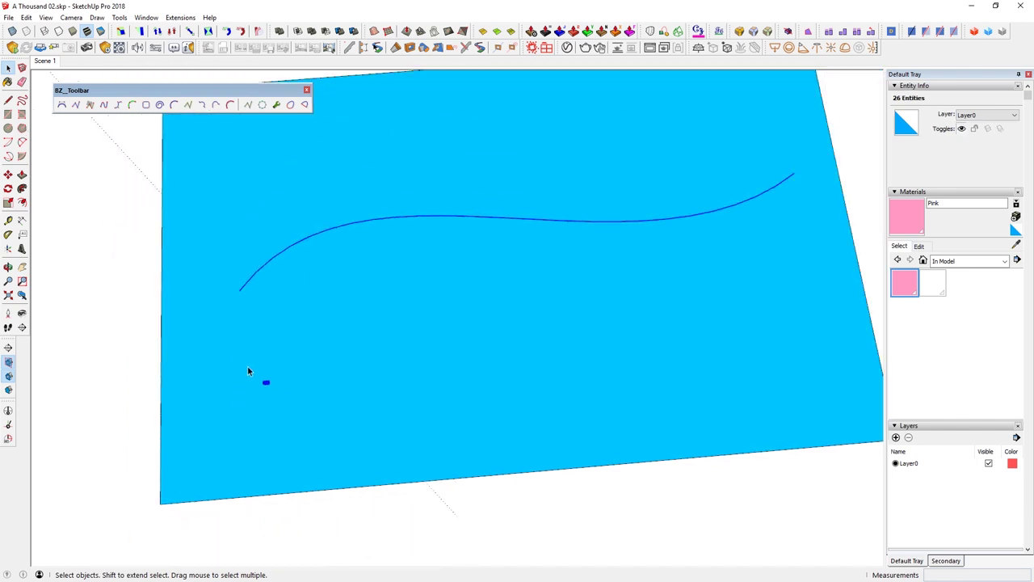
{"action": "left_click", "coordinate": [388, 220]}
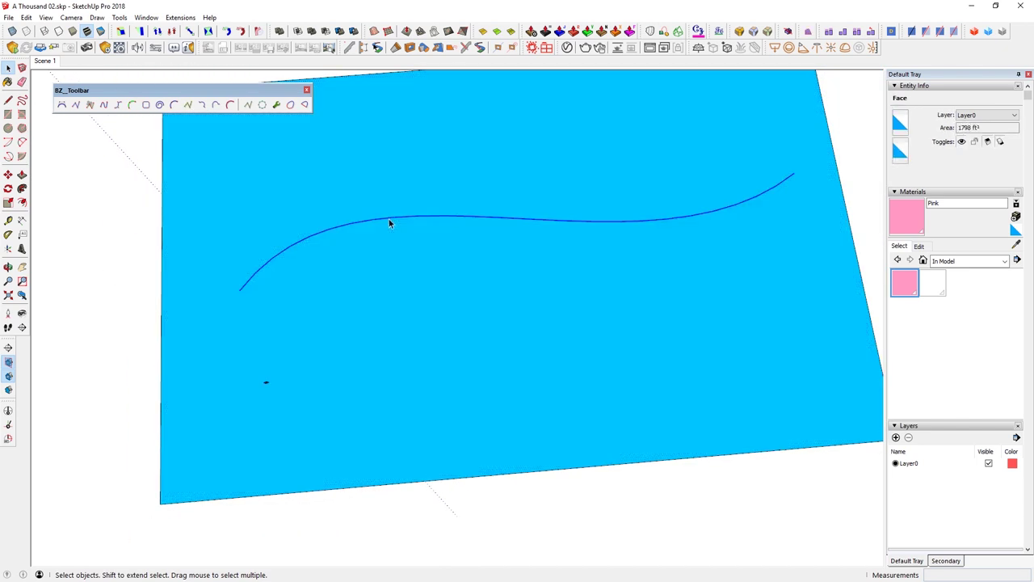
{"action": "left_click", "coordinate": [266, 382], "text": "shift"}
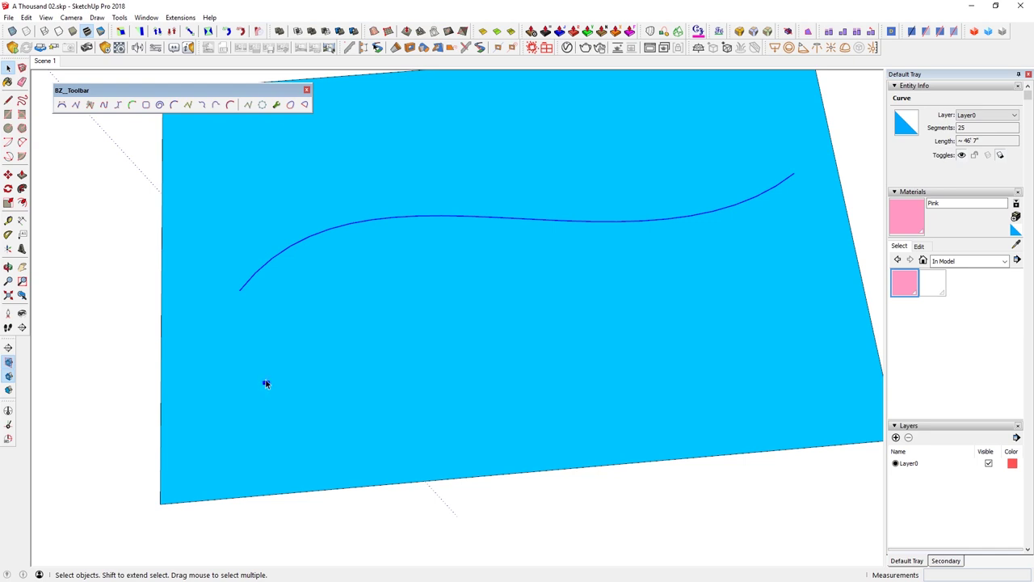
{"action": "left_click", "coordinate": [180, 17]}
{"action": "mouse_move", "coordinate": [226, 72]}
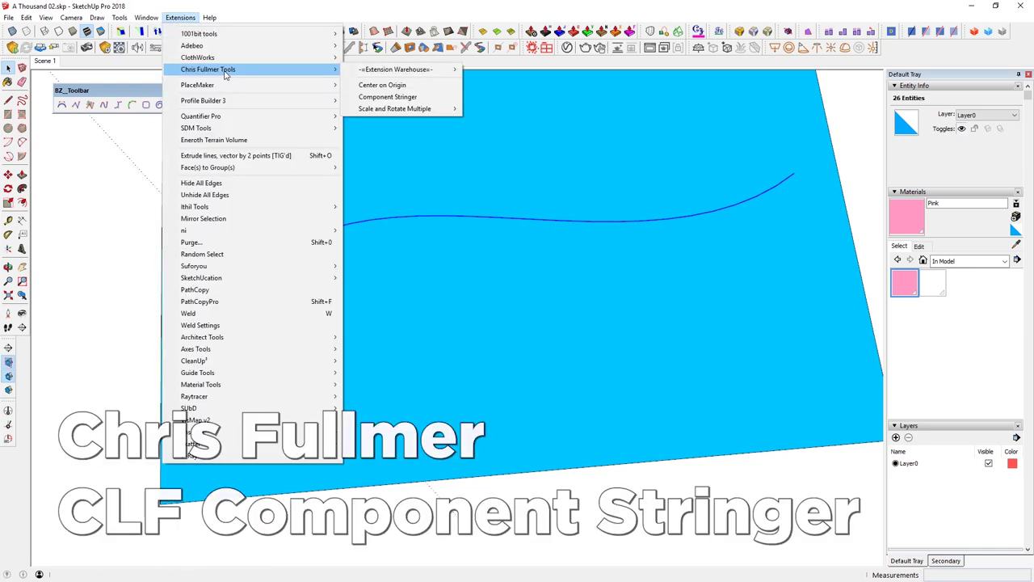
{"action": "left_click", "coordinate": [396, 98]}
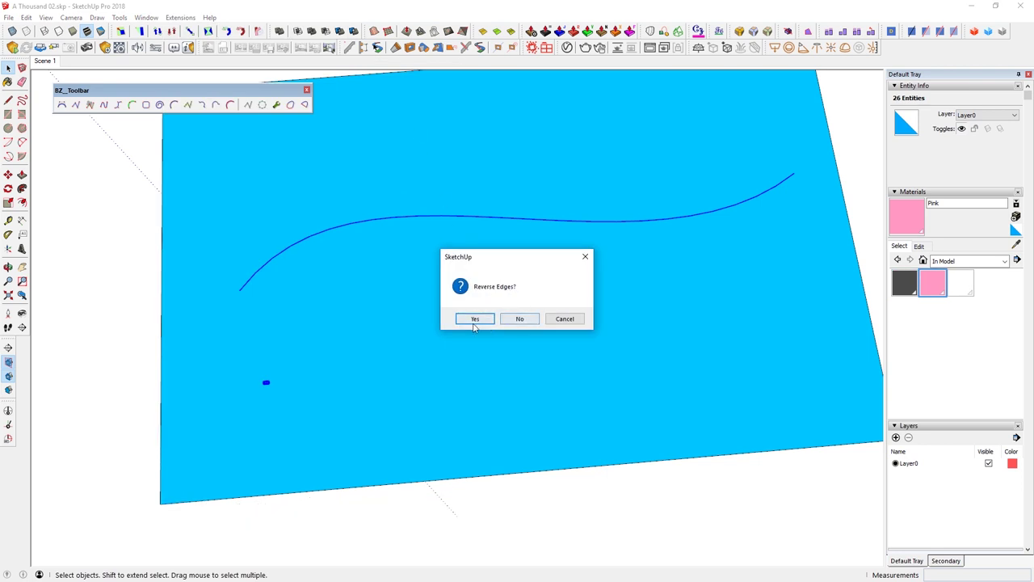
{"action": "left_click", "coordinate": [530, 320]}
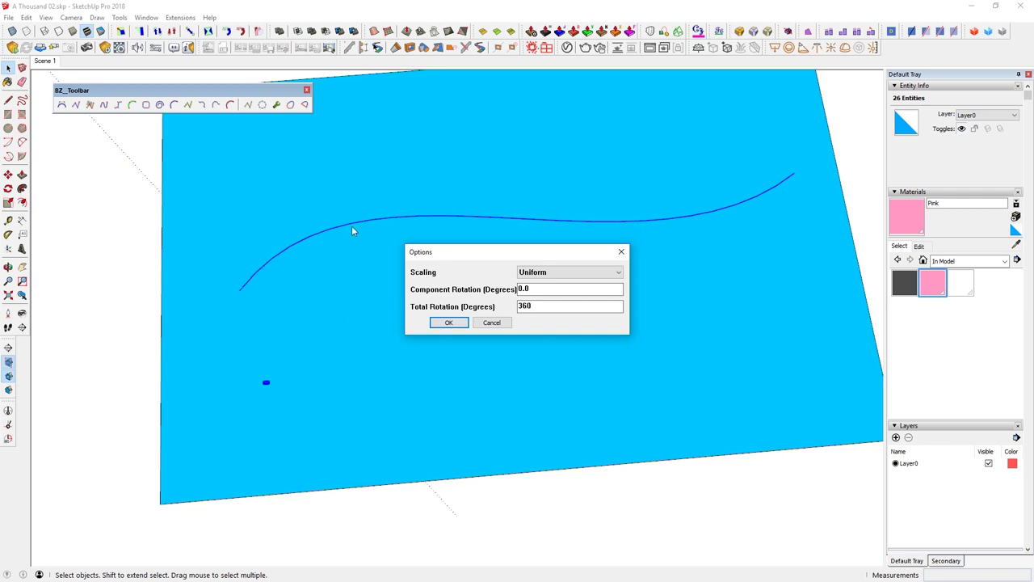
{"action": "left_click", "coordinate": [449, 323]}
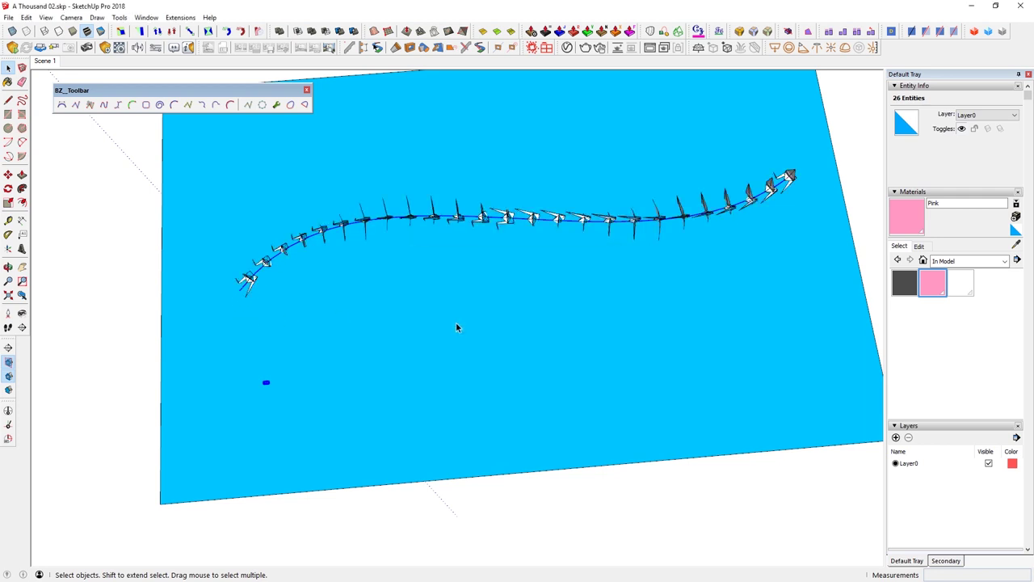
{"action": "middle_click_drag", "start_coordinate": [763, 250], "coordinate": [746, 78]}
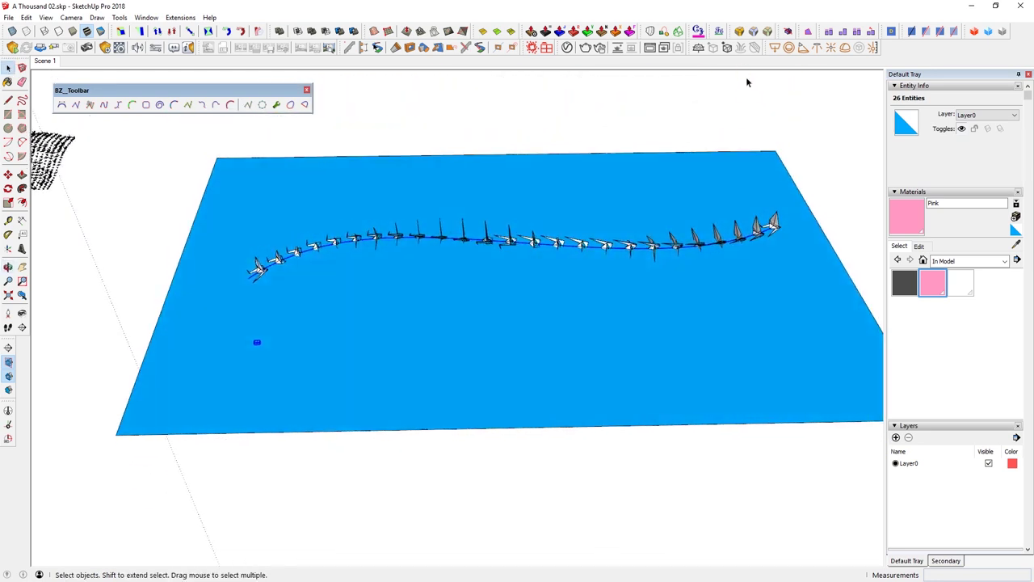
{"action": "scroll", "coordinate": [778, 229], "scroll_direction": "up", "scroll_amount": 2}
{"action": "scroll", "coordinate": [780, 232], "scroll_direction": "down", "scroll_amount": 2}
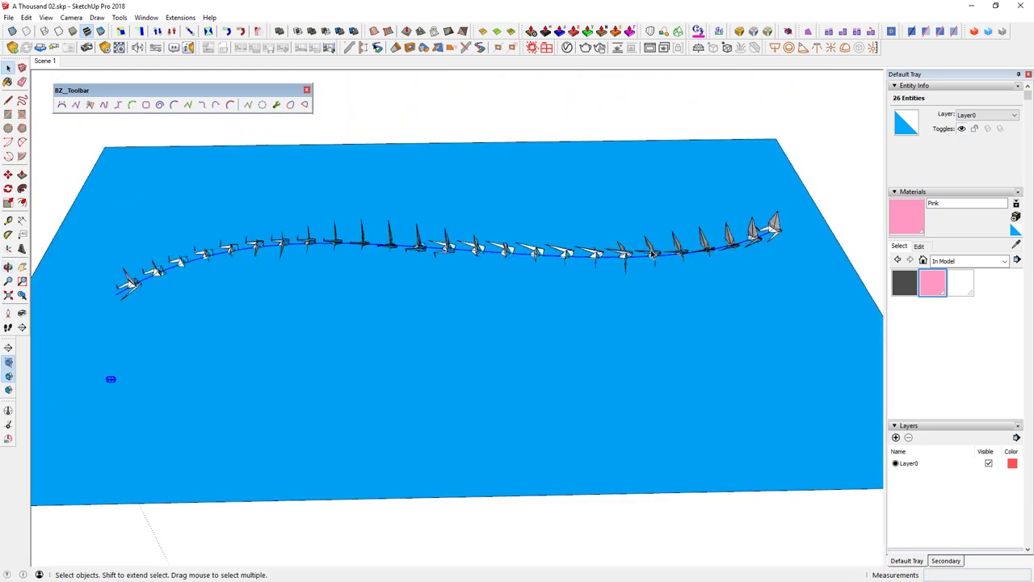
Group the crane string with its curve and place a copy of the group beside the blue ground rectangle
{"action": "left_click_drag", "start_coordinate": [173, 184], "coordinate": [884, 367]}
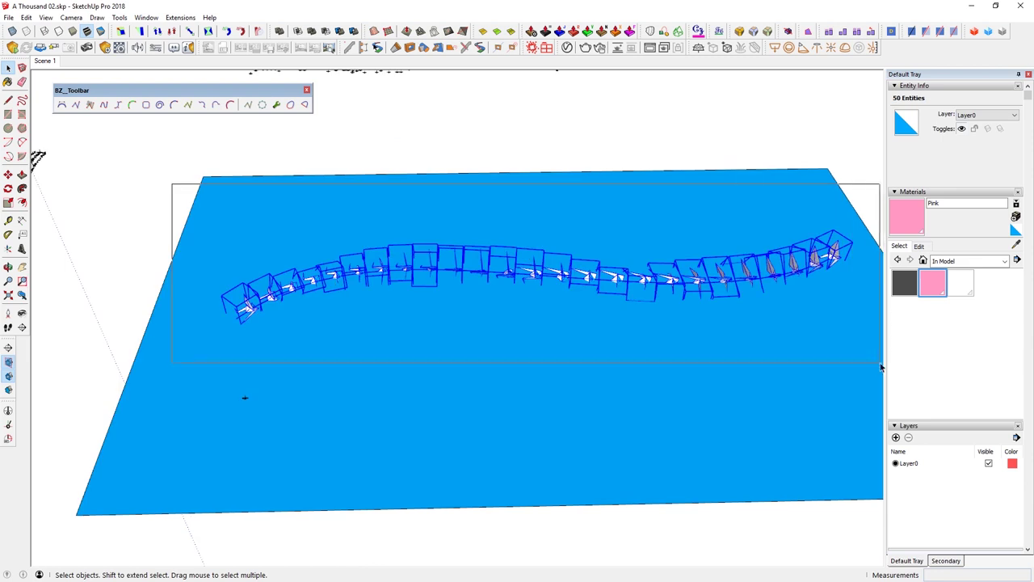
{"action": "key", "text": "ctrl+g"}
{"action": "middle_click_drag", "start_coordinate": [679, 340], "coordinate": [630, 327], "text": "shift"}
{"action": "scroll", "coordinate": [474, 329], "scroll_direction": "down", "scroll_amount": 3}
{"action": "key", "text": "m"}
{"action": "key", "text": "ctrl"}
{"action": "left_click", "coordinate": [399, 341]}
{"action": "left_click", "coordinate": [845, 331]}
{"action": "scroll", "coordinate": [776, 331], "scroll_direction": "up", "scroll_amount": 4}
{"action": "key", "text": "space"}
{"action": "scroll", "coordinate": [732, 297], "scroll_direction": "up", "scroll_amount": 2}
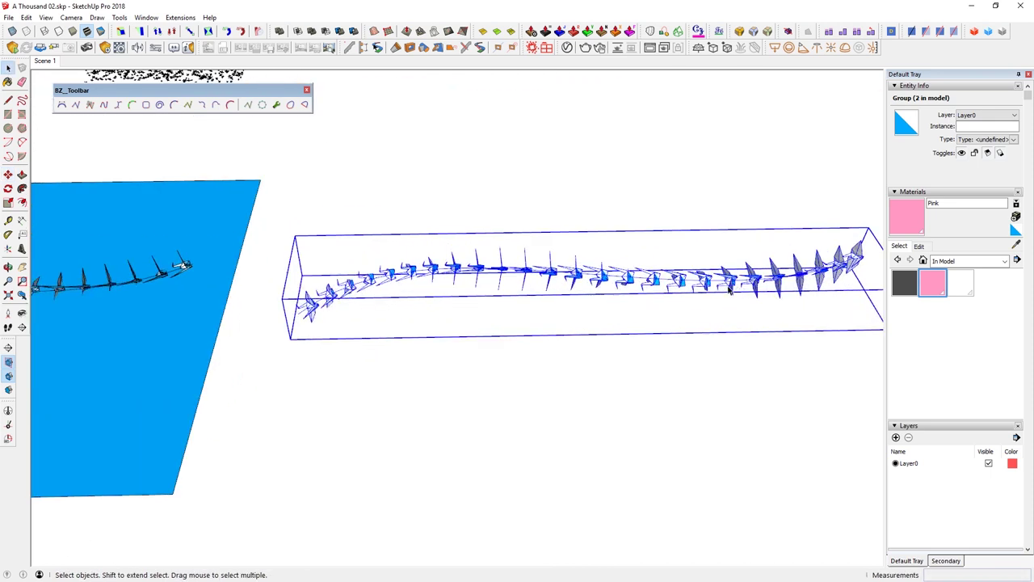
Convert the copied crane string into a component and rotate it 90 degrees so it stands upright
{"action": "right_click", "coordinate": [729, 292]}
{"action": "left_click", "coordinate": [772, 310]}
{"action": "left_click", "coordinate": [564, 416]}
{"action": "key", "text": "m"}
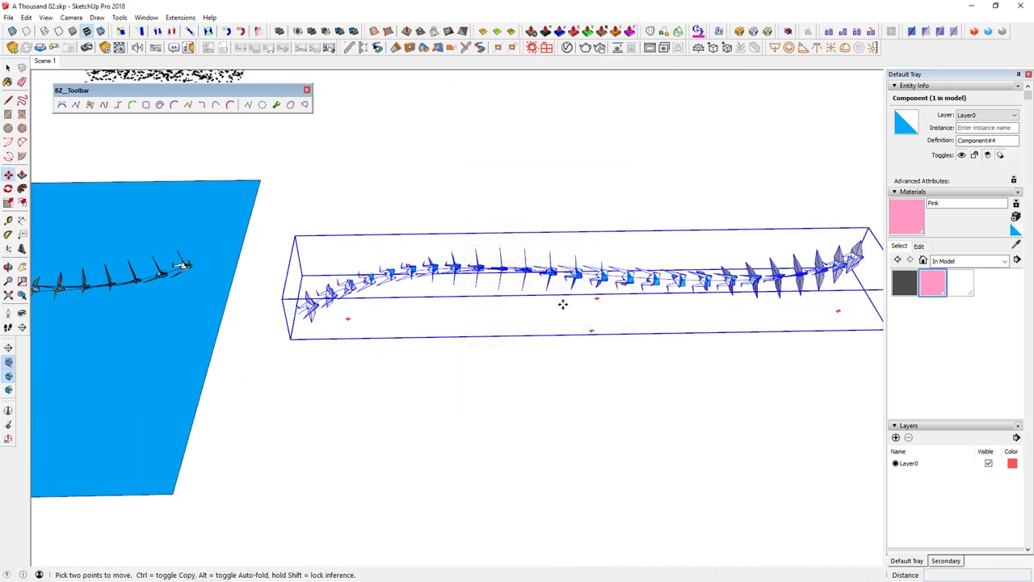
{"action": "left_click", "coordinate": [349, 319]}
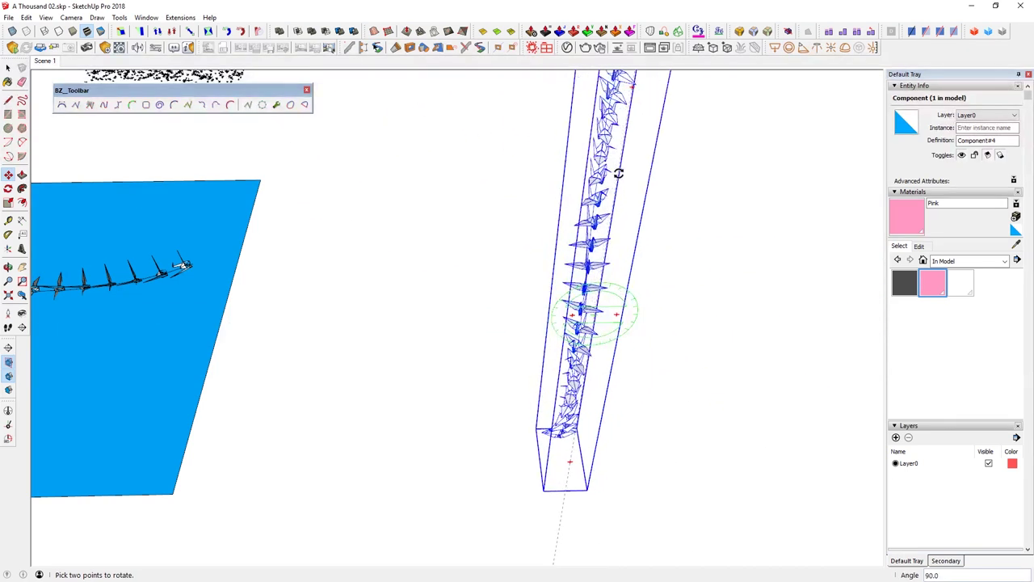
{"action": "left_click", "coordinate": [620, 176]}
{"action": "key", "text": "space"}
Check the base circle's radius on the finished ring and draw a matching circle about 2' in radius beside the upright crane string
{"action": "scroll", "coordinate": [577, 347], "scroll_direction": "down", "scroll_amount": 5}
{"action": "middle_click_drag", "start_coordinate": [531, 185], "coordinate": [506, 416], "text": "shift"}
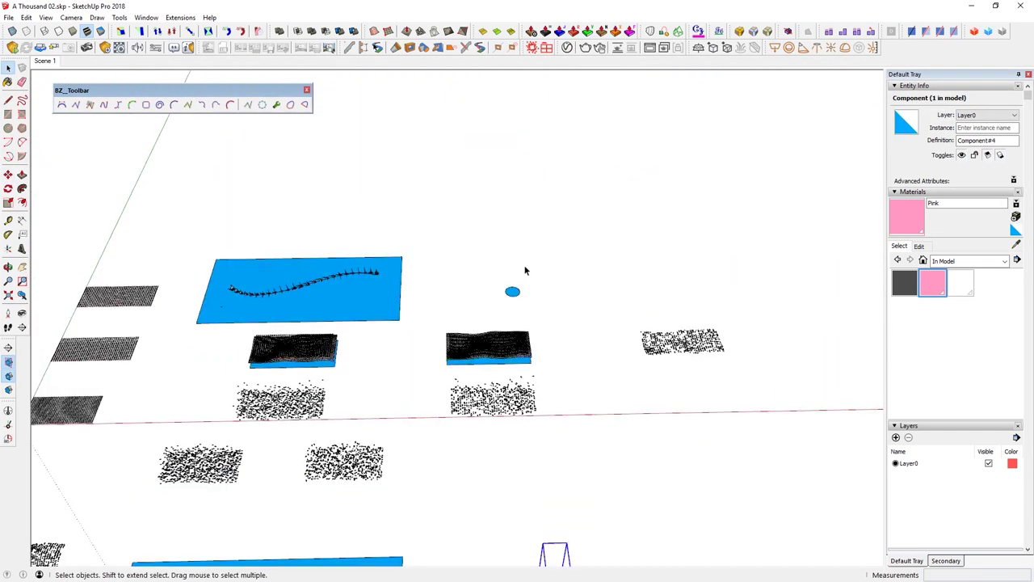
{"action": "scroll", "coordinate": [512, 295], "scroll_direction": "up", "scroll_amount": 2}
{"action": "scroll", "coordinate": [512, 304], "scroll_direction": "up", "scroll_amount": 3}
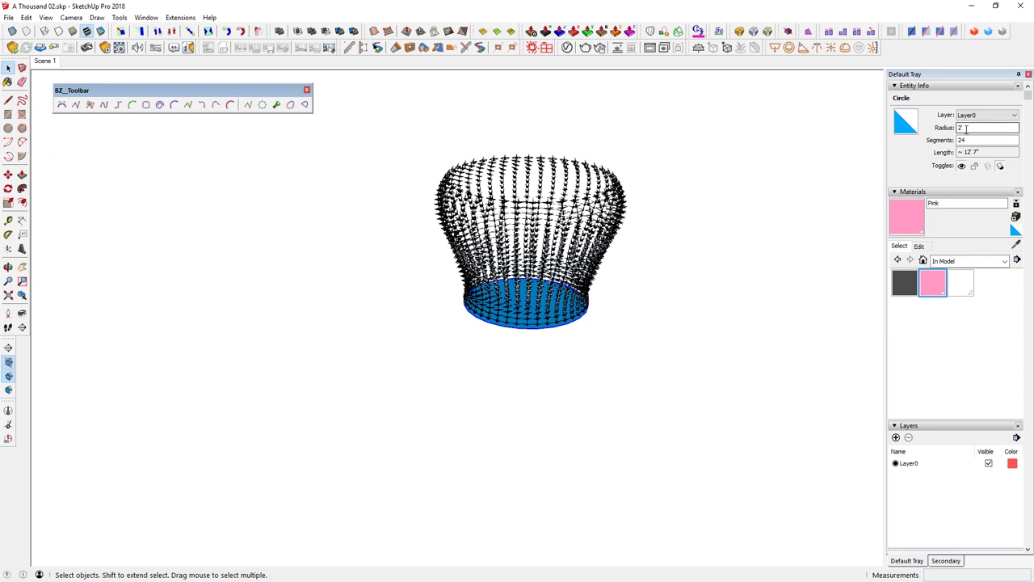
{"action": "left_click", "coordinate": [966, 128]}
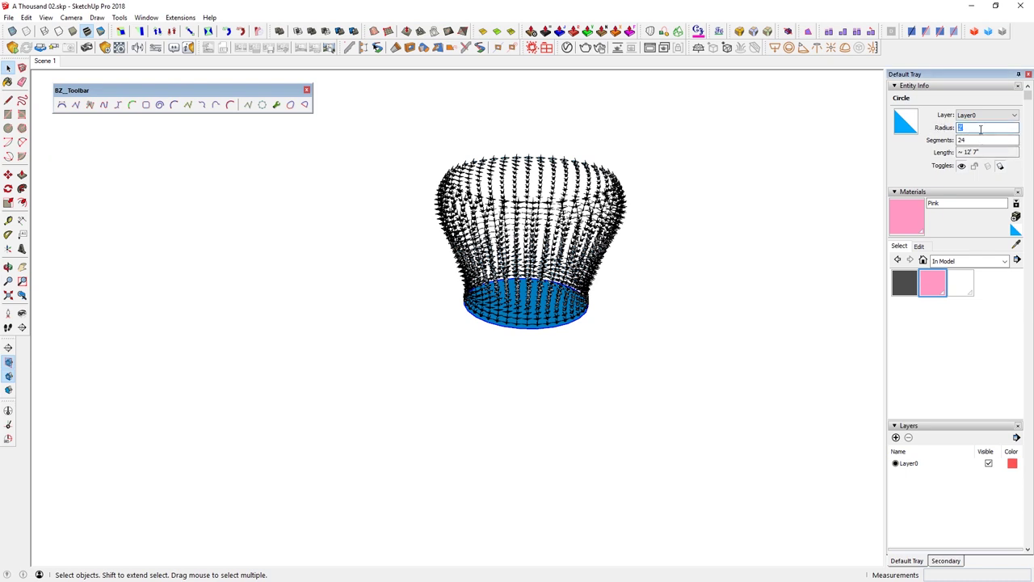
{"action": "scroll", "coordinate": [528, 279], "scroll_direction": "down", "scroll_amount": 9}
{"action": "middle_click_drag", "start_coordinate": [547, 392], "coordinate": [460, 187], "text": "shift"}
{"action": "scroll", "coordinate": [473, 388], "scroll_direction": "up", "scroll_amount": 5}
{"action": "key", "text": "c"}
{"action": "left_click", "coordinate": [446, 392]}
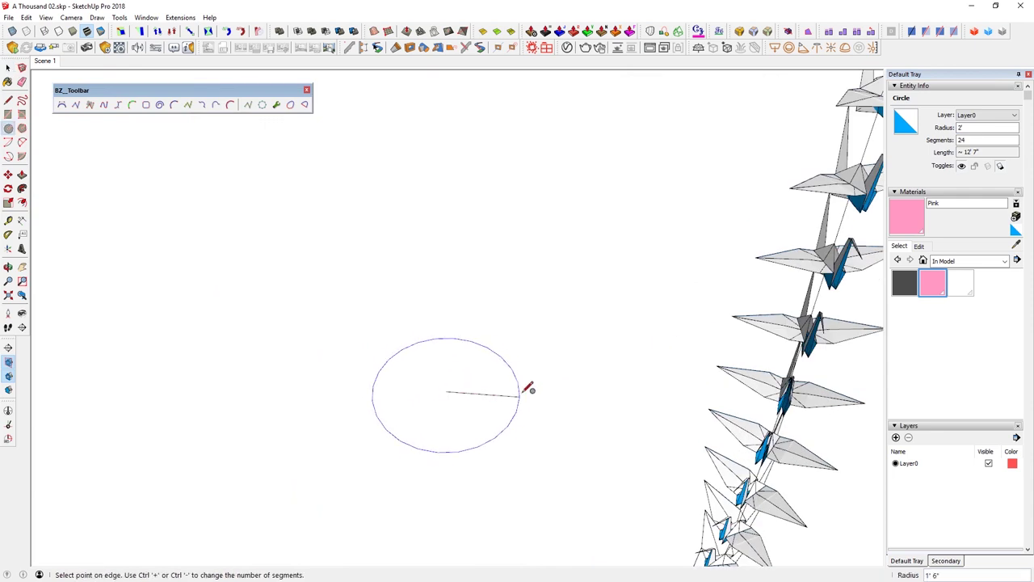
{"action": "left_click", "coordinate": [535, 380]}
{"action": "key", "text": "space"}
Scale the upright crane string component uniformly to 0.1 of its size
{"action": "left_click", "coordinate": [791, 386]}
{"action": "scroll", "coordinate": [803, 380], "scroll_direction": "down", "scroll_amount": 6}
{"action": "middle_click_drag", "start_coordinate": [802, 380], "coordinate": [671, 380]}
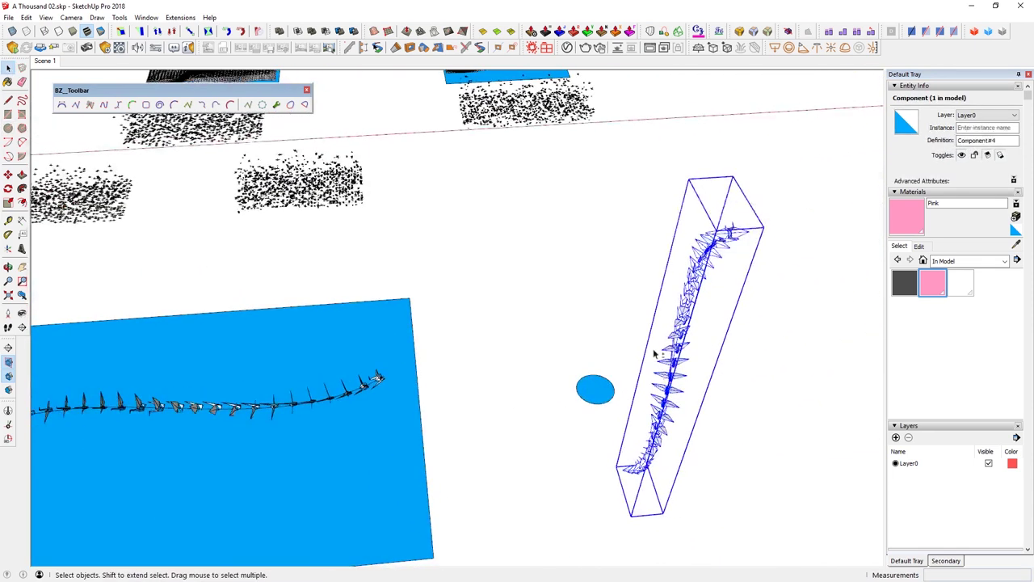
{"action": "key", "text": "s"}
{"action": "left_click", "coordinate": [732, 173]}
{"action": "left_click_drag", "start_coordinate": [717, 249], "coordinate": [674, 418]}
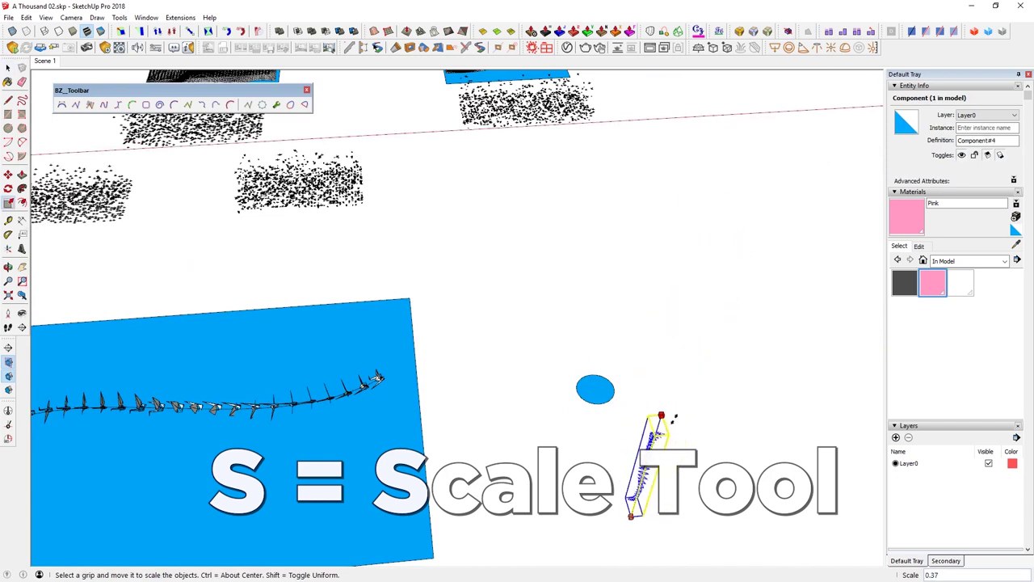
{"action": "type", "text": "0"}
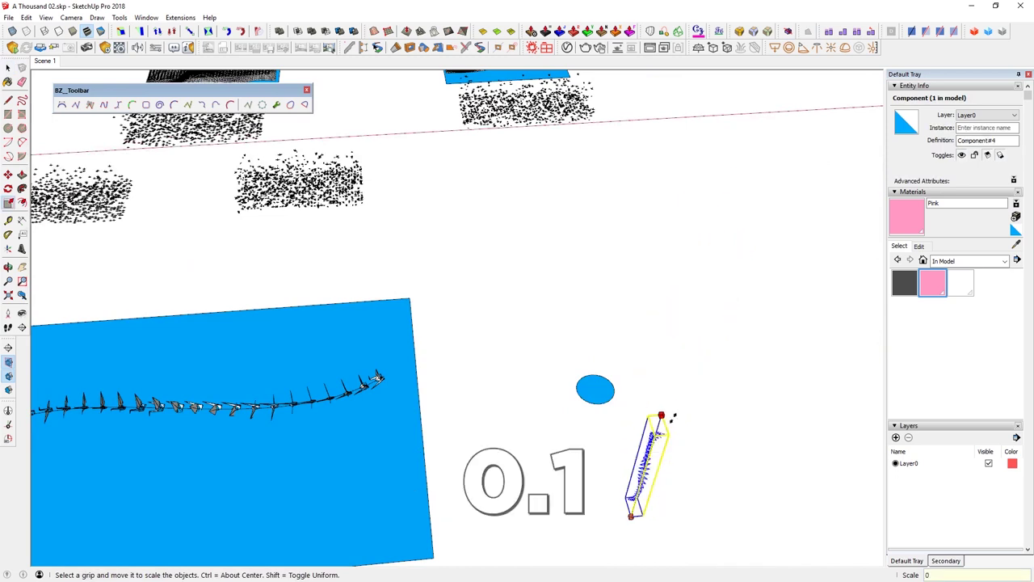
{"action": "key", "text": "Return"}
{"action": "key", "text": "space"}
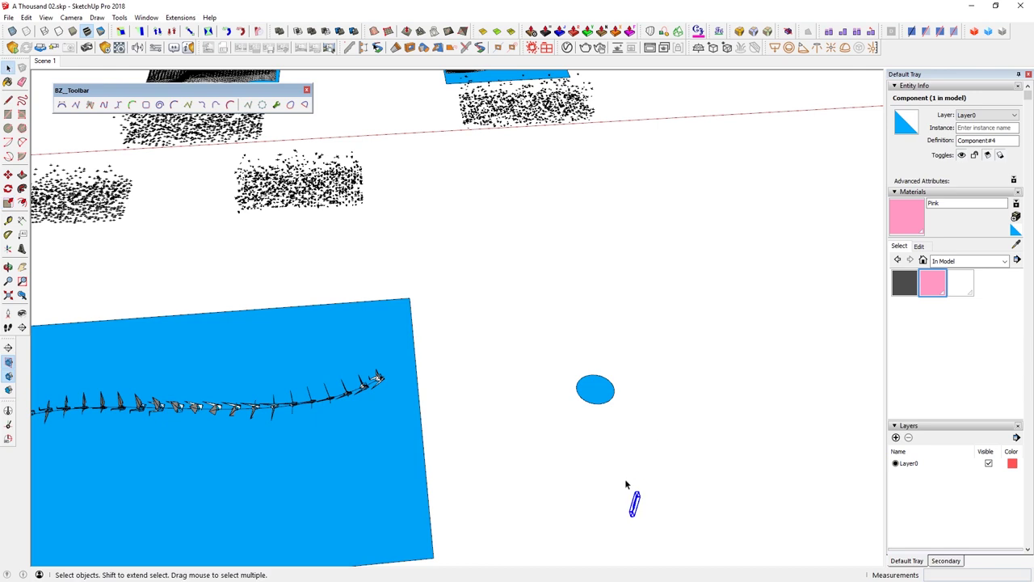
Move the scaled crane string by the lower end of its curve onto the edge of the new circle
{"action": "scroll", "coordinate": [630, 493], "scroll_direction": "up", "scroll_amount": 5}
{"action": "scroll", "coordinate": [636, 511], "scroll_direction": "up", "scroll_amount": 8}
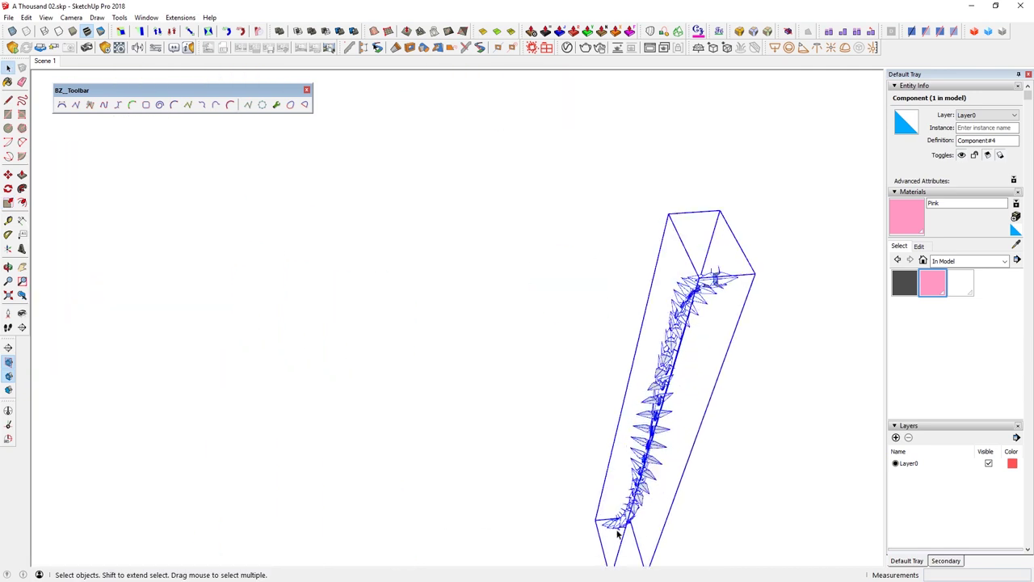
{"action": "middle_click_drag", "start_coordinate": [619, 515], "coordinate": [700, 363]}
{"action": "key", "text": "m"}
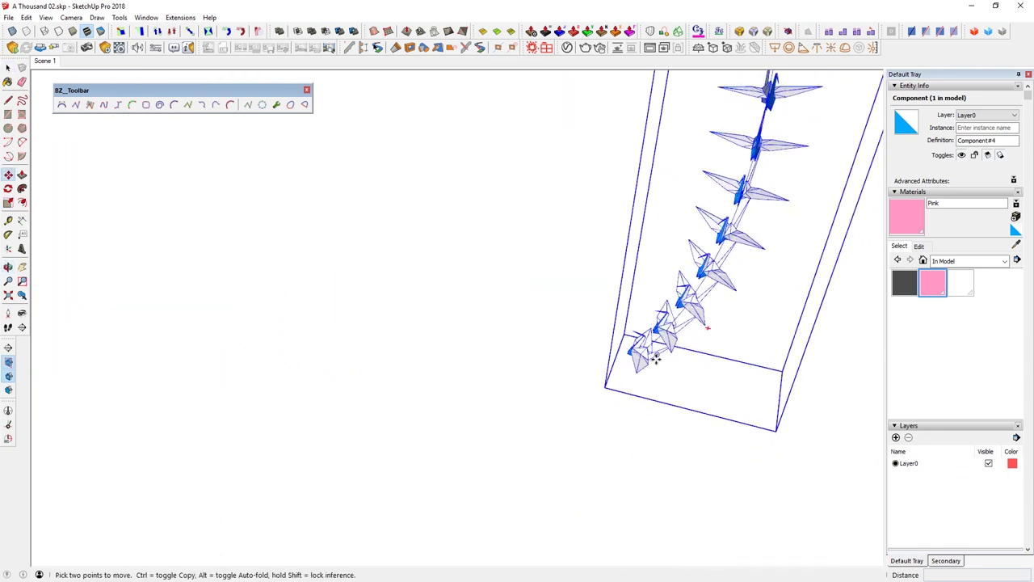
{"action": "scroll", "coordinate": [640, 351], "scroll_direction": "up", "scroll_amount": 6}
{"action": "middle_click_drag", "start_coordinate": [640, 351], "coordinate": [636, 308]}
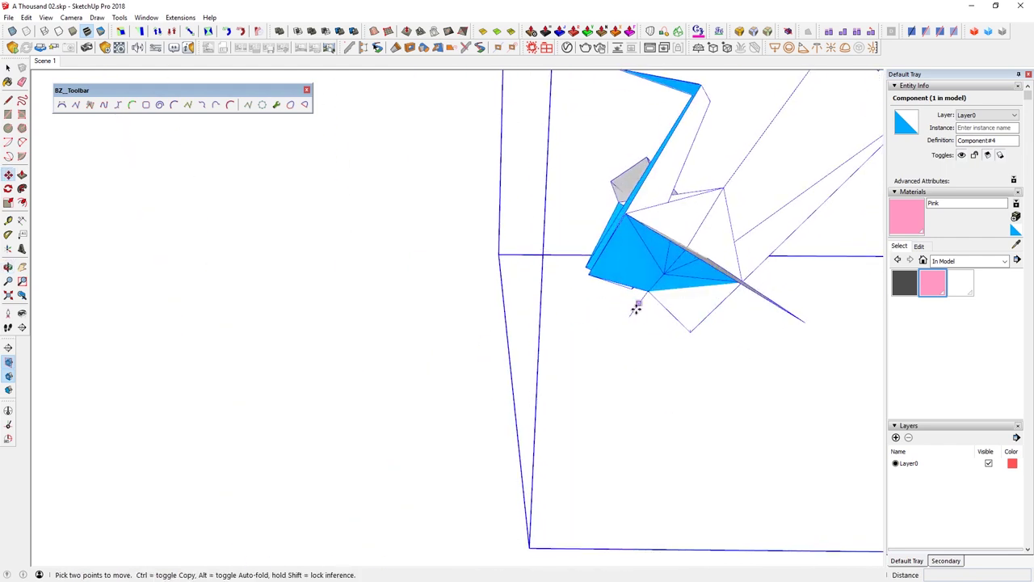
{"action": "left_click", "coordinate": [631, 315]}
{"action": "scroll", "coordinate": [693, 323], "scroll_direction": "down", "scroll_amount": 10}
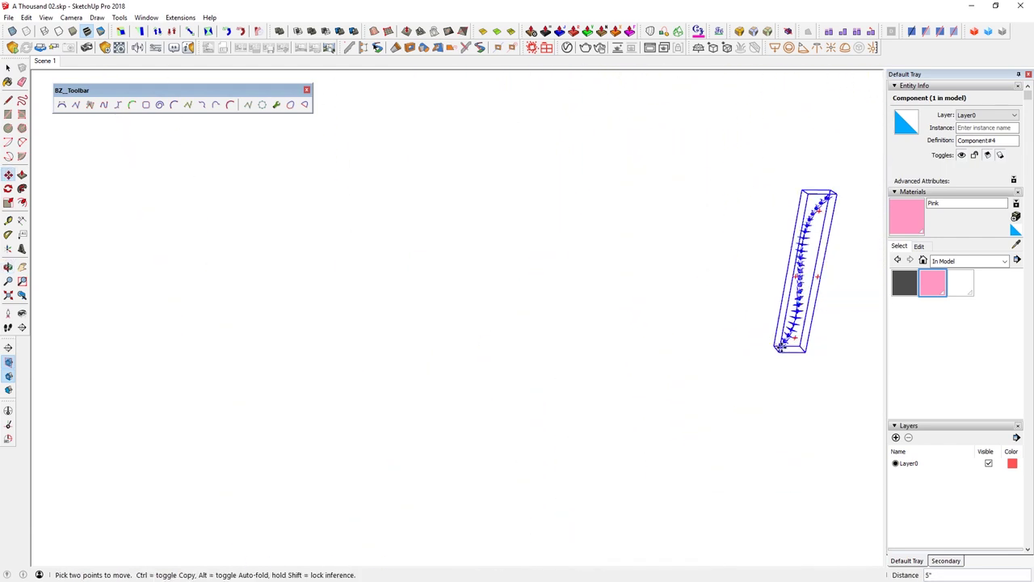
{"action": "scroll", "coordinate": [782, 352], "scroll_direction": "up", "scroll_amount": 10}
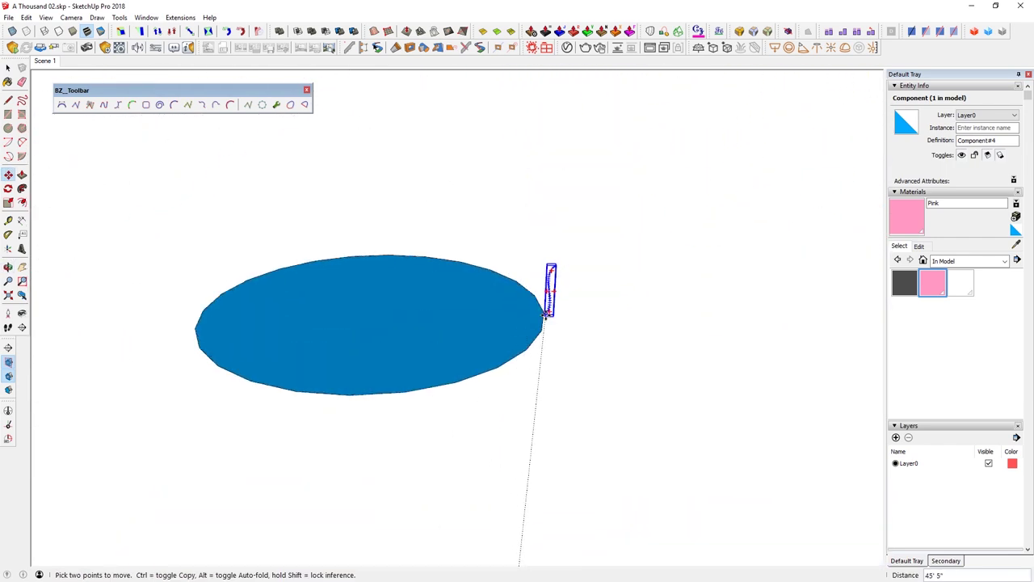
{"action": "left_click", "coordinate": [535, 311]}
Rotate-copy the crane string 360 degrees around the circle's center and divide the rotation into 40 copies
{"action": "middle_click_drag", "start_coordinate": [535, 311], "coordinate": [383, 385]}
{"action": "key", "text": "q"}
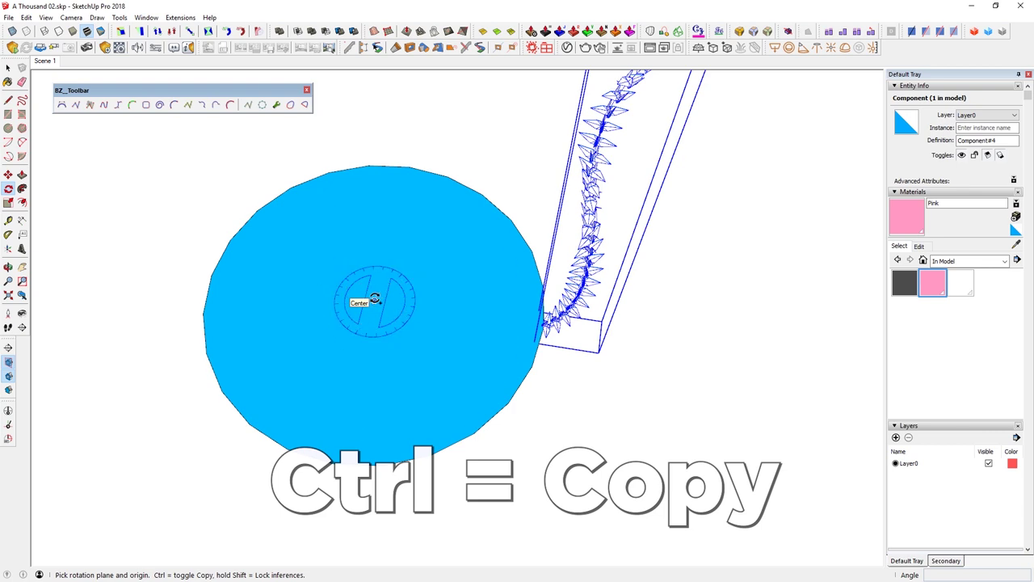
{"action": "left_click", "coordinate": [374, 300]}
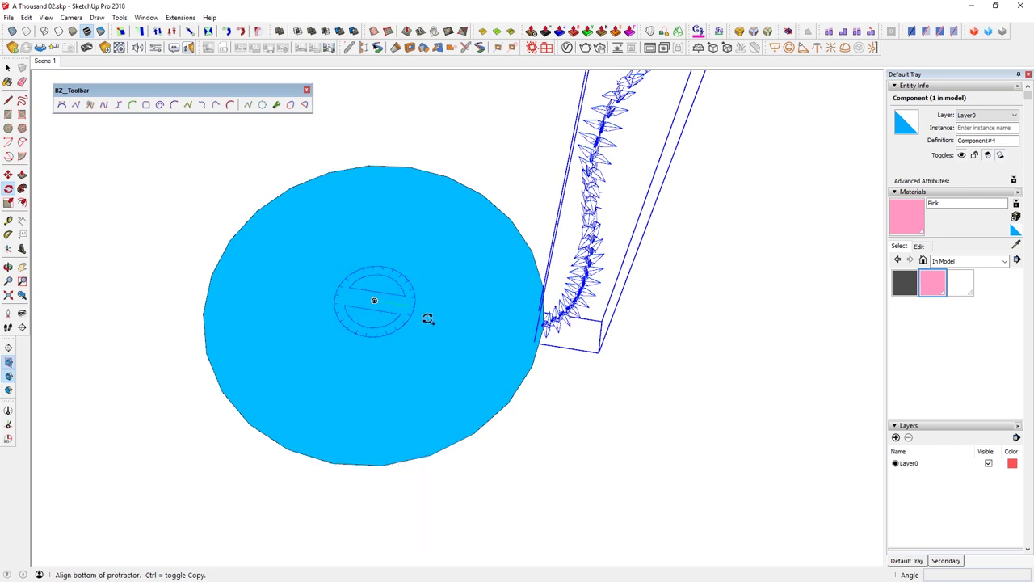
{"action": "left_click", "coordinate": [515, 321]}
{"action": "type", "text": "360"}
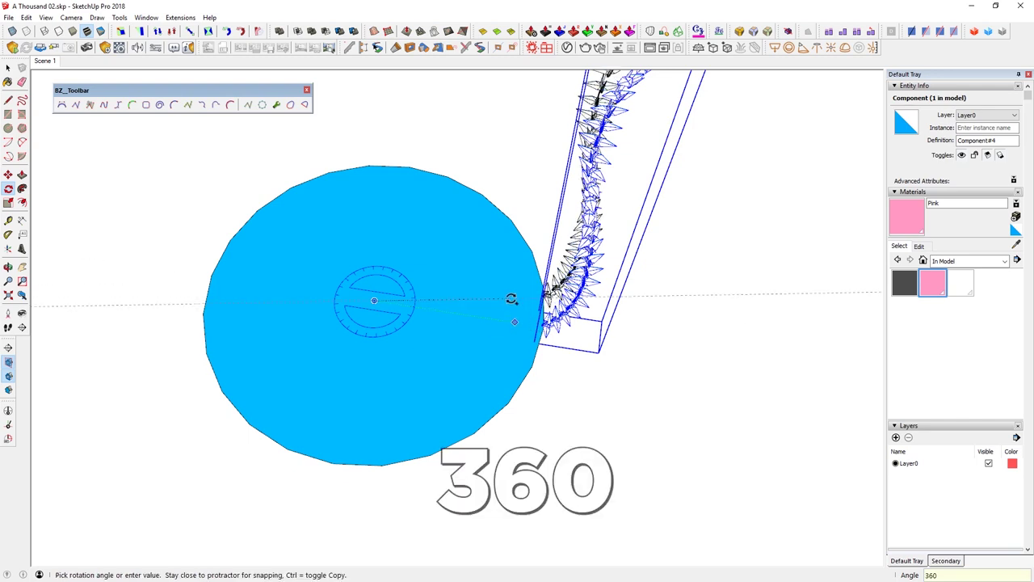
{"action": "key", "text": "Return"}
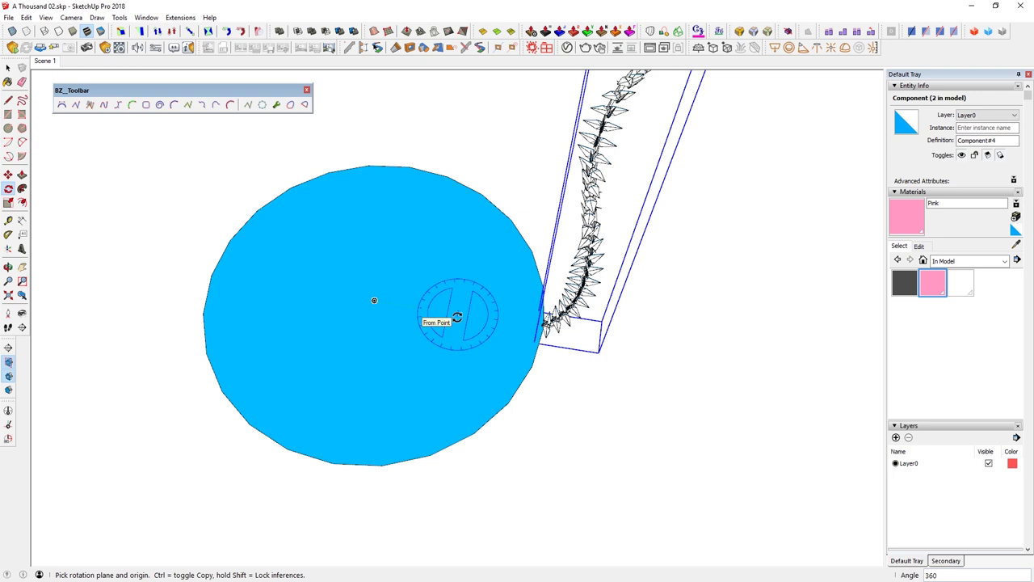
{"action": "type", "text": "/"}
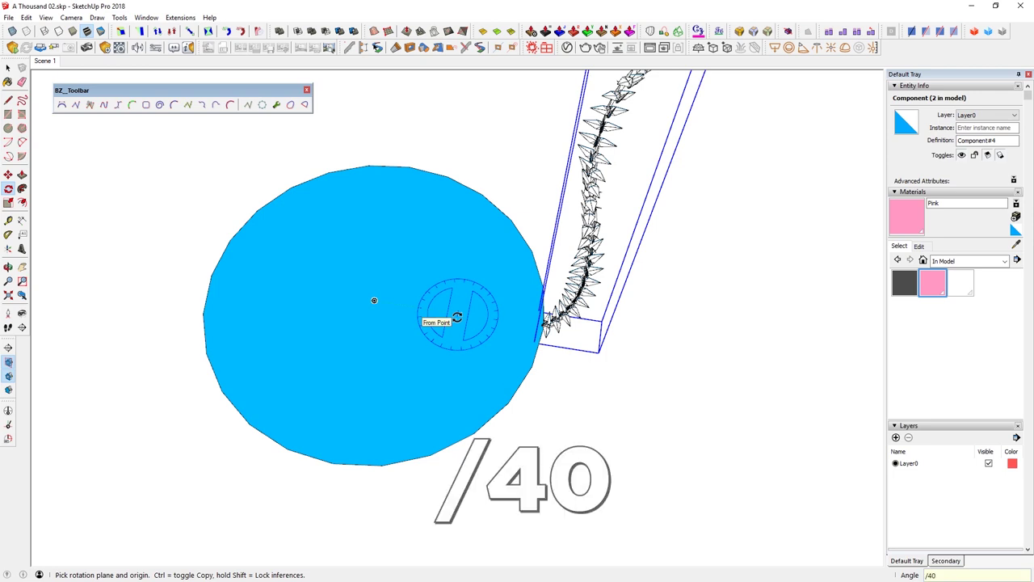
{"action": "type", "text": "40"}
{"action": "key", "text": "Return"}
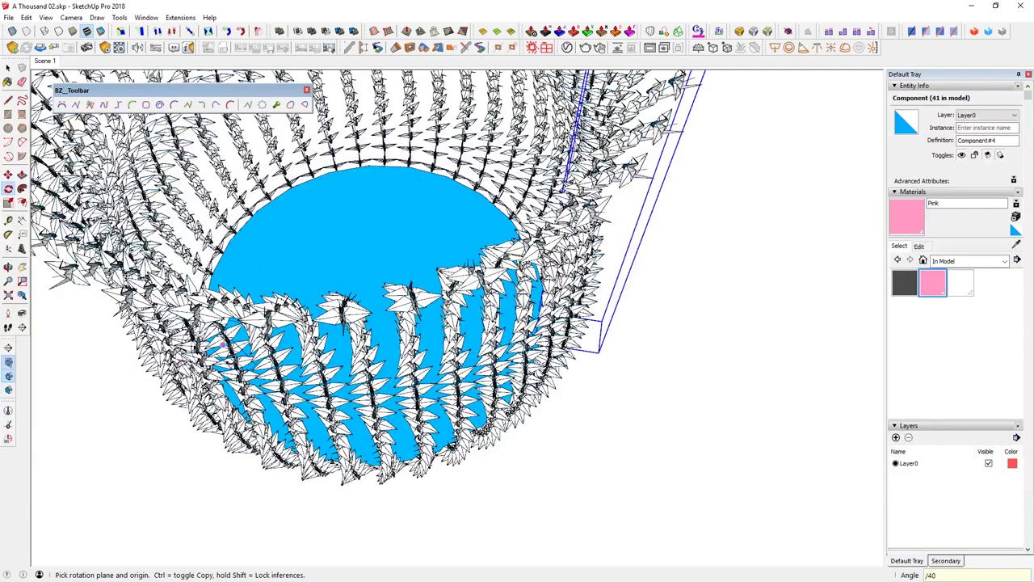
Delete the duplicate crane string overlapping the original at the start of the circular array
{"action": "middle_click_drag", "start_coordinate": [539, 283], "coordinate": [173, 286]}
{"action": "key", "text": "space"}
{"action": "middle_click_drag", "start_coordinate": [595, 242], "coordinate": [447, 269]}
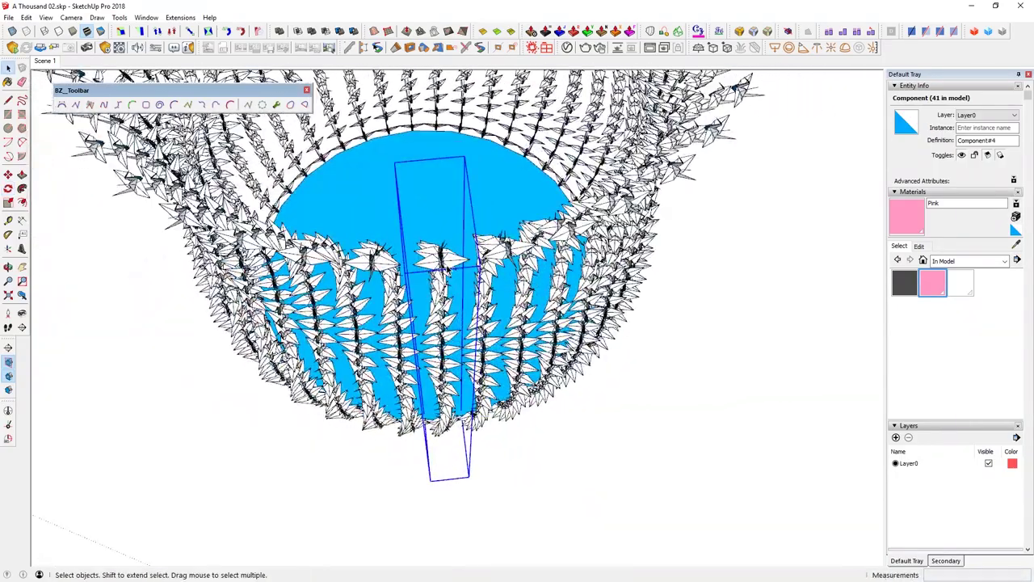
{"action": "key", "text": "Delete"}
{"action": "left_click", "coordinate": [442, 323]}
Copy all 40 crane strings of the ring off to the side and group the copy
{"action": "scroll", "coordinate": [549, 308], "scroll_direction": "down", "scroll_amount": 10}
{"action": "middle_click_drag", "start_coordinate": [549, 308], "coordinate": [525, 275]}
{"action": "left_click_drag", "start_coordinate": [452, 190], "coordinate": [606, 348]}
{"action": "scroll", "coordinate": [510, 338], "scroll_direction": "up", "scroll_amount": 10}
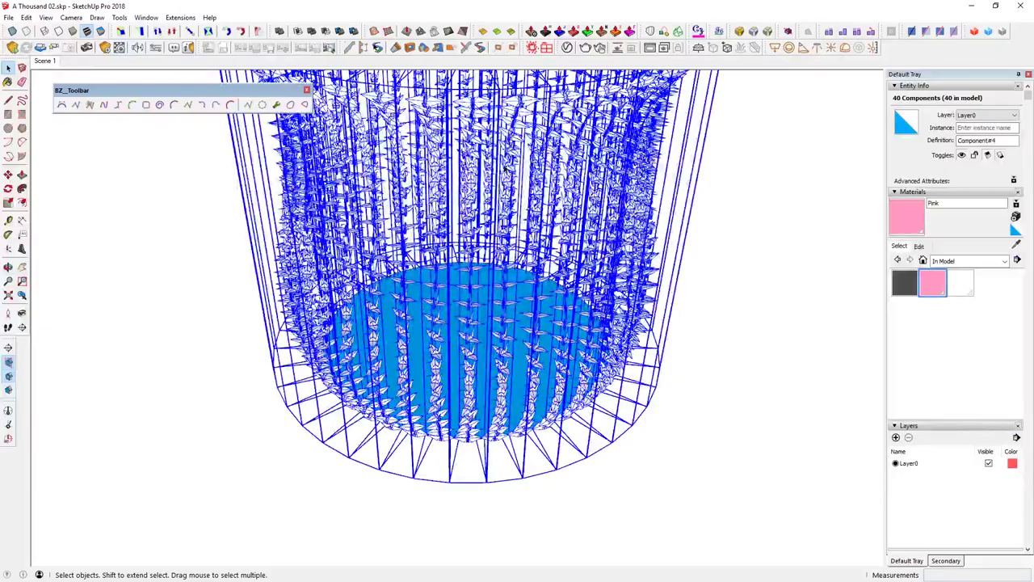
{"action": "middle_click_drag", "start_coordinate": [509, 261], "coordinate": [494, 347]}
{"action": "scroll", "coordinate": [494, 346], "scroll_direction": "down", "scroll_amount": 5}
{"action": "key", "text": "m"}
{"action": "scroll", "coordinate": [441, 412], "scroll_direction": "down", "scroll_amount": 3}
{"action": "key", "text": "ctrl"}
{"action": "left_click", "coordinate": [438, 437]}
{"action": "left_click", "coordinate": [685, 413]}
{"action": "key", "text": "space"}
{"action": "scroll", "coordinate": [734, 368], "scroll_direction": "up", "scroll_amount": 5}
{"action": "key", "text": "g"}
{"action": "middle_click_drag", "start_coordinate": [737, 366], "coordinate": [638, 372]}
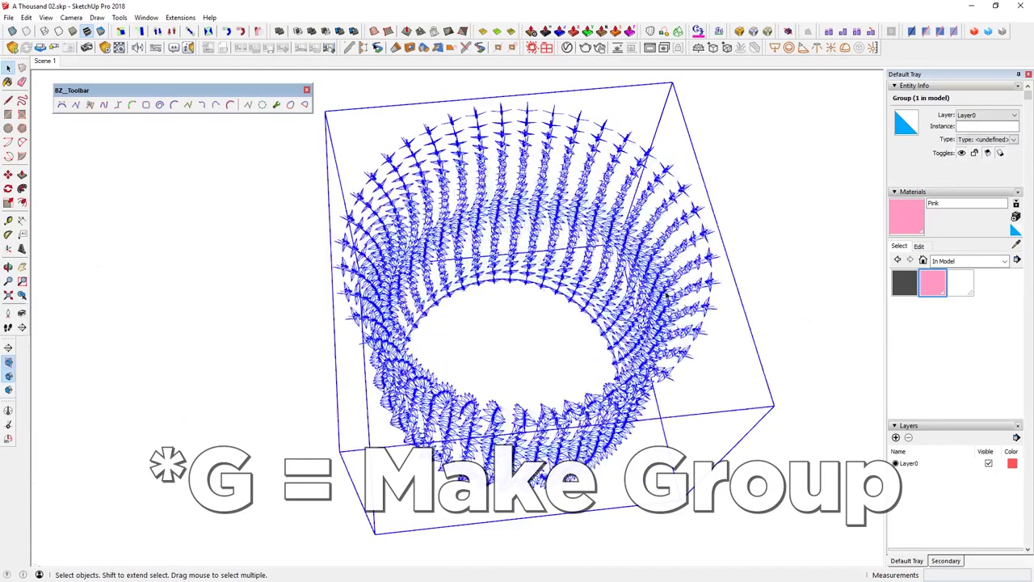
Open the copied ring's group and explode all 40 string components inside it into individual cranes
{"action": "double_click", "coordinate": [662, 284]}
{"action": "key", "text": "ctrl+a"}
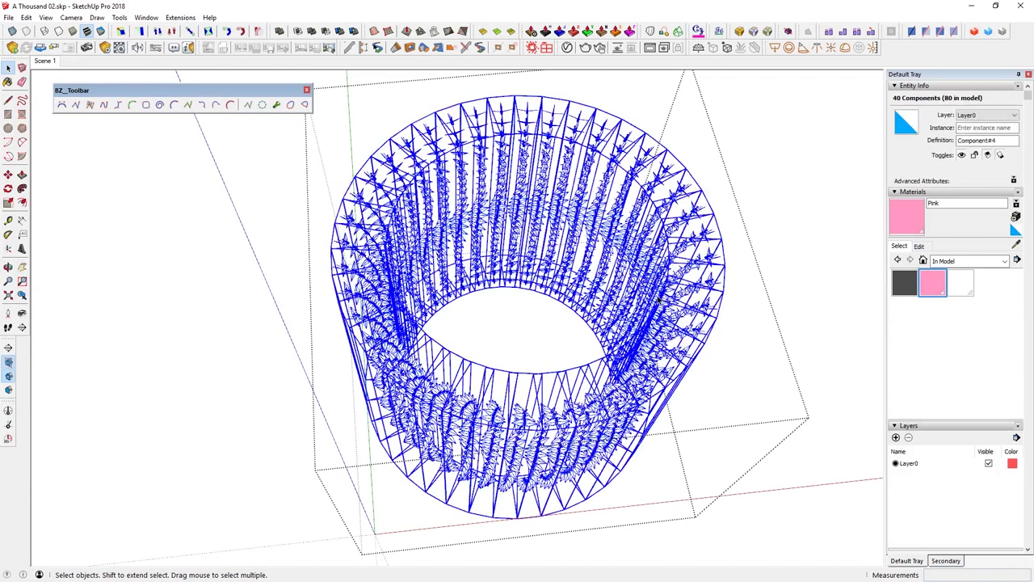
{"action": "right_click", "coordinate": [657, 299]}
{"action": "left_click", "coordinate": [689, 275]}
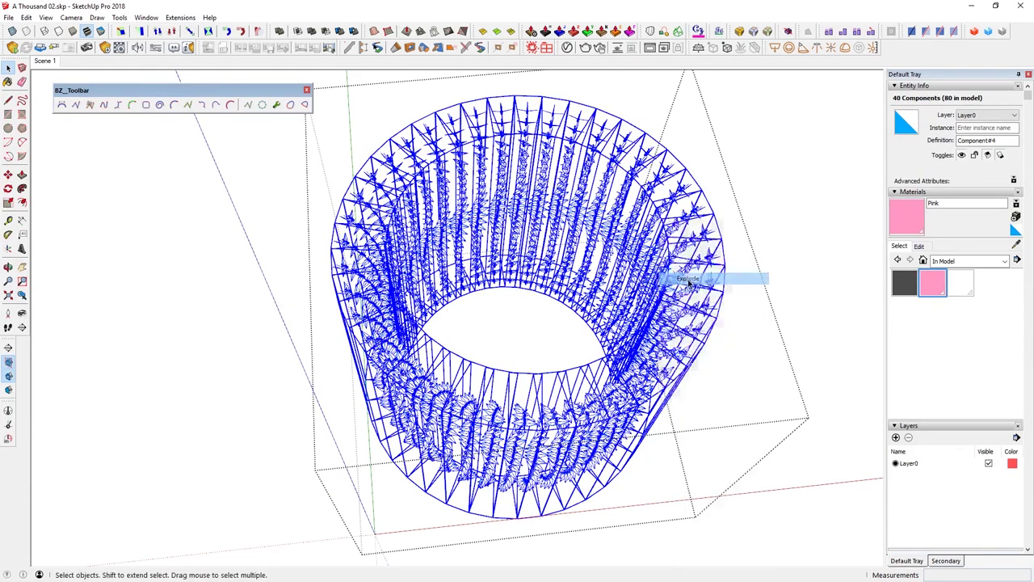
Pick a random half of the ring's entities with Random Select and paint the selection Pink
{"action": "left_click", "coordinate": [180, 17]}
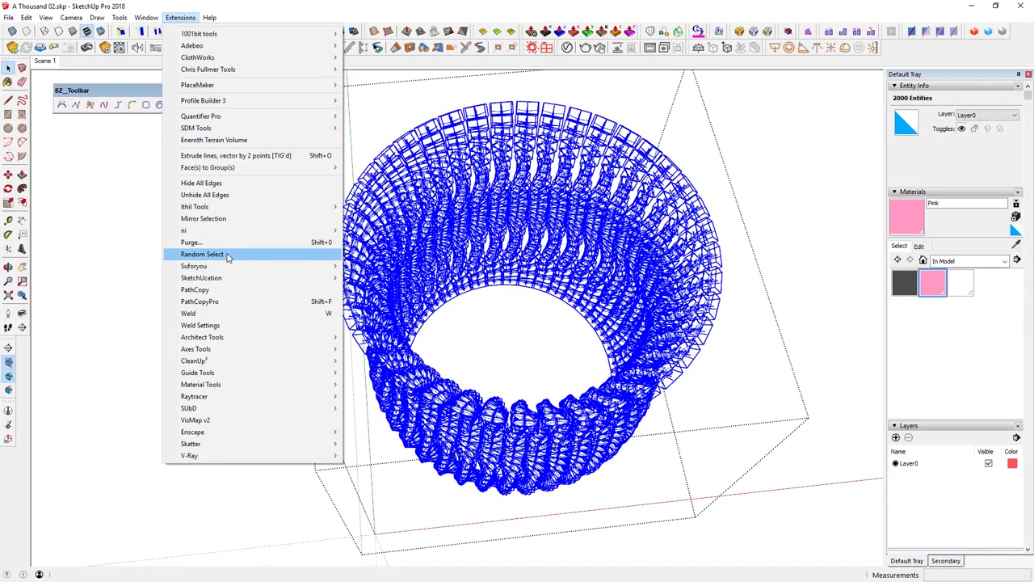
{"action": "left_click", "coordinate": [194, 255]}
{"action": "left_click", "coordinate": [478, 305]}
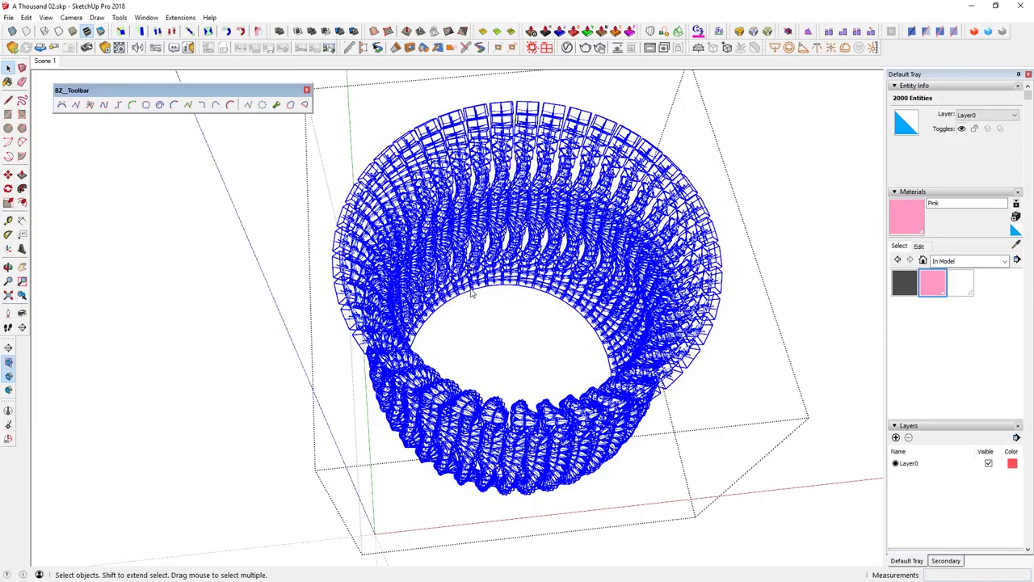
{"action": "scroll", "coordinate": [602, 213], "scroll_direction": "up", "scroll_amount": 8}
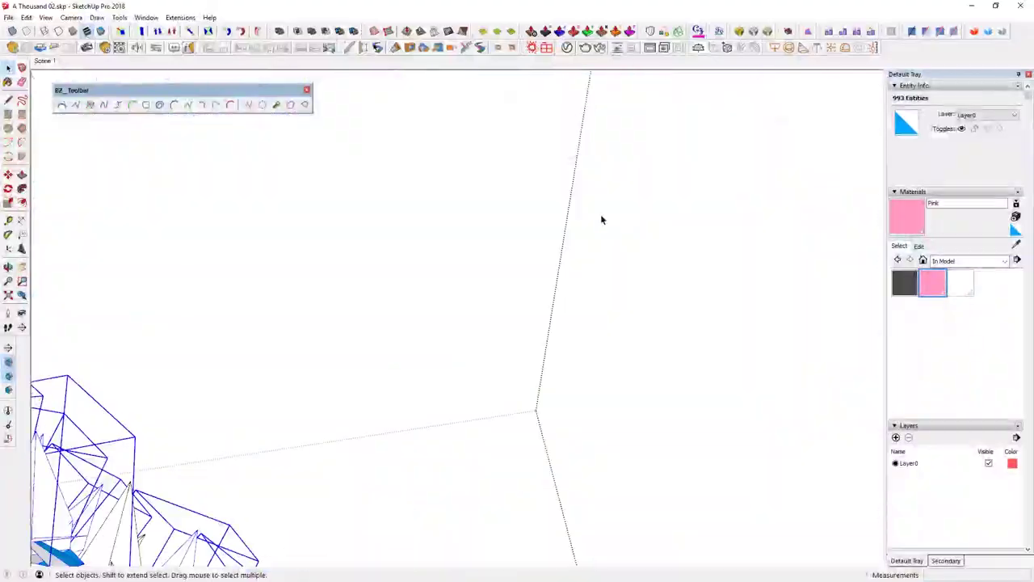
{"action": "scroll", "coordinate": [602, 213], "scroll_direction": "down", "scroll_amount": 3}
{"action": "key", "text": "b"}
{"action": "left_click", "coordinate": [616, 200]}
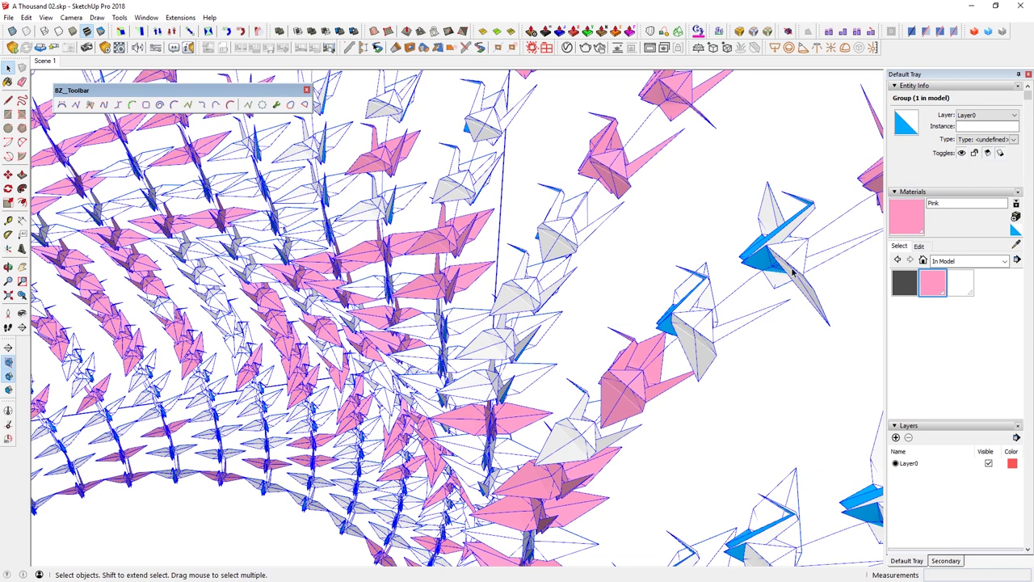
Select everything inside the ring group and paint it with the White material
{"action": "key", "text": "ctrl+a"}
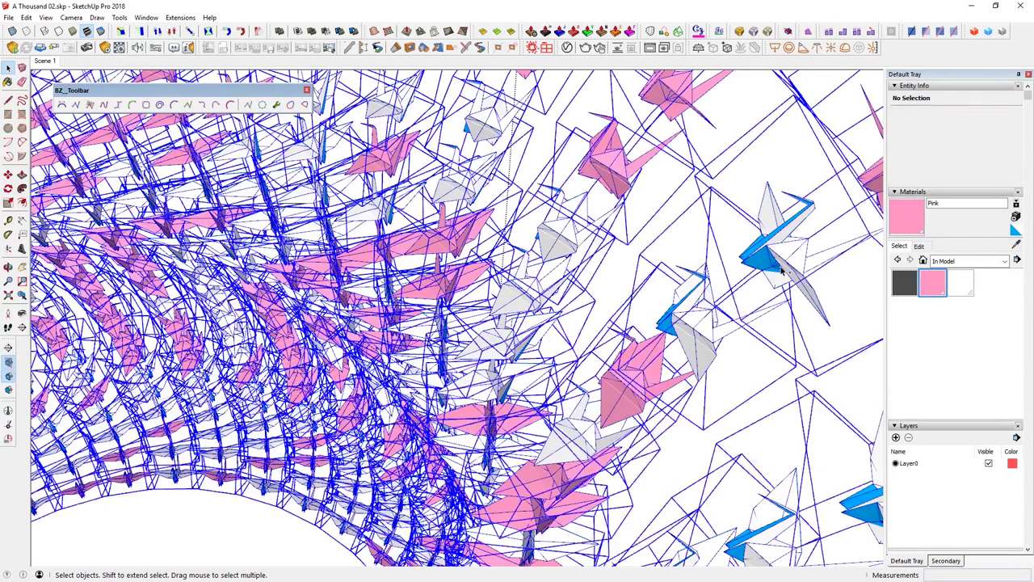
{"action": "left_click", "coordinate": [963, 285]}
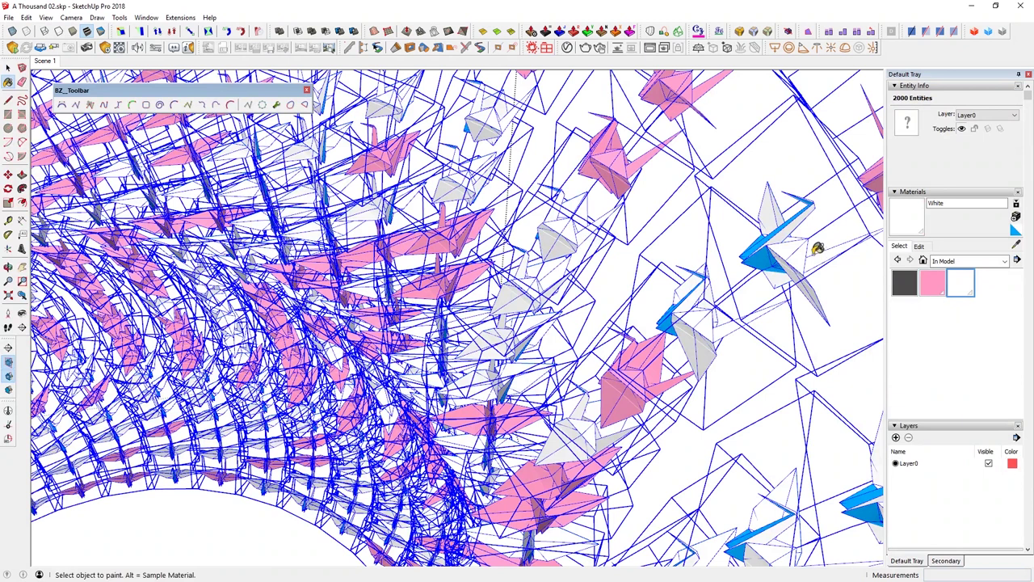
{"action": "left_click", "coordinate": [773, 248]}
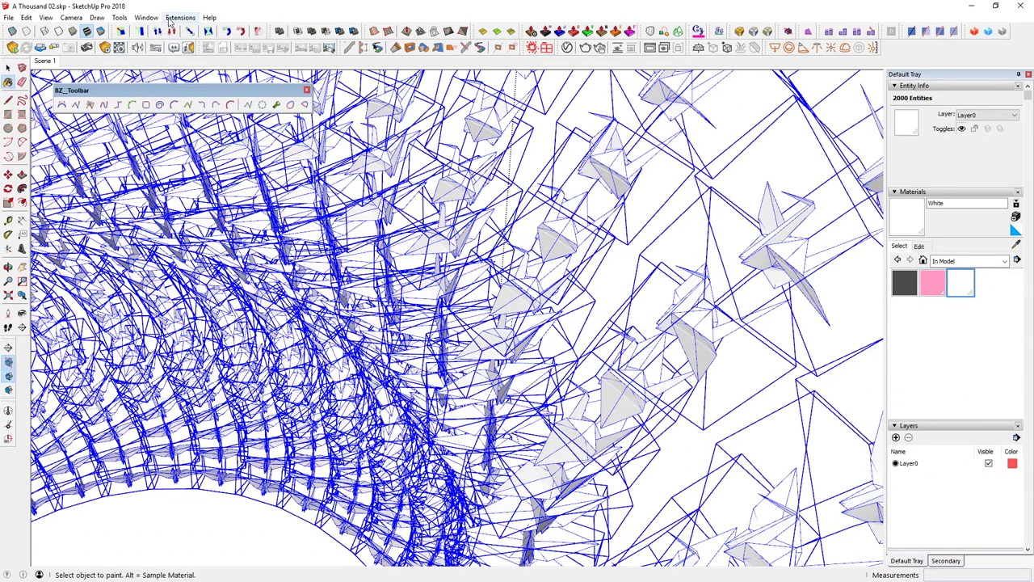
Keep a random 50.0% of the white ring's entities selected, paint them Pink and clear the selection
{"action": "left_click", "coordinate": [173, 18]}
{"action": "left_click", "coordinate": [259, 254]}
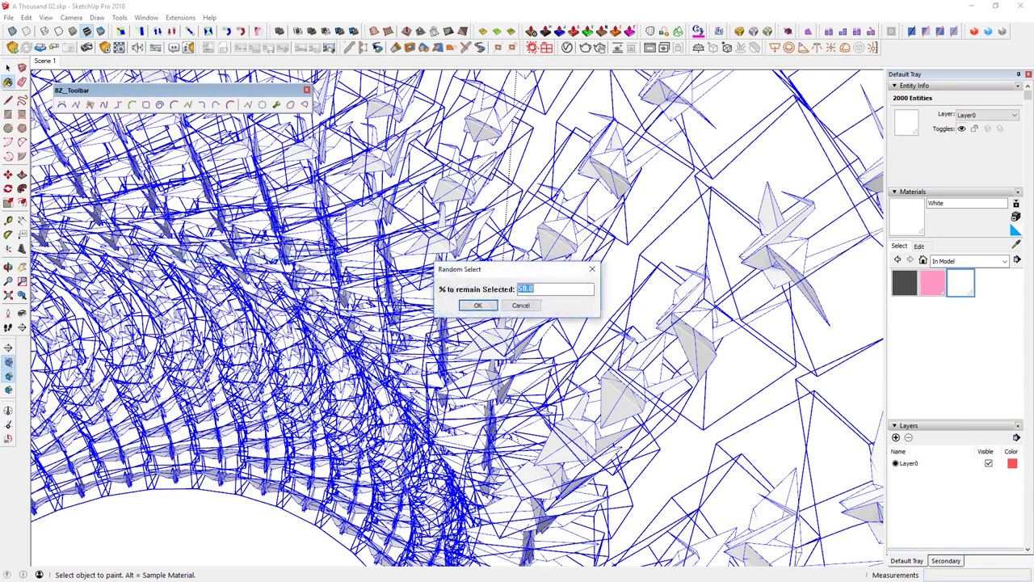
{"action": "left_click", "coordinate": [487, 305]}
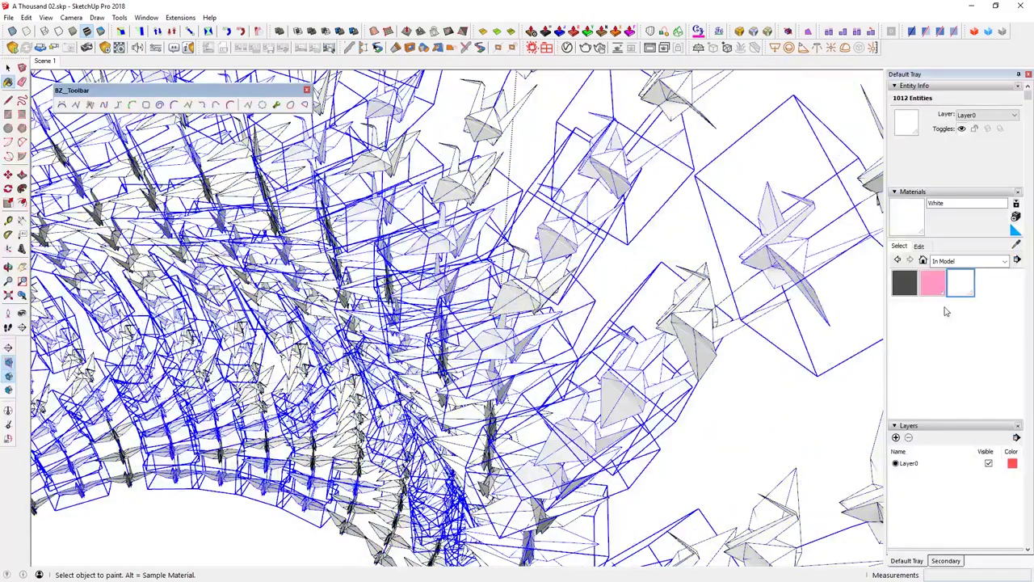
{"action": "left_click", "coordinate": [930, 283]}
{"action": "left_click", "coordinate": [790, 253]}
{"action": "middle_click_drag", "start_coordinate": [491, 320], "coordinate": [469, 313]}
{"action": "key", "text": "space"}
{"action": "left_click", "coordinate": [477, 315]}
{"action": "scroll", "coordinate": [452, 347], "scroll_direction": "down", "scroll_amount": 5}
{"action": "scroll", "coordinate": [439, 364], "scroll_direction": "down", "scroll_amount": 5}
{"action": "middle_click_drag", "start_coordinate": [439, 365], "coordinate": [461, 348]}
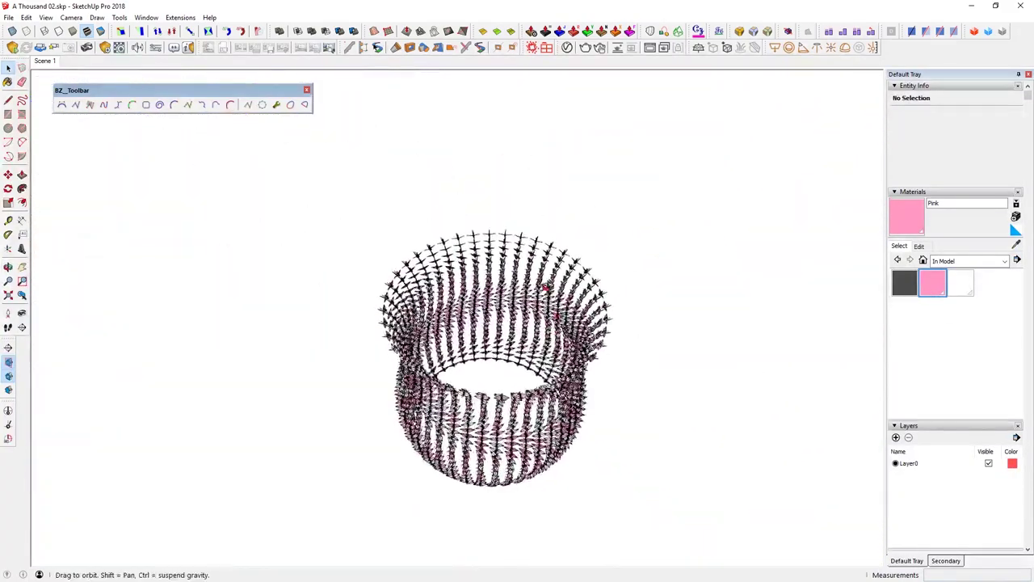